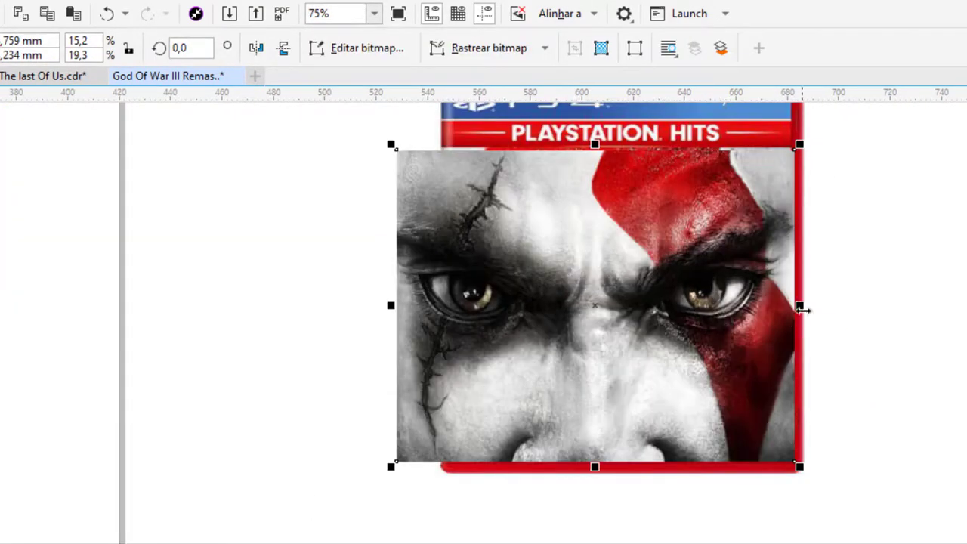
Stretch and reposition the semi-transparent Kratos face image so its features line up with the PlayStation Hits reference cover
{"action": "left_click_drag", "start_coordinate": [799, 305], "coordinate": [788, 304]}
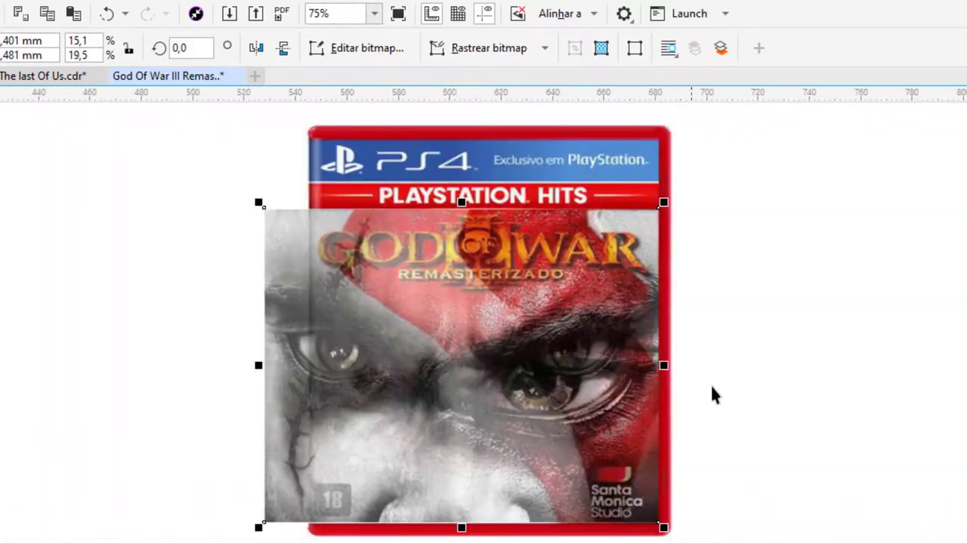
{"action": "left_click_drag", "start_coordinate": [258, 365], "coordinate": [175, 369]}
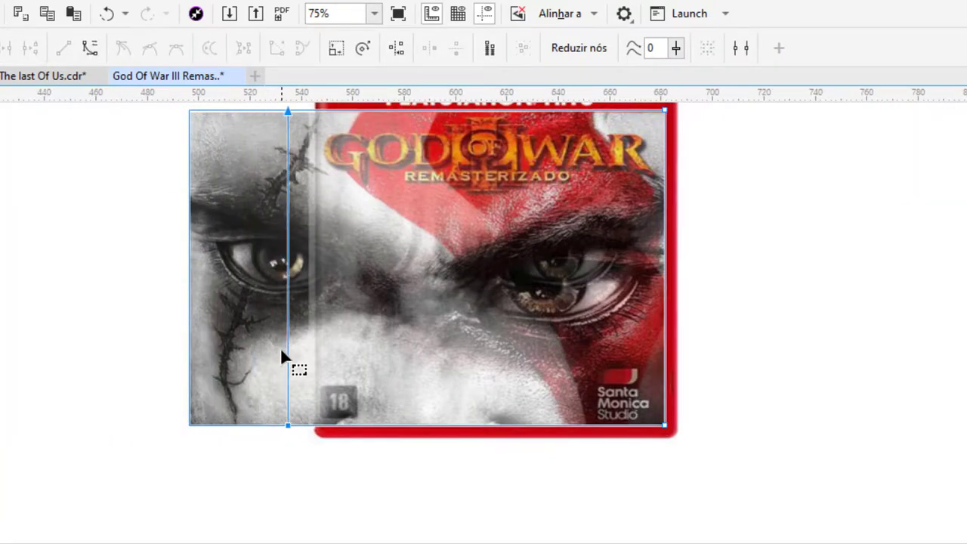
{"action": "key", "text": "space"}
{"action": "left_click_drag", "start_coordinate": [317, 267], "coordinate": [212, 267]}
{"action": "left_click_drag", "start_coordinate": [441, 445], "coordinate": [440, 469]}
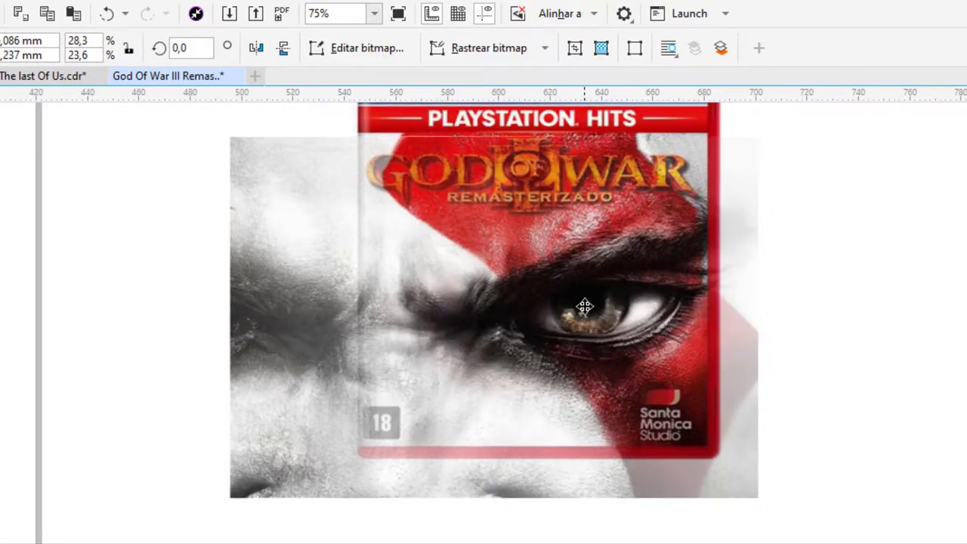
{"action": "left_click", "coordinate": [788, 342]}
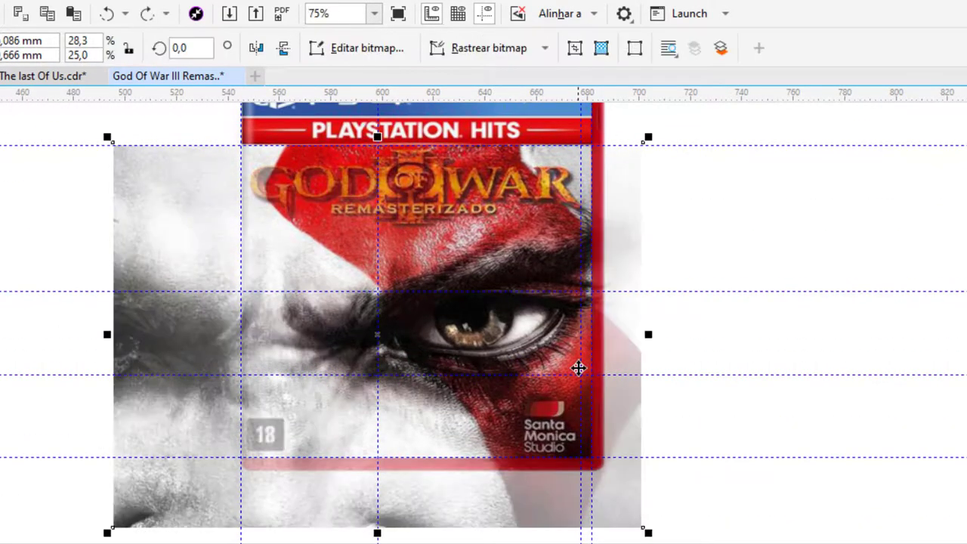
Crop the Kratos face image to the guidelines around the reference artwork and place it beside the reference cover
{"action": "key", "text": "Escape"}
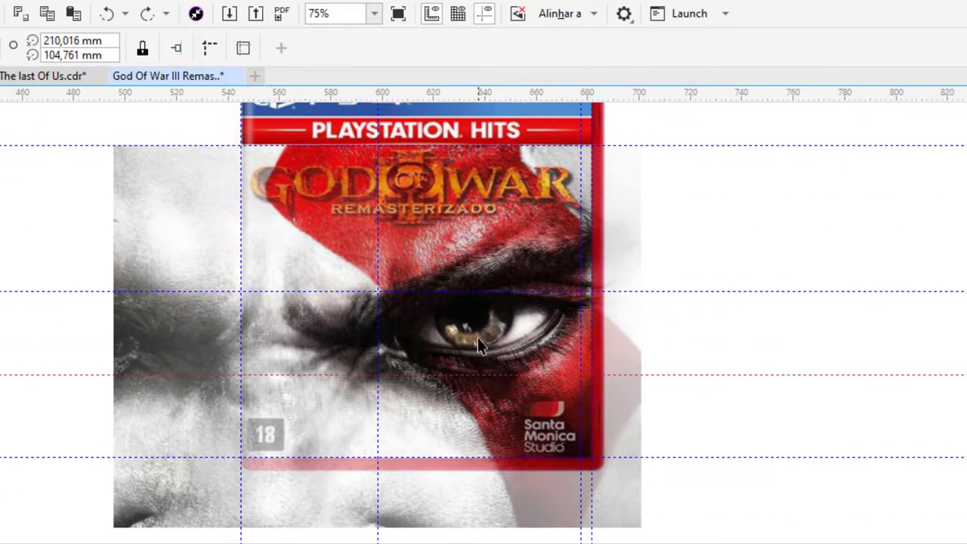
{"action": "key", "text": "Escape"}
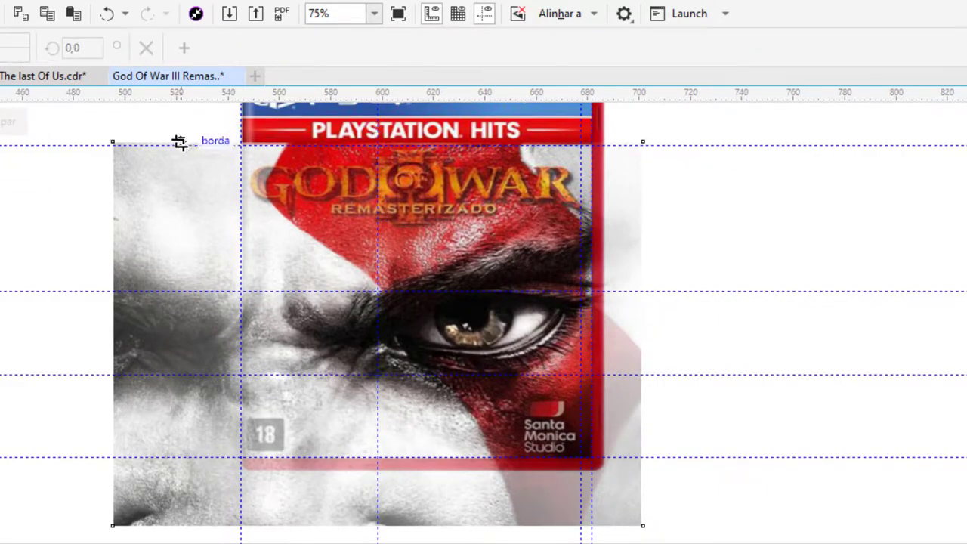
{"action": "left_click_drag", "start_coordinate": [181, 143], "coordinate": [609, 462]}
{"action": "double_click", "coordinate": [383, 271]}
{"action": "scroll", "coordinate": [383, 271], "scroll_direction": "up", "scroll_amount": 1}
{"action": "scroll", "coordinate": [717, 346], "scroll_direction": "down", "scroll_amount": 2}
{"action": "left_click_drag", "start_coordinate": [388, 197], "coordinate": [515, 400]}
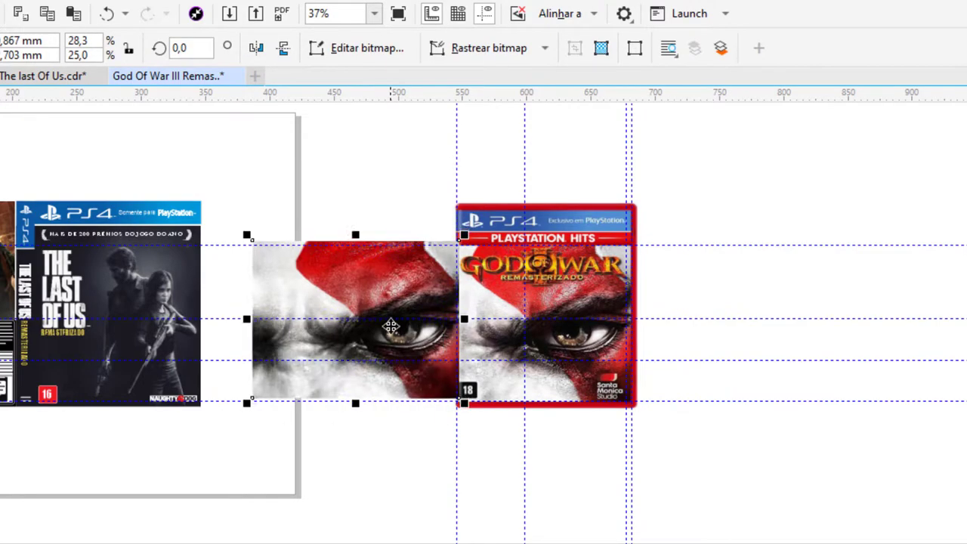
Stretch the cropped face image vertically to a scale of about 26.9%
{"action": "left_click", "coordinate": [663, 406]}
{"action": "left_click", "coordinate": [378, 303]}
{"action": "scroll", "coordinate": [361, 286], "scroll_direction": "up", "scroll_amount": 4}
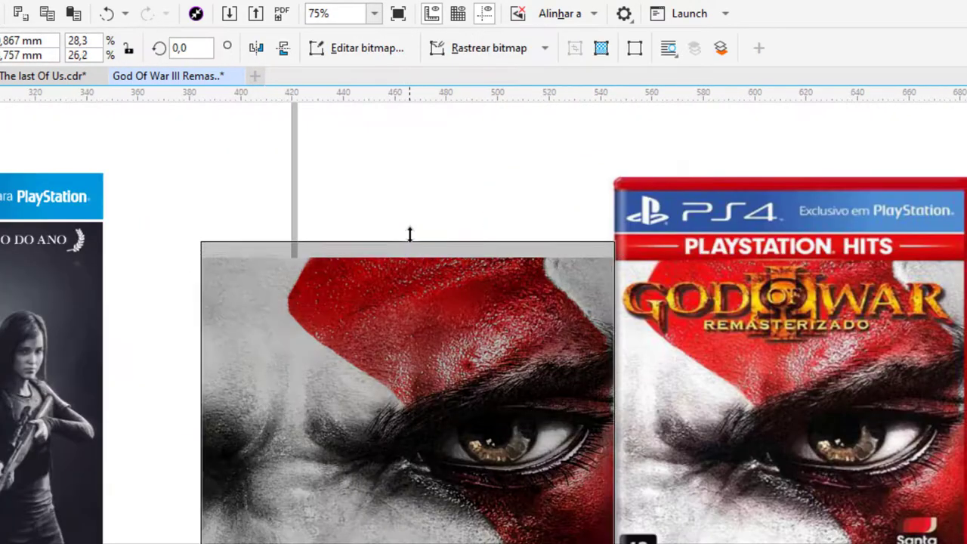
{"action": "scroll", "coordinate": [409, 479], "scroll_direction": "down", "scroll_amount": 4}
{"action": "scroll", "coordinate": [274, 299], "scroll_direction": "up", "scroll_amount": 6}
{"action": "scroll", "coordinate": [273, 299], "scroll_direction": "down", "scroll_amount": 6}
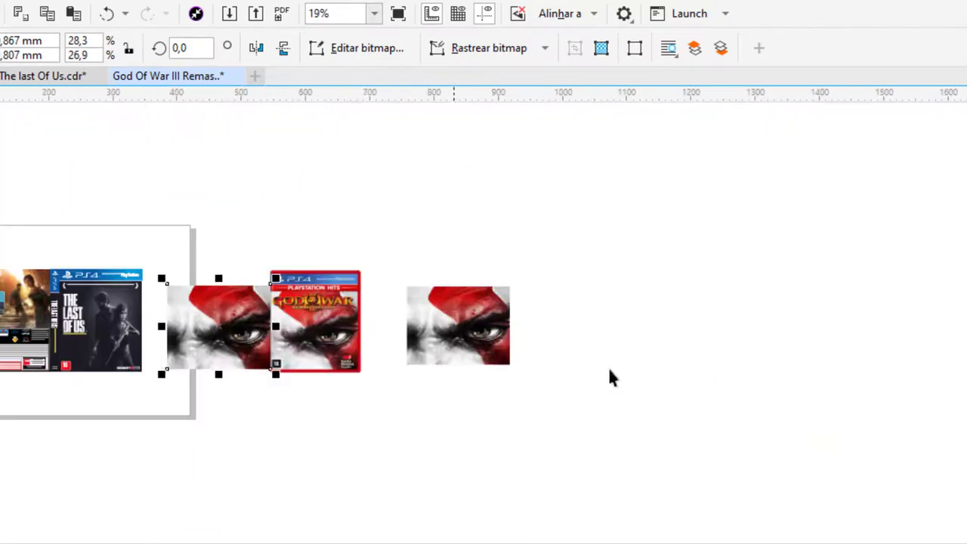
Open the PlayStation Hits reference cover bitmap in Corel PHOTO-PAINT
{"action": "scroll", "coordinate": [422, 436], "scroll_direction": "up", "scroll_amount": 2}
{"action": "left_click", "coordinate": [426, 294]}
{"action": "scroll", "coordinate": [425, 294], "scroll_direction": "up", "scroll_amount": 2}
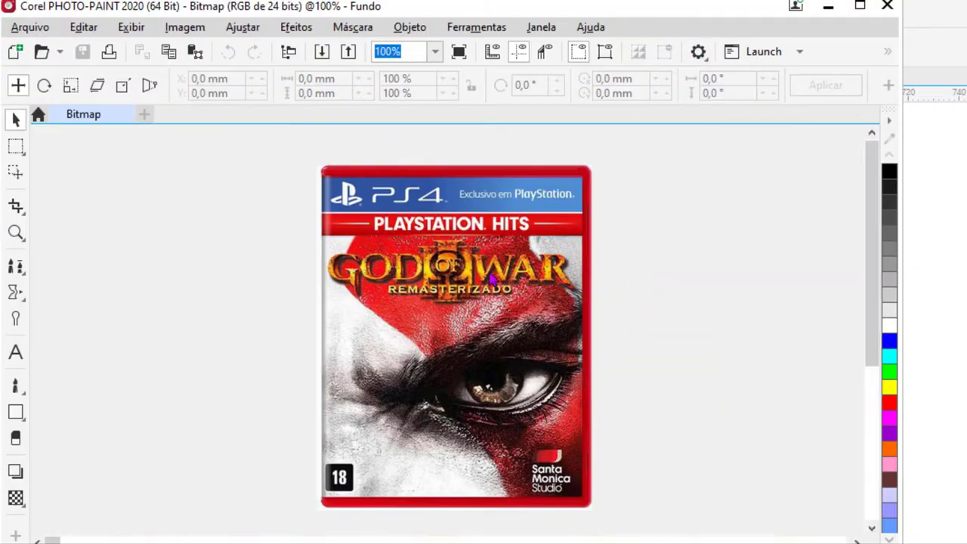
Change the age rating number in the badge on The Last of Us front cover to 18
{"action": "scroll", "coordinate": [456, 211], "scroll_direction": "up", "scroll_amount": 2}
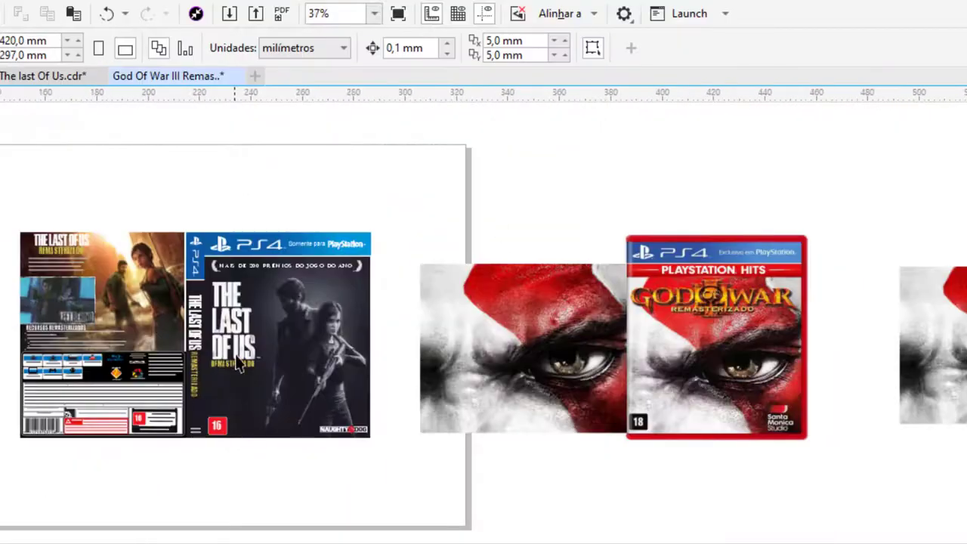
{"action": "scroll", "coordinate": [223, 491], "scroll_direction": "up", "scroll_amount": 2}
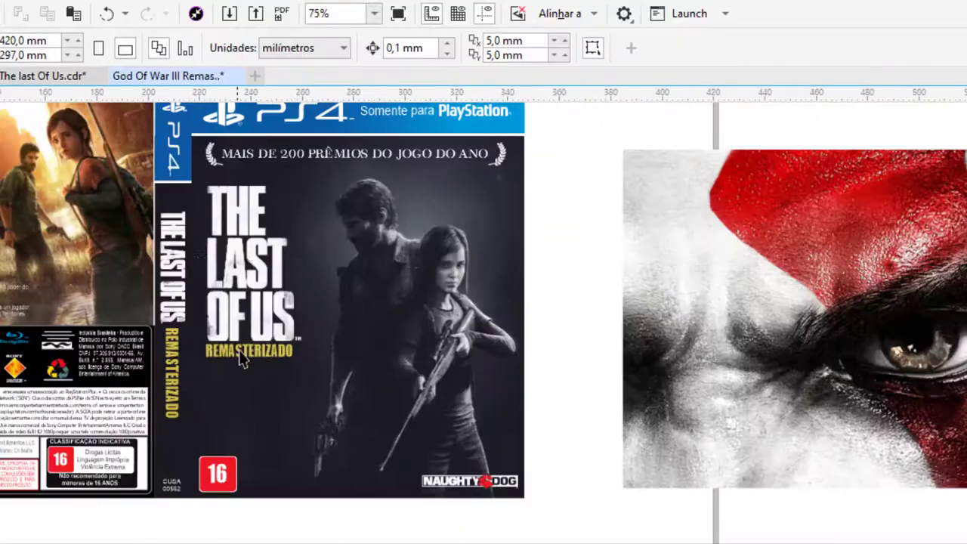
{"action": "scroll", "coordinate": [226, 484], "scroll_direction": "up", "scroll_amount": 2}
{"action": "key", "text": "F8"}
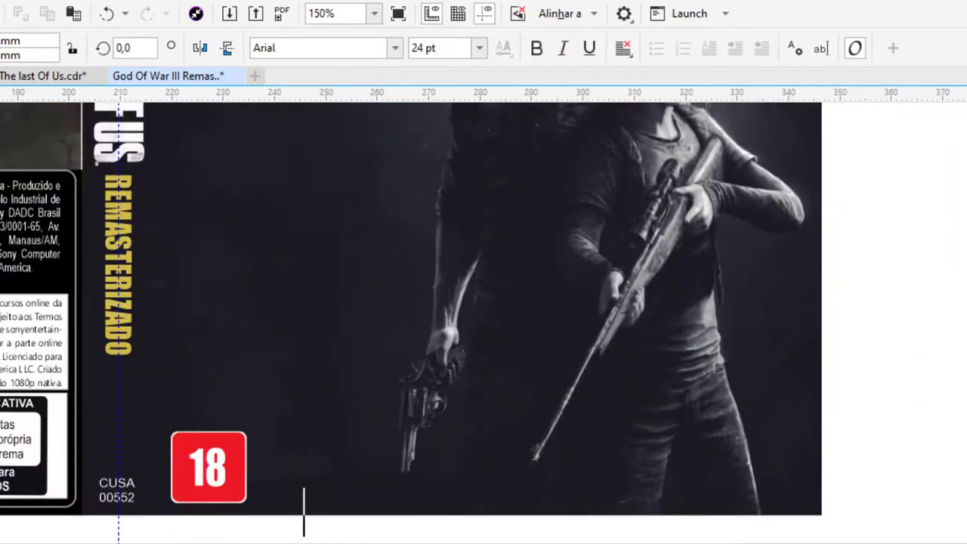
{"action": "left_click", "coordinate": [244, 487]}
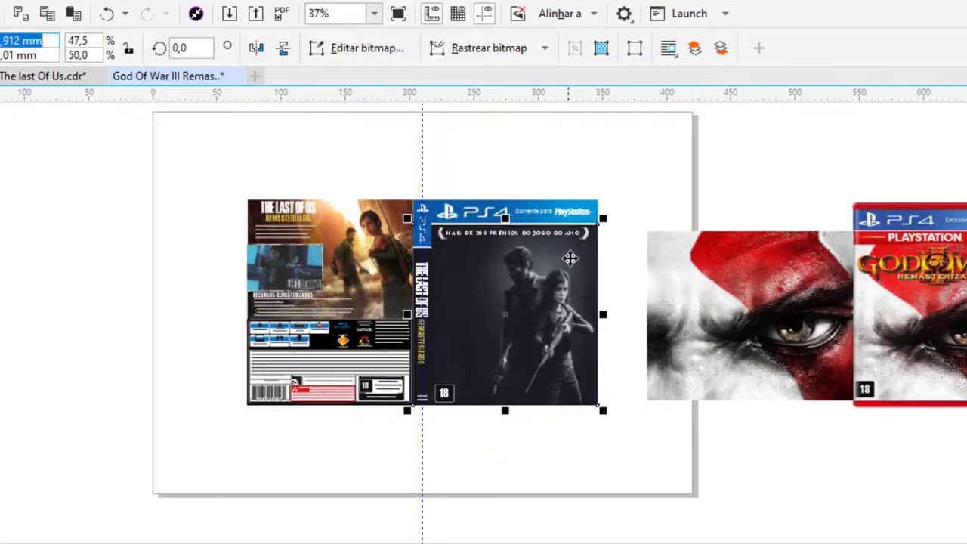
Undo the last several changes made to the cover layout and face artwork
{"action": "key", "text": "ctrl+z"}
{"action": "key", "text": "ctrl+z"}
{"action": "key", "text": "ctrl+z"}
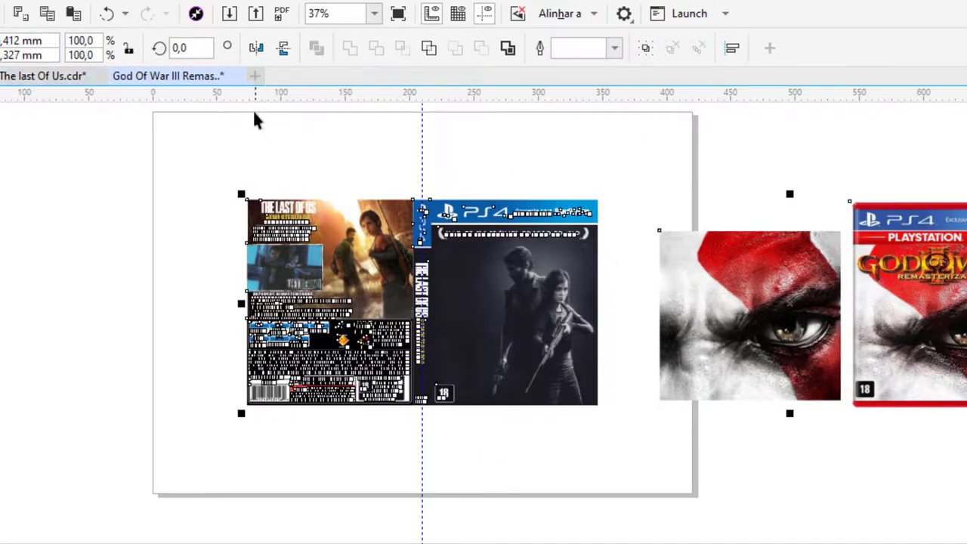
{"action": "key", "text": "ctrl+z"}
{"action": "key", "text": "ctrl+z"}
{"action": "key", "text": "ctrl+z"}
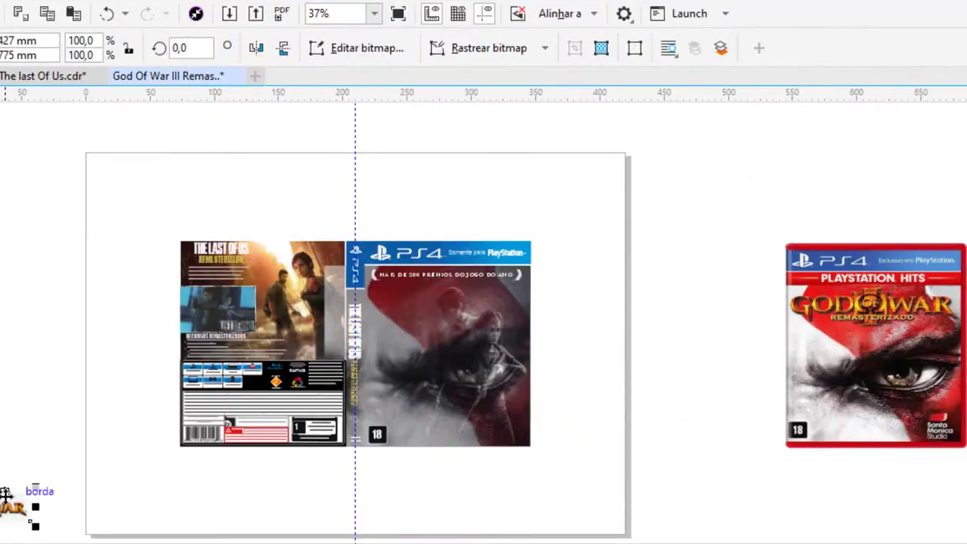
Move the God of War III Remastered logo onto the front cover and mask out its white background in PHOTO-PAINT
{"action": "mouse_move", "coordinate": [6, 495]}
{"action": "left_mouse_down"}
{"action": "mouse_move", "coordinate": [441, 505]}
{"action": "mouse_move", "coordinate": [513, 431]}
{"action": "left_mouse_up"}
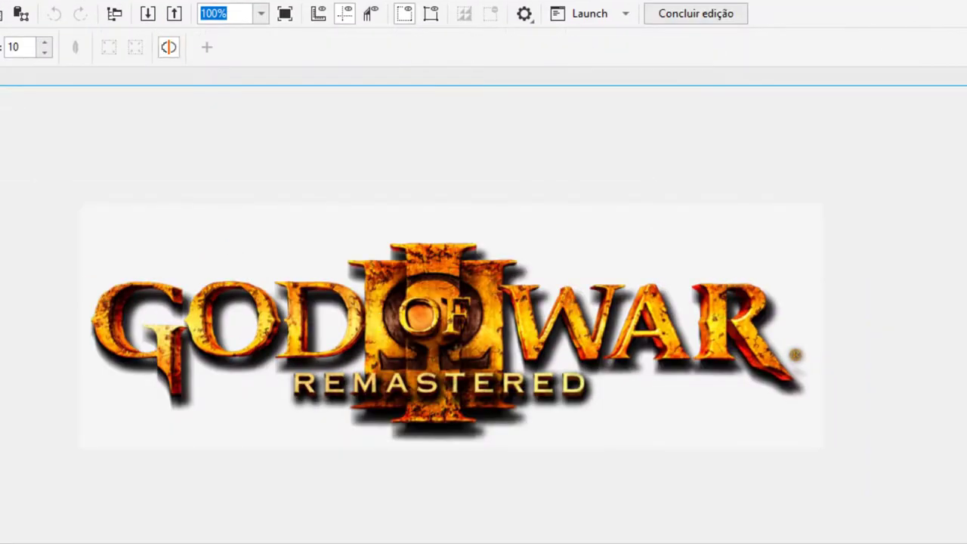
{"action": "left_click", "coordinate": [431, 265]}
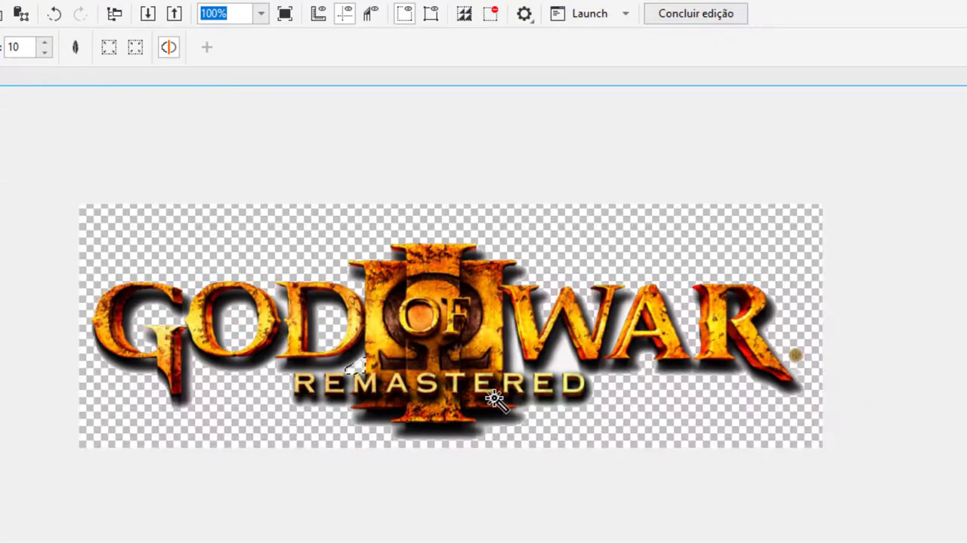
{"action": "scroll", "coordinate": [592, 337], "scroll_direction": "up", "scroll_amount": 2}
{"action": "scroll", "coordinate": [60, 389], "scroll_direction": "down", "scroll_amount": 1}
{"action": "scroll", "coordinate": [481, 395], "scroll_direction": "up", "scroll_amount": 1}
{"action": "scroll", "coordinate": [152, 291], "scroll_direction": "down", "scroll_amount": 1}
{"action": "scroll", "coordinate": [152, 291], "scroll_direction": "down", "scroll_amount": 1}
{"action": "scroll", "coordinate": [294, 421], "scroll_direction": "up", "scroll_amount": 1}
{"action": "left_click", "coordinate": [297, 408]}
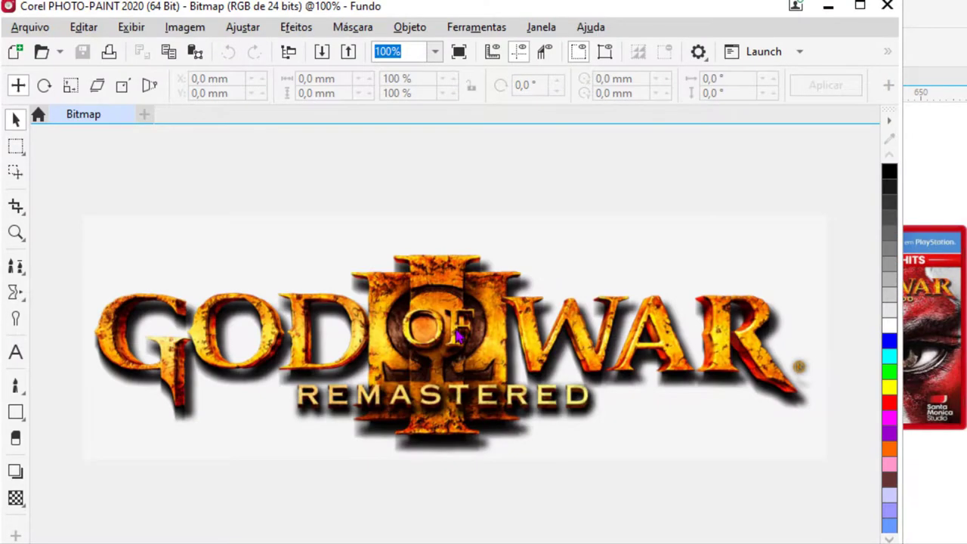
{"action": "scroll", "coordinate": [518, 428], "scroll_direction": "up", "scroll_amount": 1}
{"action": "scroll", "coordinate": [518, 428], "scroll_direction": "down", "scroll_amount": 1}
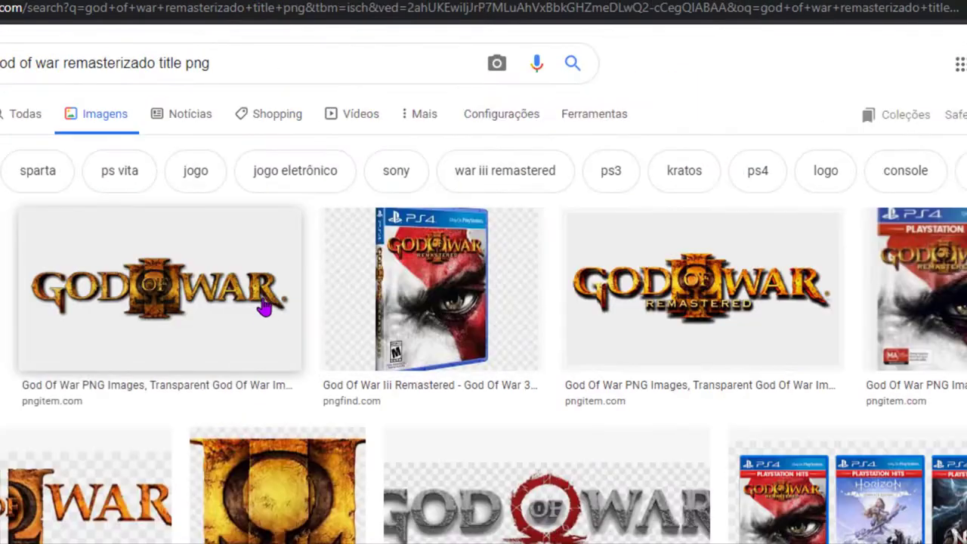
Switch to the Google Images results and copy a God of War title image without the Remastered text
{"action": "left_click", "coordinate": [266, 307]}
{"action": "scroll", "coordinate": [787, 329], "scroll_direction": "down", "scroll_amount": 4}
{"action": "left_click", "coordinate": [786, 332]}
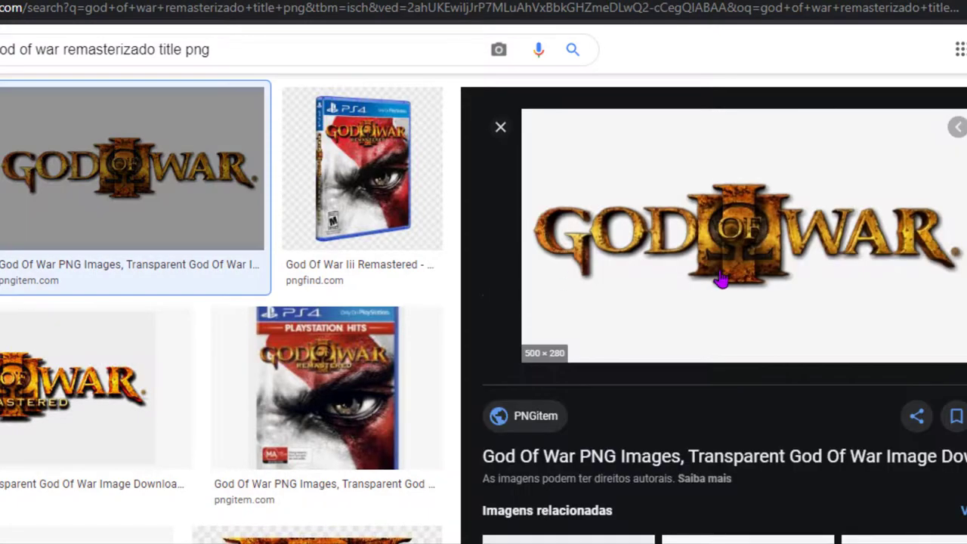
{"action": "right_click", "coordinate": [718, 281]}
{"action": "left_click", "coordinate": [798, 447]}
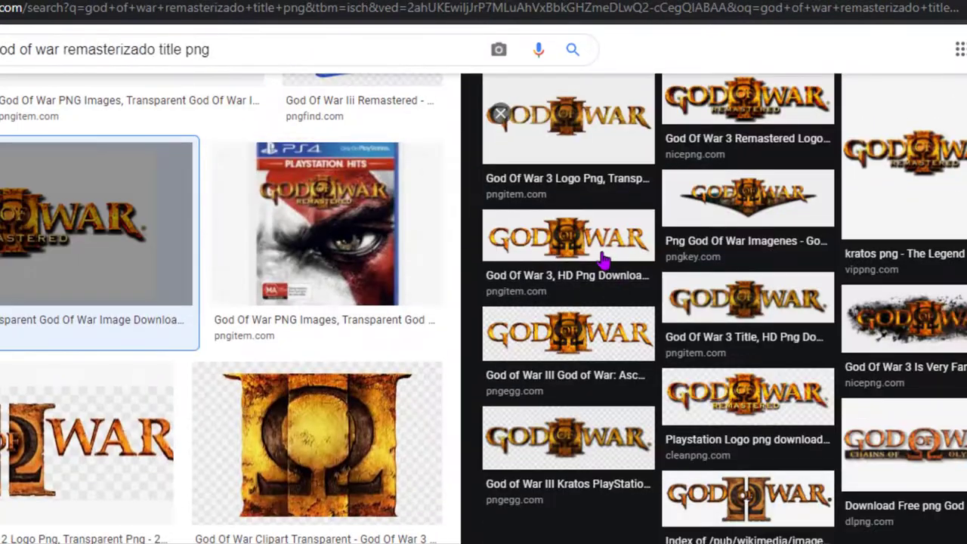
{"action": "left_click_drag", "start_coordinate": [711, 462], "coordinate": [758, 469]}
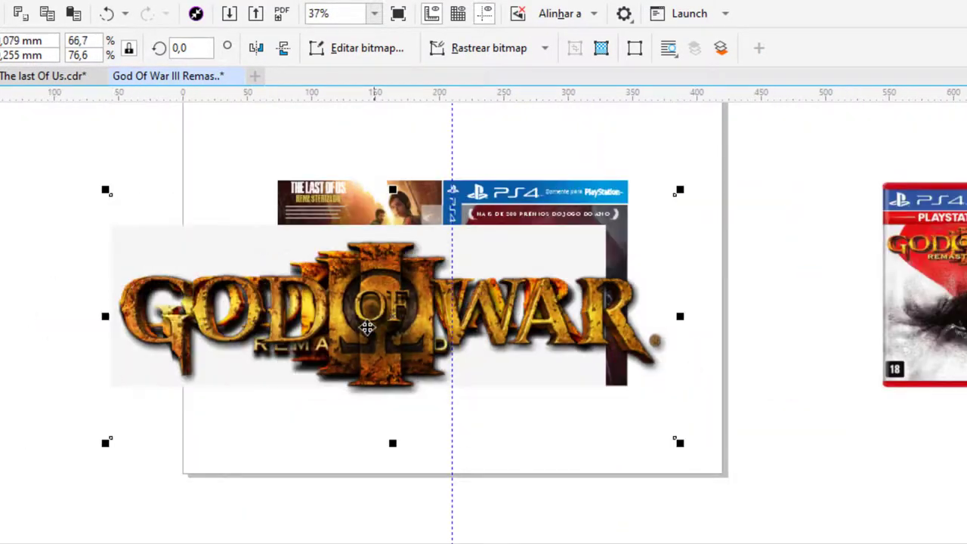
Resize and position the plain God of War title over the Remastered logo so their lettering lines up
{"action": "left_click_drag", "start_coordinate": [423, 446], "coordinate": [383, 418]}
{"action": "left_click_drag", "start_coordinate": [330, 264], "coordinate": [318, 264]}
{"action": "left_click_drag", "start_coordinate": [647, 303], "coordinate": [618, 305]}
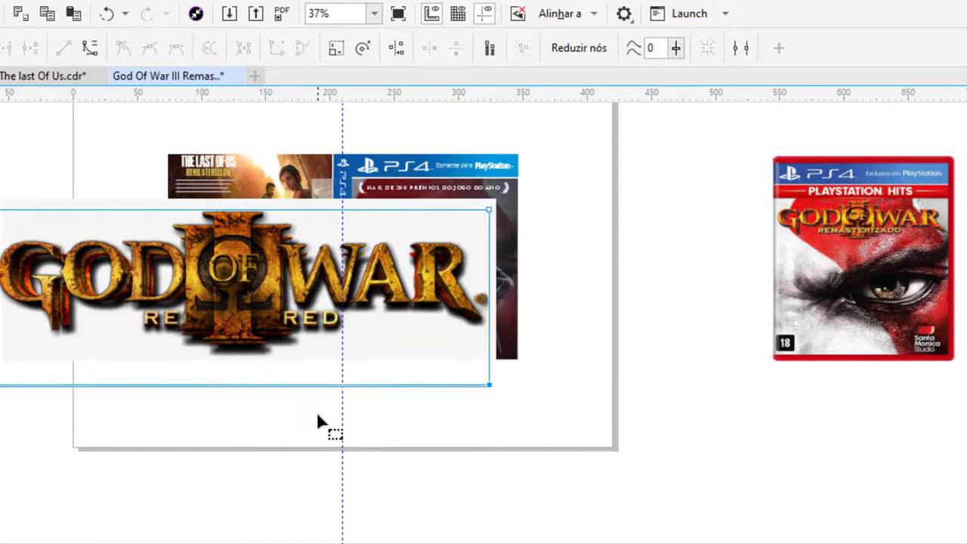
{"action": "right_click", "coordinate": [216, 201]}
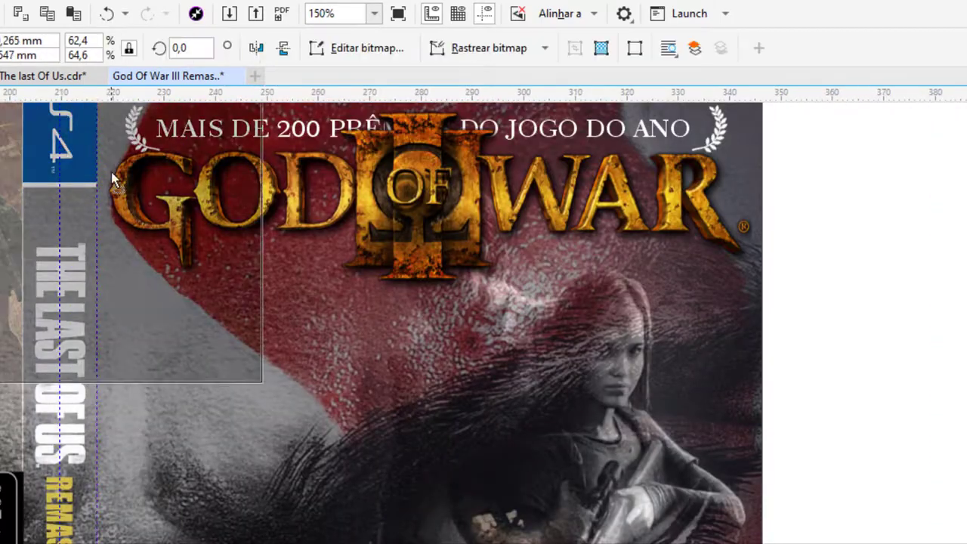
Undo the last change and move the PlayStation Hits reference cover against the outer edge of the front cover
{"action": "key", "text": "ctrl+z"}
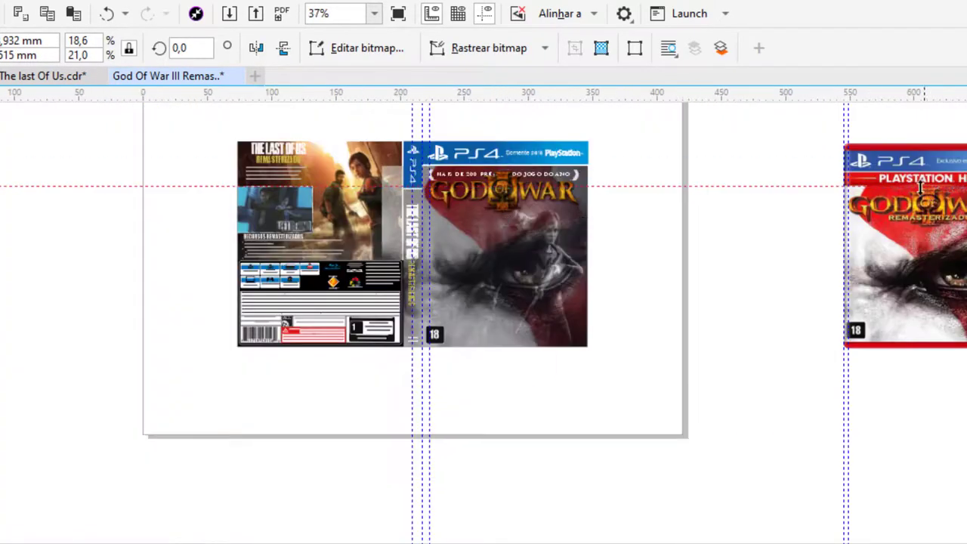
{"action": "left_click_drag", "start_coordinate": [948, 175], "coordinate": [696, 176]}
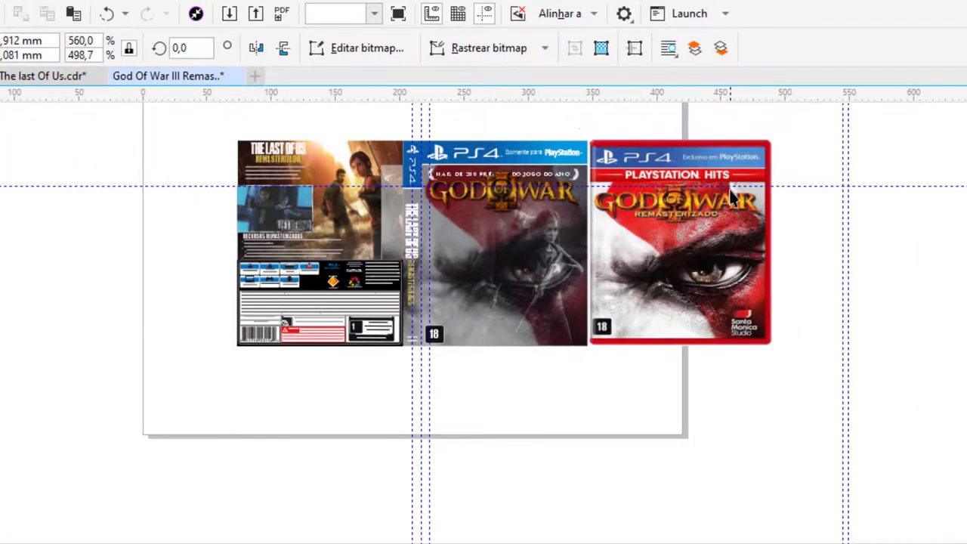
{"action": "left_click", "coordinate": [732, 198]}
{"action": "scroll", "coordinate": [657, 179], "scroll_direction": "up", "scroll_amount": 1}
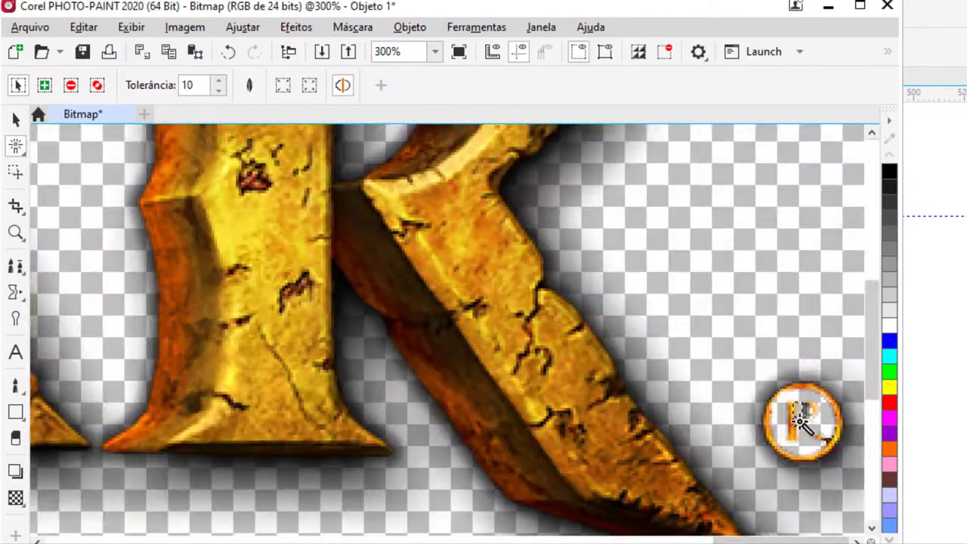
Erase the registered-trademark symbol beside the final R of the God of War title in PHOTO-PAINT
{"action": "scroll", "coordinate": [801, 423], "scroll_direction": "down", "scroll_amount": 1}
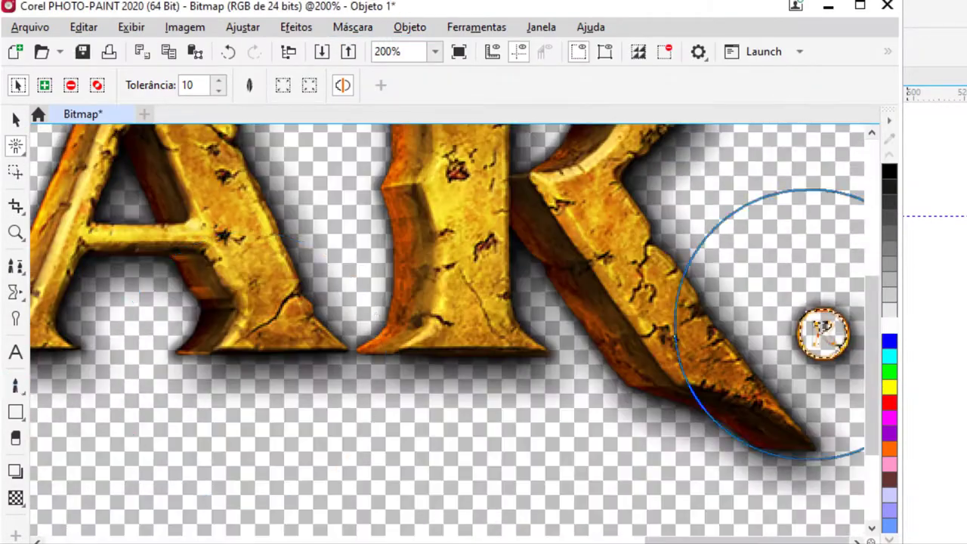
{"action": "right_click", "coordinate": [841, 325]}
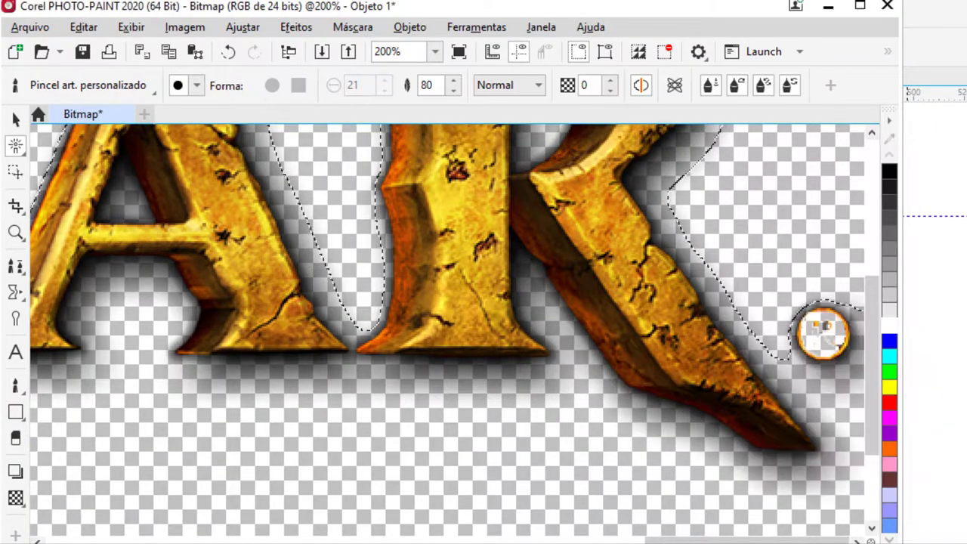
{"action": "right_click", "coordinate": [821, 410]}
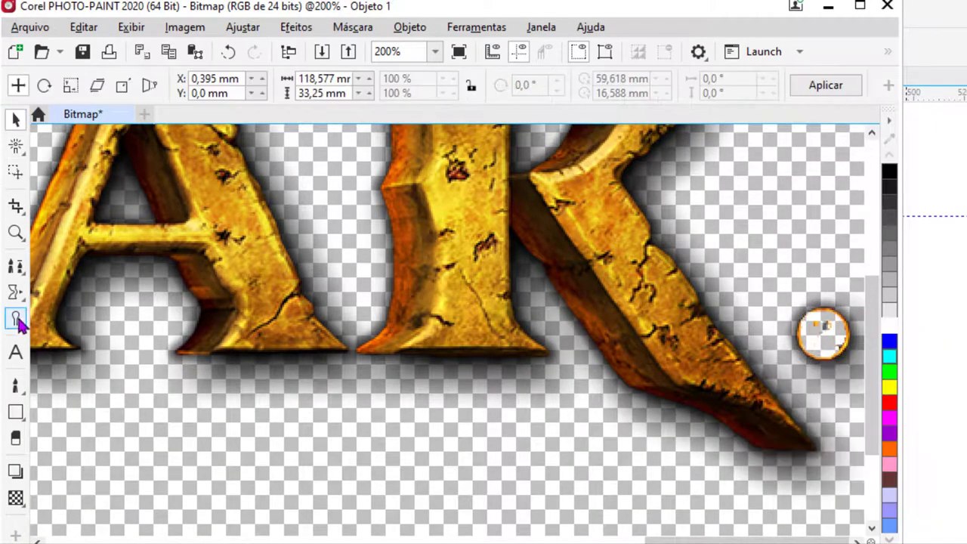
{"action": "key", "text": "p"}
{"action": "left_click_drag", "start_coordinate": [822, 361], "coordinate": [827, 309]}
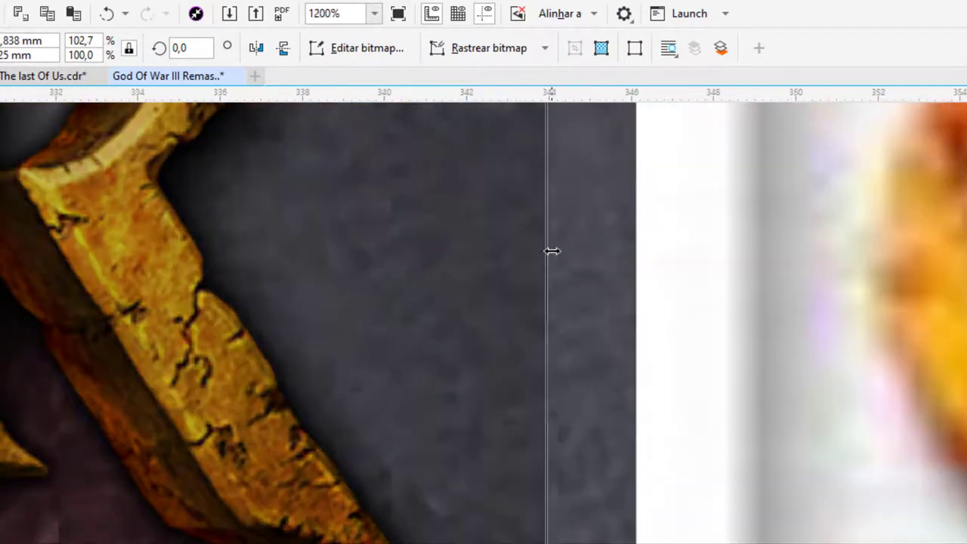
{"action": "key", "text": "F4"}
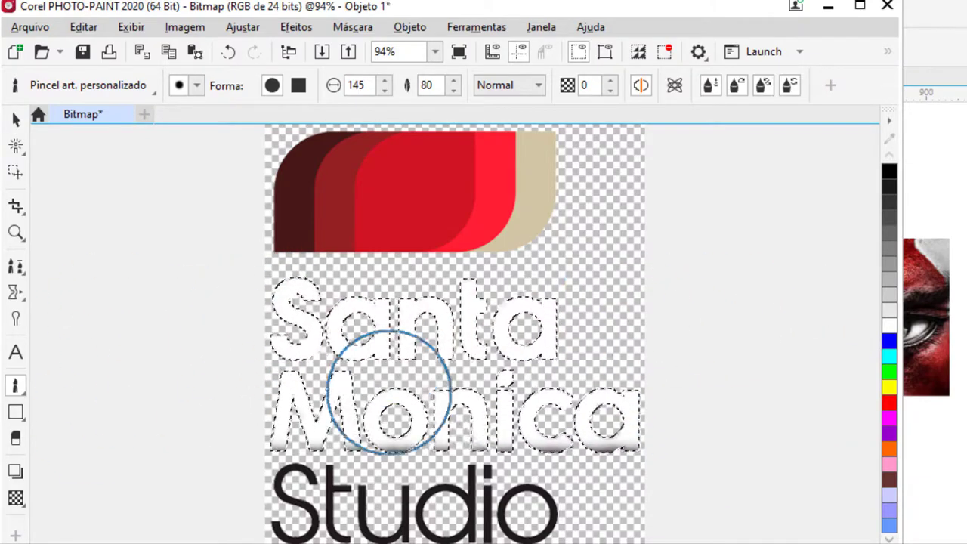
Select the word Studio in the Santa Monica Studio logo, recolour it light grey and finish the bitmap edit
{"action": "key", "text": "w"}
{"action": "left_click", "coordinate": [426, 509]}
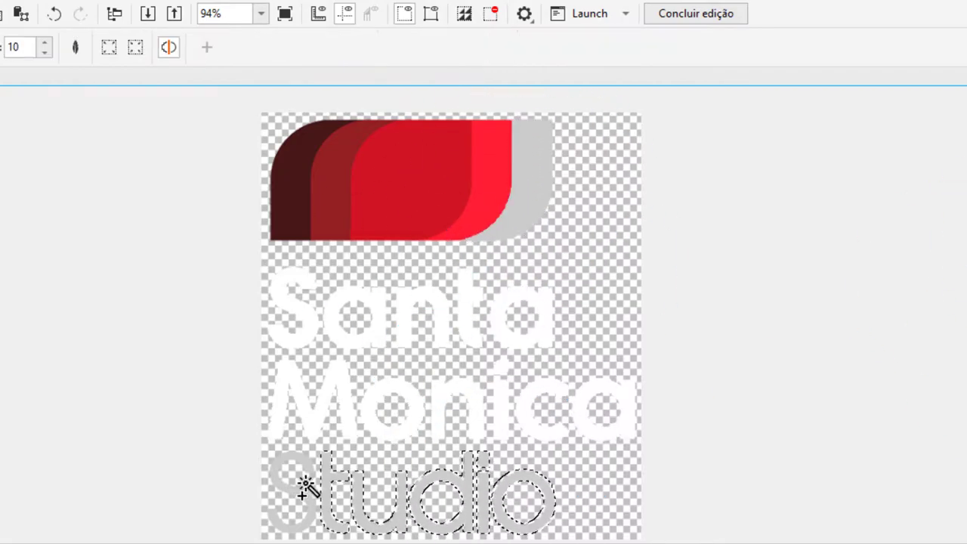
{"action": "left_click", "coordinate": [724, 17]}
Scale the edited Santa Monica Studio logo down to about 13 % and align it over the logo on the reference cover
{"action": "scroll", "coordinate": [430, 388], "scroll_direction": "up", "scroll_amount": 3}
{"action": "left_click_drag", "start_coordinate": [162, 216], "coordinate": [319, 335]}
{"action": "scroll", "coordinate": [319, 335], "scroll_direction": "up", "scroll_amount": 3}
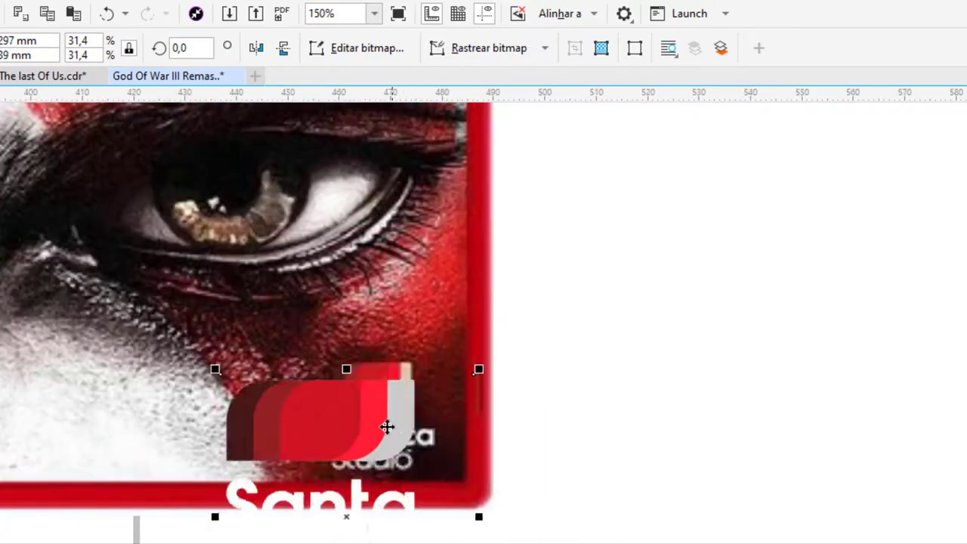
{"action": "scroll", "coordinate": [391, 439], "scroll_direction": "down", "scroll_amount": 1}
{"action": "left_click_drag", "start_coordinate": [173, 350], "coordinate": [226, 367]}
{"action": "scroll", "coordinate": [525, 514], "scroll_direction": "up", "scroll_amount": 2}
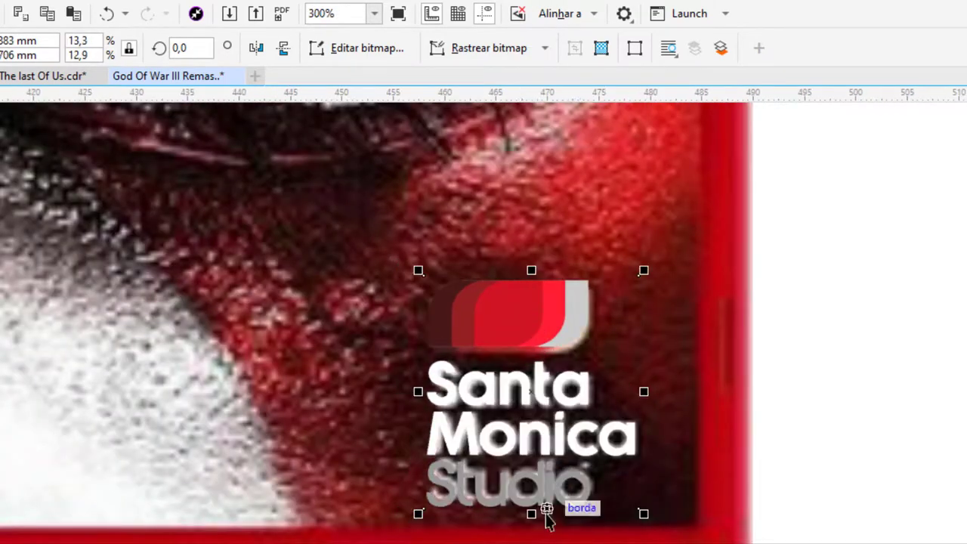
{"action": "scroll", "coordinate": [550, 511], "scroll_direction": "up", "scroll_amount": 2}
{"action": "scroll", "coordinate": [514, 492], "scroll_direction": "down", "scroll_amount": 1}
{"action": "scroll", "coordinate": [546, 449], "scroll_direction": "down", "scroll_amount": 1}
Write Santa Monica on two lines over the reference cover's studio logo in bold light grey and set its font to Bahnschrift
{"action": "left_click", "coordinate": [764, 356]}
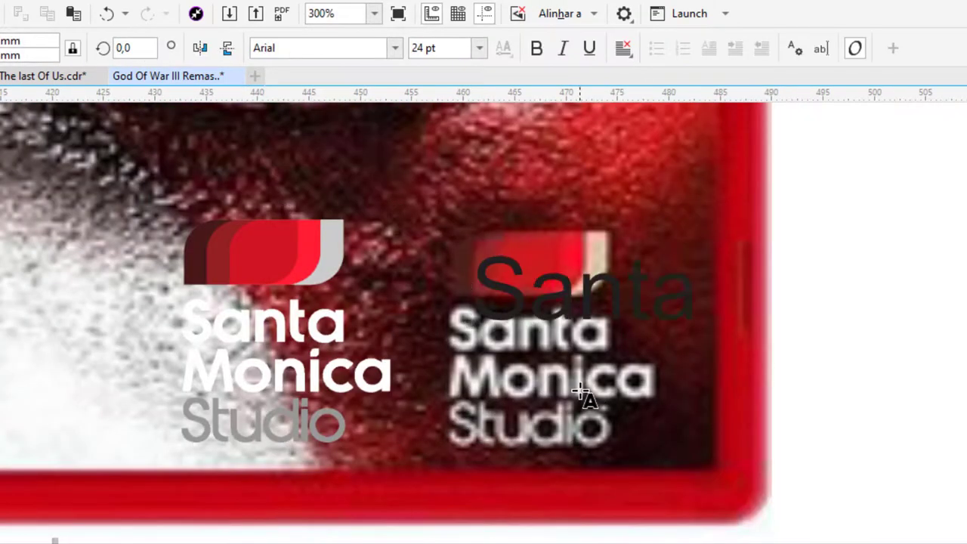
{"action": "key", "text": "ctrl+a"}
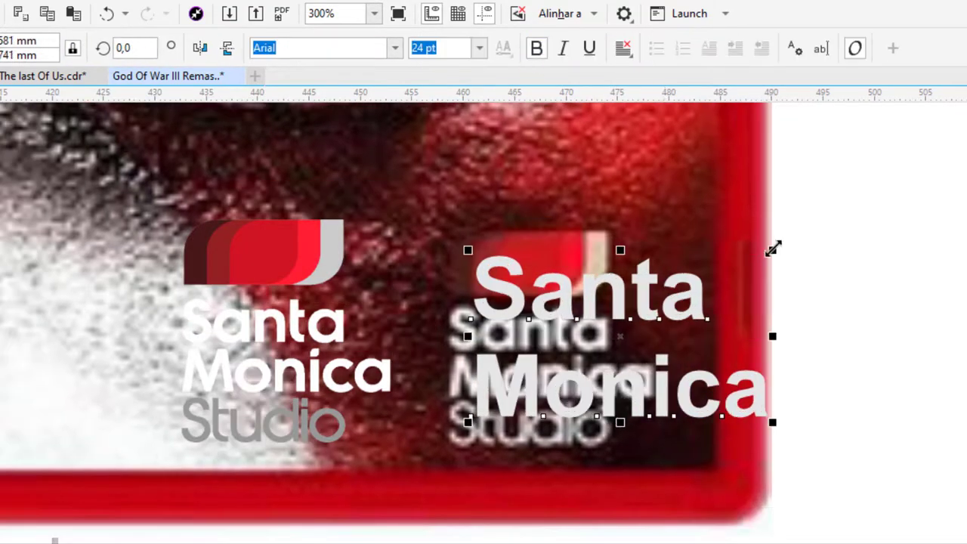
{"action": "left_click", "coordinate": [394, 48]}
{"action": "left_click", "coordinate": [350, 209]}
{"action": "left_click", "coordinate": [394, 48]}
{"action": "left_click", "coordinate": [386, 232]}
Preview other fonts on the Santa Monica text and compare its lettering closely with the reference logo
{"action": "left_click", "coordinate": [395, 48]}
{"action": "mouse_move", "coordinate": [341, 293]}
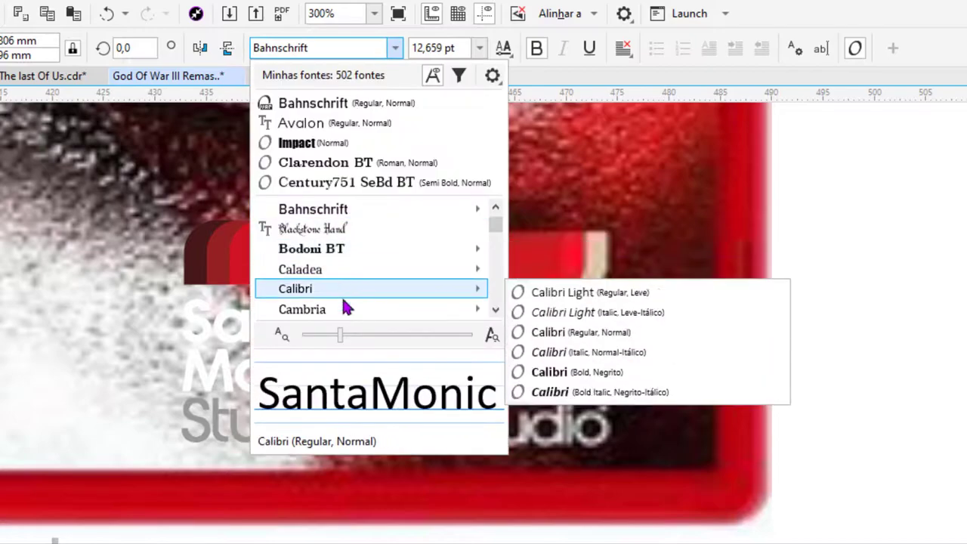
{"action": "scroll", "coordinate": [353, 273], "scroll_direction": "down", "scroll_amount": 6}
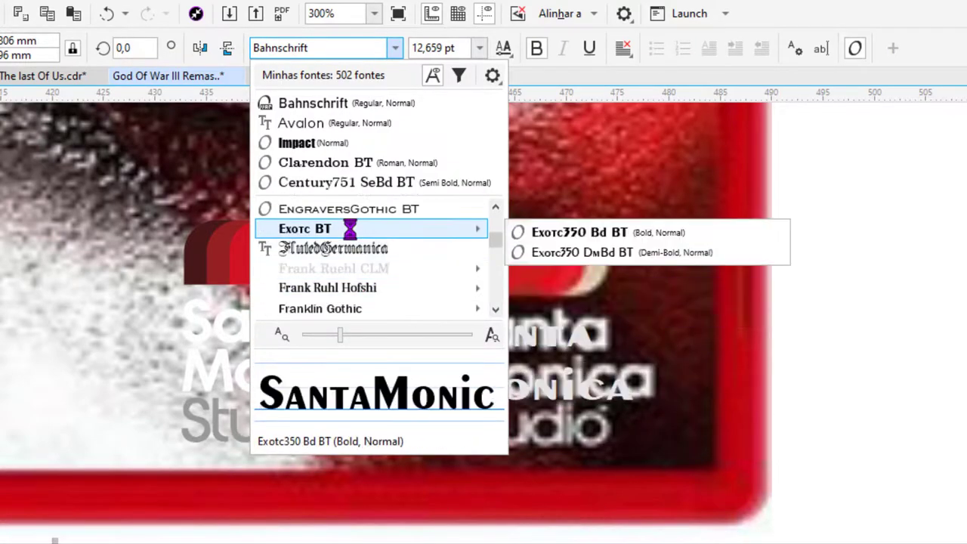
{"action": "scroll", "coordinate": [341, 244], "scroll_direction": "down", "scroll_amount": 5}
{"action": "key", "text": "Escape"}
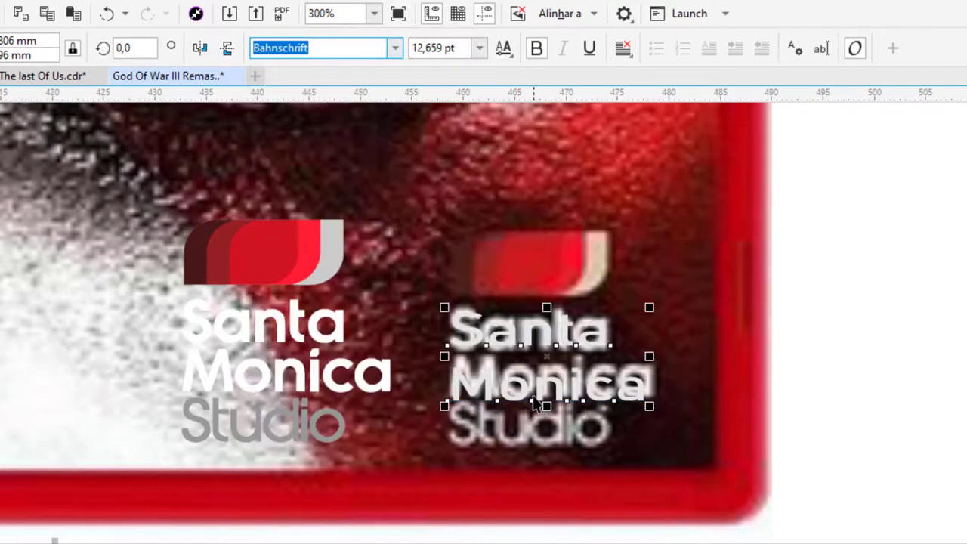
{"action": "left_click", "coordinate": [643, 363]}
{"action": "scroll", "coordinate": [643, 363], "scroll_direction": "up", "scroll_amount": 2}
{"action": "left_click", "coordinate": [511, 409]}
{"action": "scroll", "coordinate": [765, 440], "scroll_direction": "down", "scroll_amount": 2}
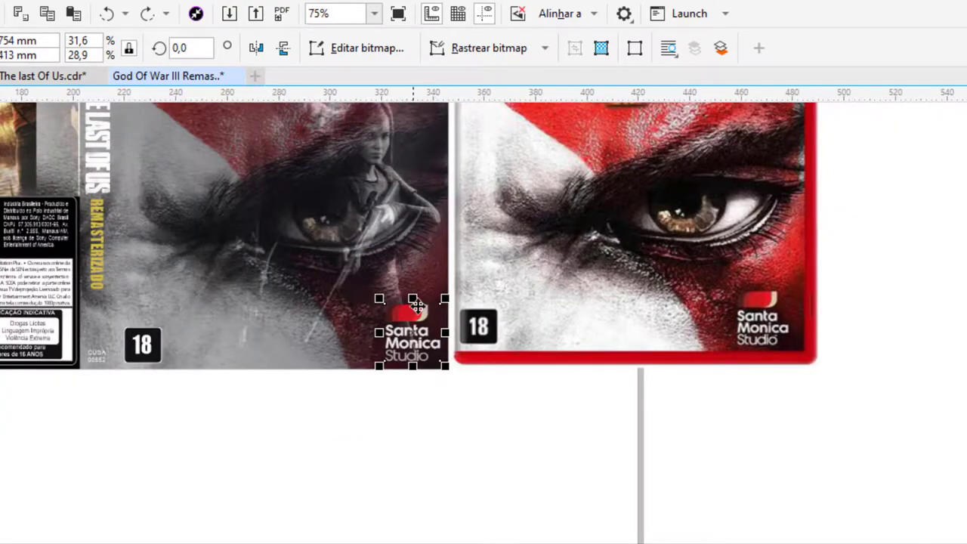
Add vertical guidelines along the inner edge of the Santa Monica Studio logos on the front cover and the reference cover
{"action": "left_click", "coordinate": [506, 383]}
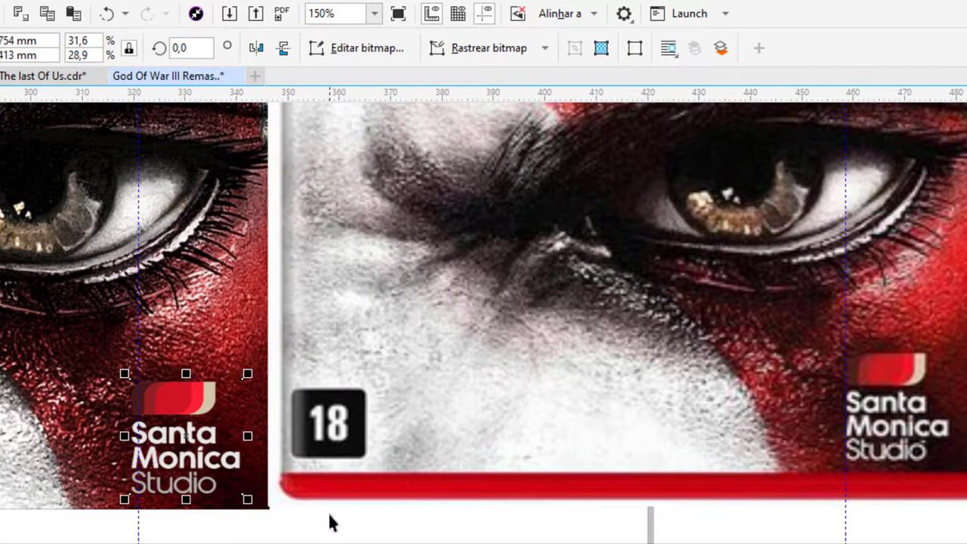
{"action": "left_click", "coordinate": [330, 521]}
{"action": "scroll", "coordinate": [330, 521], "scroll_direction": "down", "scroll_amount": 2}
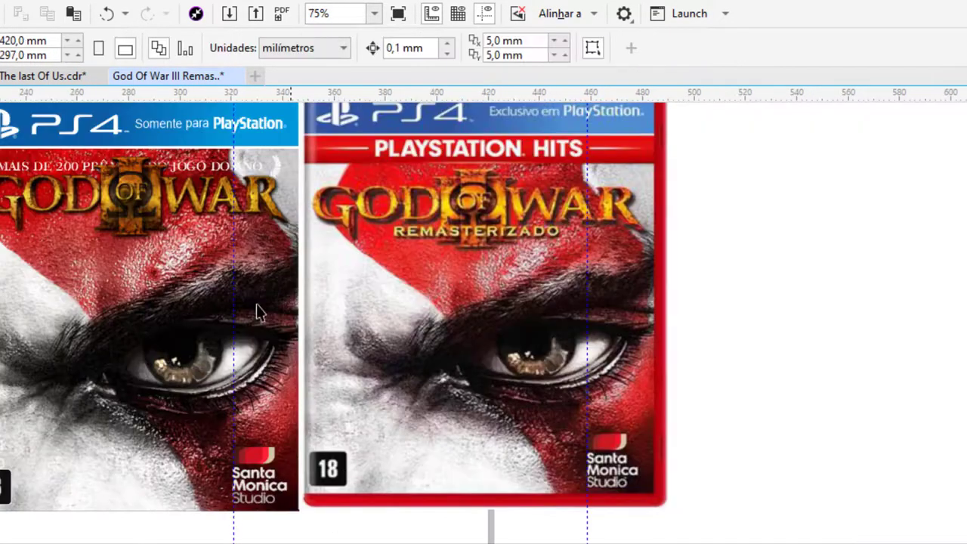
Replace the words Somente para before PlayStation in the front cover's blue banner with Exclusivo em in white
{"action": "scroll", "coordinate": [387, 212], "scroll_direction": "down", "scroll_amount": 2}
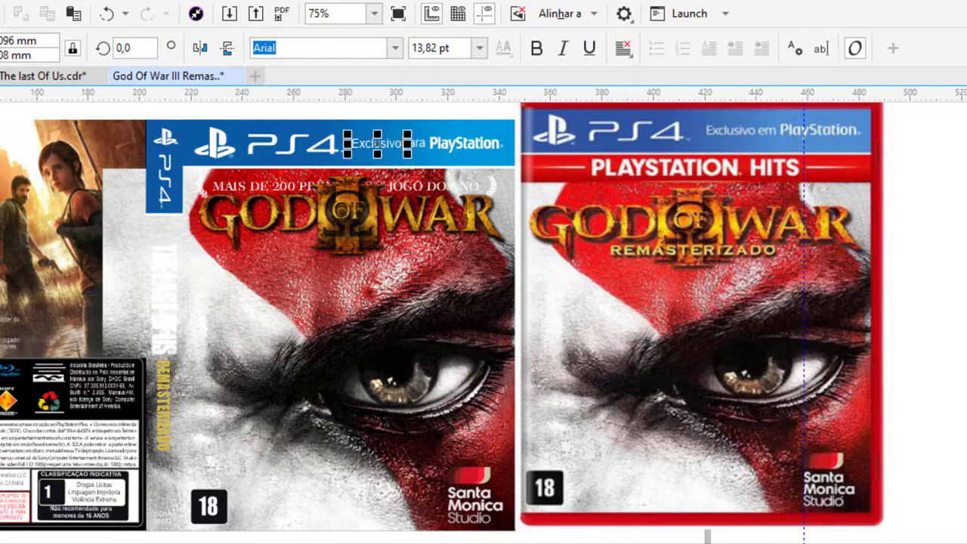
{"action": "scroll", "coordinate": [437, 114], "scroll_direction": "up", "scroll_amount": 2}
{"action": "scroll", "coordinate": [351, 227], "scroll_direction": "up", "scroll_amount": 5}
{"action": "left_click", "coordinate": [201, 302]}
{"action": "key", "text": "Escape"}
{"action": "scroll", "coordinate": [227, 231], "scroll_direction": "down", "scroll_amount": 5}
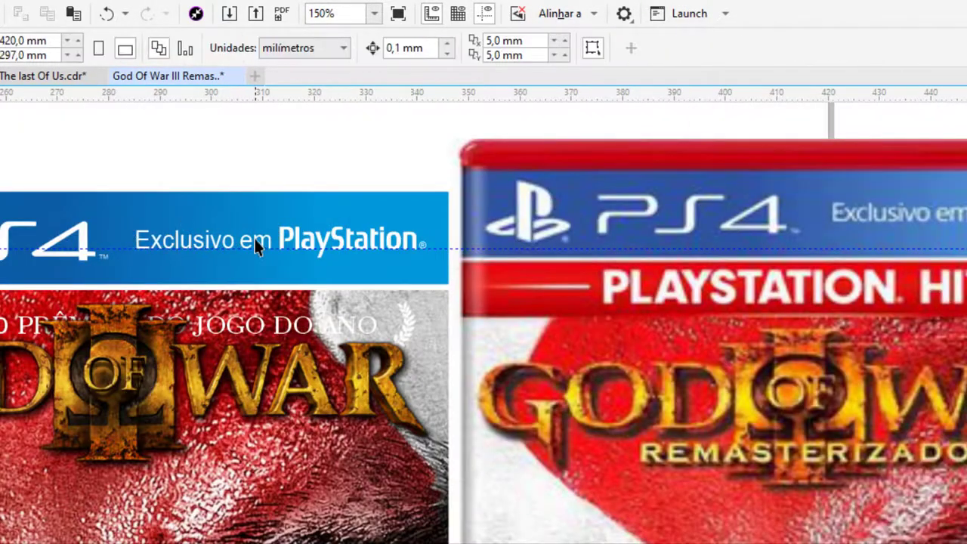
{"action": "left_click", "coordinate": [254, 241]}
{"action": "key", "text": "Escape"}
Stretch the front cover's God of War title to 108.8 % width and the background artwork to 28.2 % width
{"action": "scroll", "coordinate": [319, 158], "scroll_direction": "down", "scroll_amount": 2}
{"action": "left_click", "coordinate": [287, 370]}
{"action": "scroll", "coordinate": [134, 180], "scroll_direction": "up", "scroll_amount": 4}
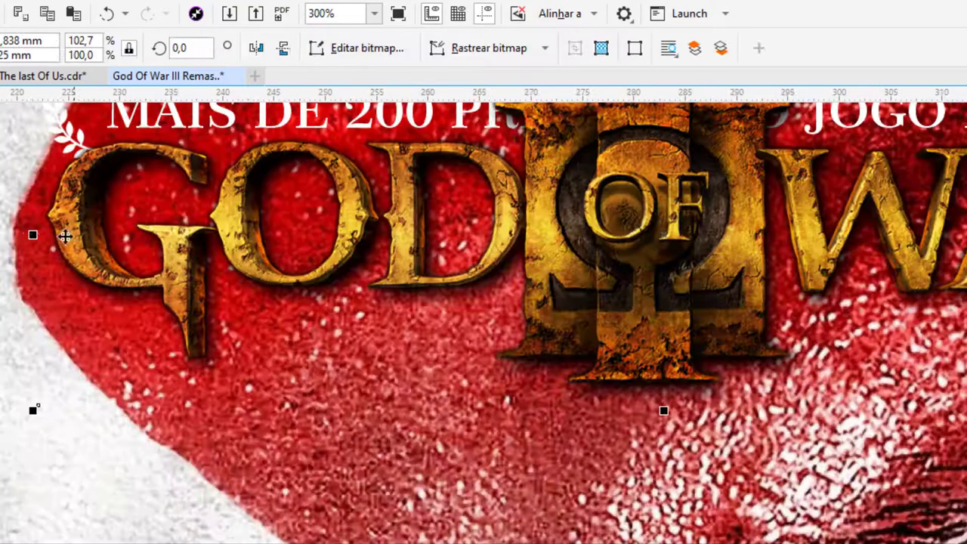
{"action": "scroll", "coordinate": [52, 268], "scroll_direction": "down", "scroll_amount": 4}
{"action": "left_click_drag", "start_coordinate": [49, 298], "coordinate": [18, 298]}
{"action": "left_click_drag", "start_coordinate": [18, 392], "coordinate": [41, 393]}
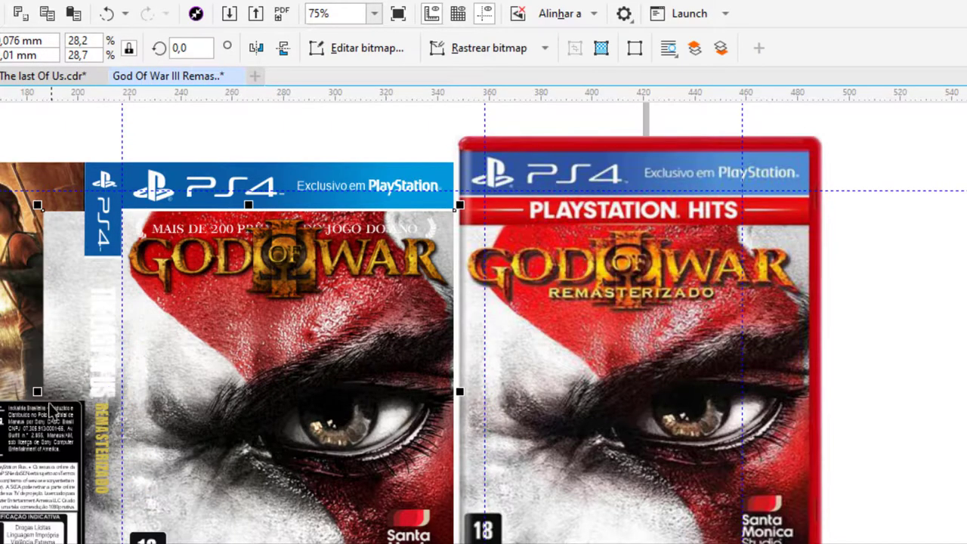
Refit the God of War title between the front cover's side edges and reduce the background artwork's width to 27.7 %
{"action": "key", "text": "Escape"}
{"action": "left_click", "coordinate": [125, 278]}
{"action": "scroll", "coordinate": [124, 278], "scroll_direction": "up", "scroll_amount": 2}
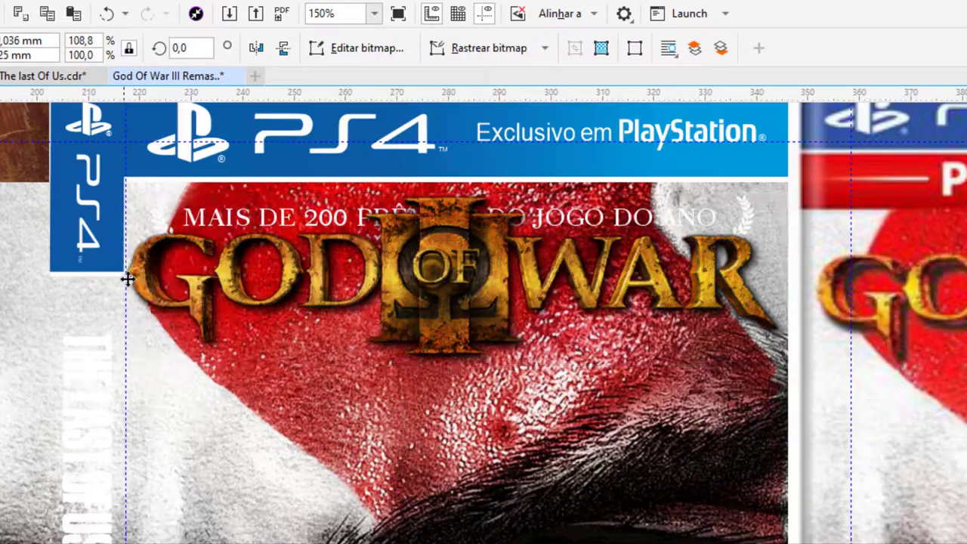
{"action": "scroll", "coordinate": [125, 278], "scroll_direction": "down", "scroll_amount": 2}
{"action": "left_click", "coordinate": [454, 278]}
{"action": "scroll", "coordinate": [446, 340], "scroll_direction": "up", "scroll_amount": 2}
{"action": "scroll", "coordinate": [443, 397], "scroll_direction": "down", "scroll_amount": 2}
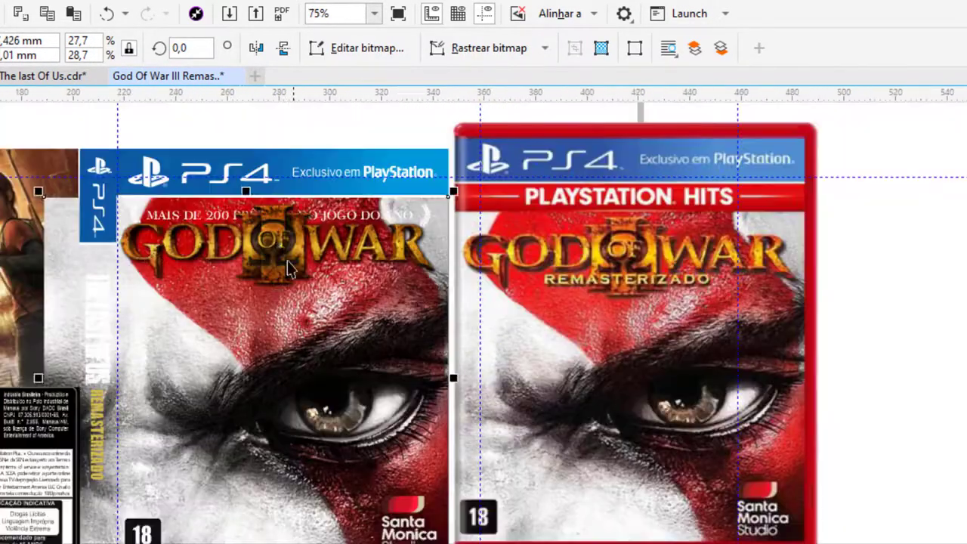
{"action": "scroll", "coordinate": [443, 227], "scroll_direction": "up", "scroll_amount": 1}
{"action": "scroll", "coordinate": [438, 222], "scroll_direction": "down", "scroll_amount": 1}
{"action": "key", "text": "Escape"}
{"action": "scroll", "coordinate": [453, 242], "scroll_direction": "up", "scroll_amount": 1}
{"action": "scroll", "coordinate": [454, 242], "scroll_direction": "down", "scroll_amount": 1}
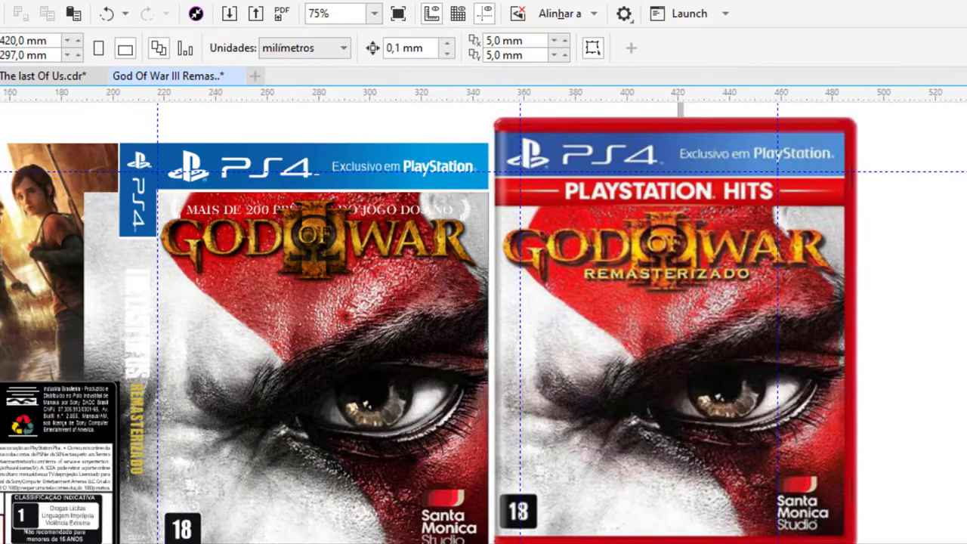
Write REMASTERIZADO in widely spaced bold Arial and fit it over the reference cover's subtitle at 14.73 pt
{"action": "key", "text": "F8"}
{"action": "scroll", "coordinate": [567, 219], "scroll_direction": "up", "scroll_amount": 1}
{"action": "type", "text": "STERIZADO"}
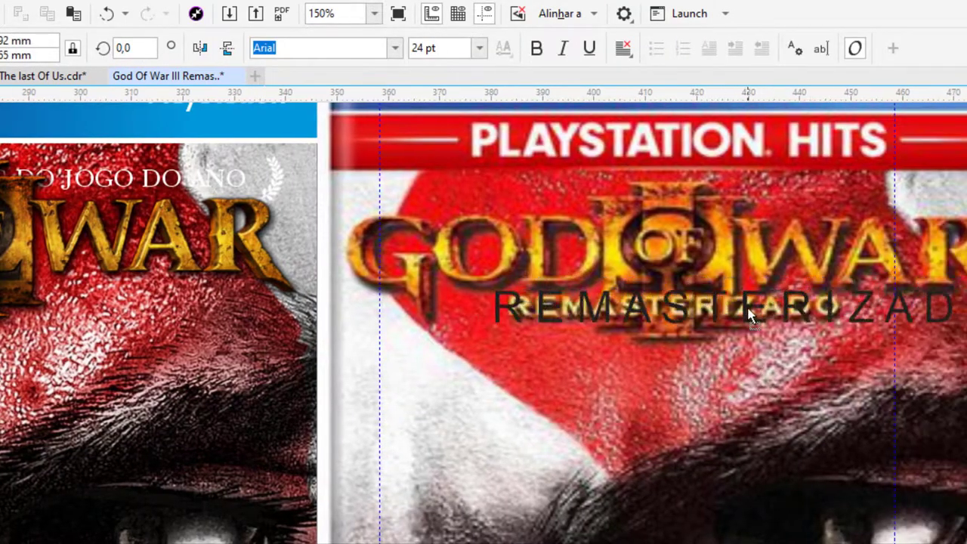
{"action": "scroll", "coordinate": [763, 382], "scroll_direction": "down", "scroll_amount": 2}
{"action": "scroll", "coordinate": [843, 328], "scroll_direction": "up", "scroll_amount": 4}
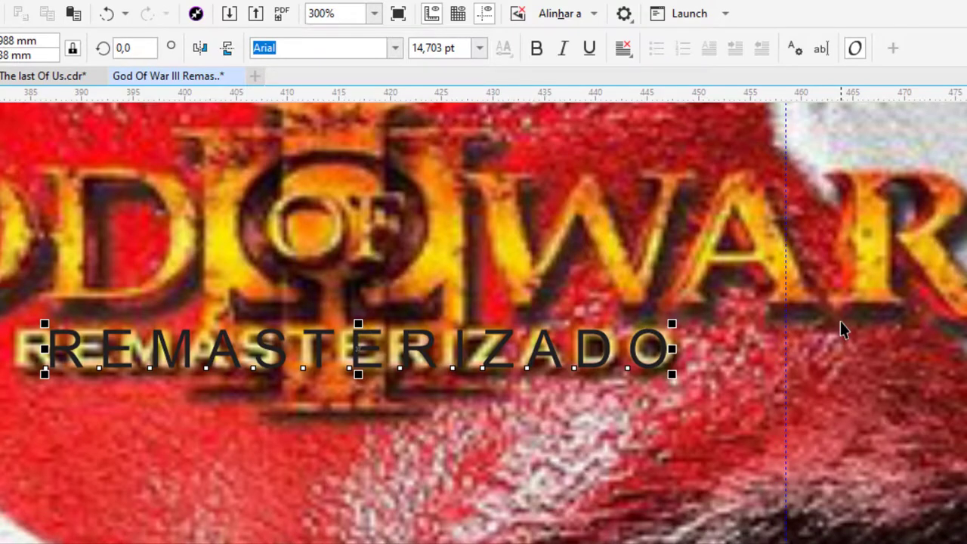
{"action": "key", "text": "Escape"}
{"action": "scroll", "coordinate": [840, 321], "scroll_direction": "down", "scroll_amount": 1}
{"action": "scroll", "coordinate": [746, 372], "scroll_direction": "up", "scroll_amount": 1}
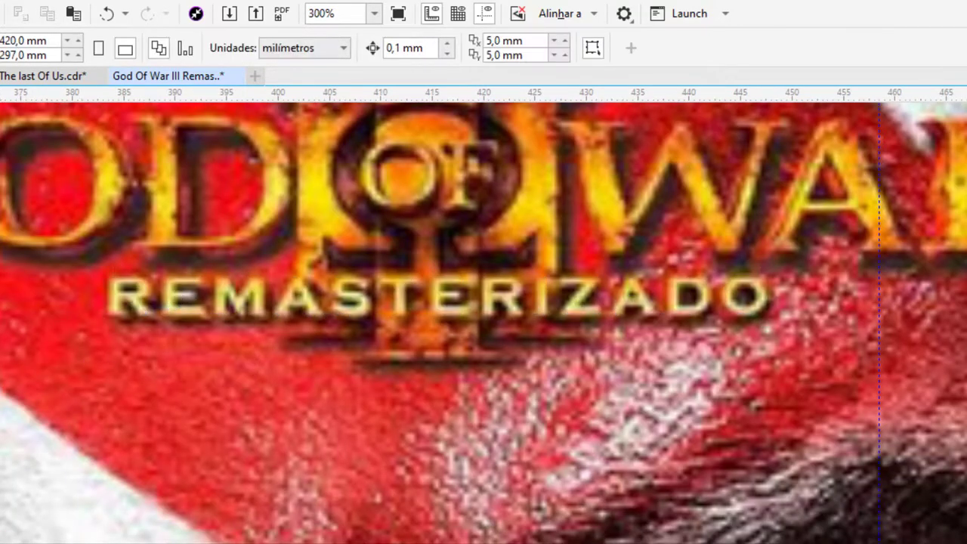
{"action": "left_click", "coordinate": [303, 301]}
{"action": "key", "text": "ctrl+KP_6"}
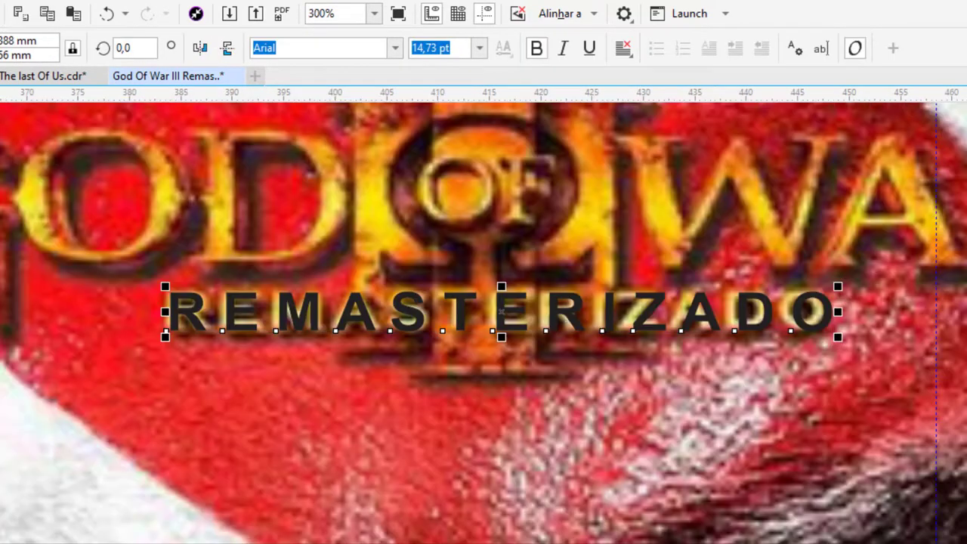
Fill the REMASTERIZADO text with a vertical gradient from light yellow to light orange sampled from the reference subtitle
{"action": "left_click_drag", "start_coordinate": [492, 216], "coordinate": [490, 446]}
{"action": "scroll", "coordinate": [495, 332], "scroll_direction": "up", "scroll_amount": 5}
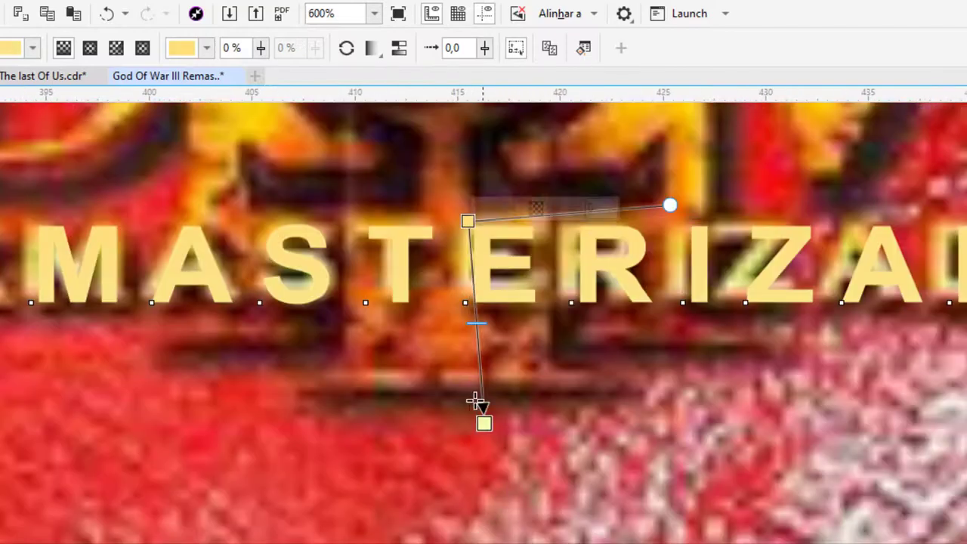
{"action": "scroll", "coordinate": [388, 345], "scroll_direction": "up", "scroll_amount": 3}
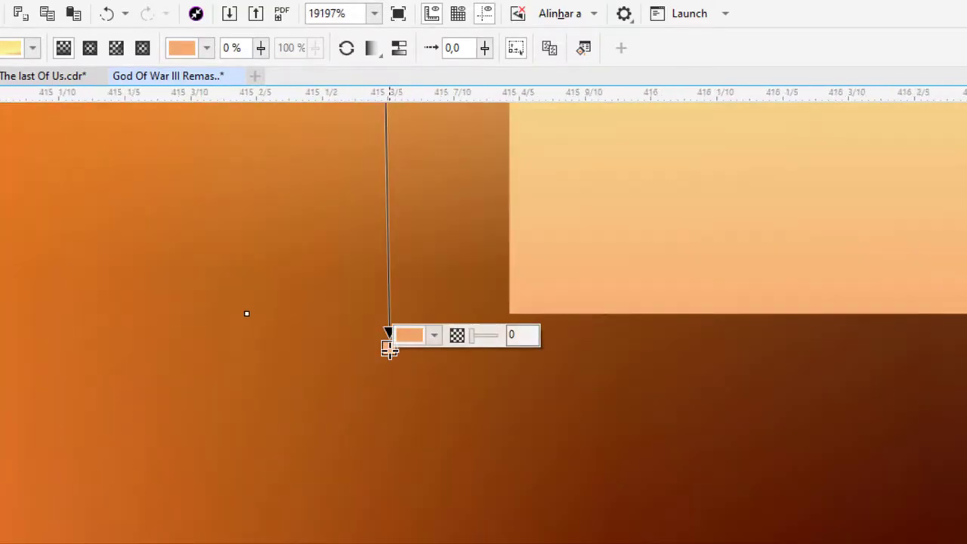
{"action": "scroll", "coordinate": [389, 345], "scroll_direction": "down", "scroll_amount": 6}
{"action": "left_click", "coordinate": [412, 356]}
{"action": "scroll", "coordinate": [375, 376], "scroll_direction": "down", "scroll_amount": 3}
{"action": "scroll", "coordinate": [375, 375], "scroll_direction": "up", "scroll_amount": 2}
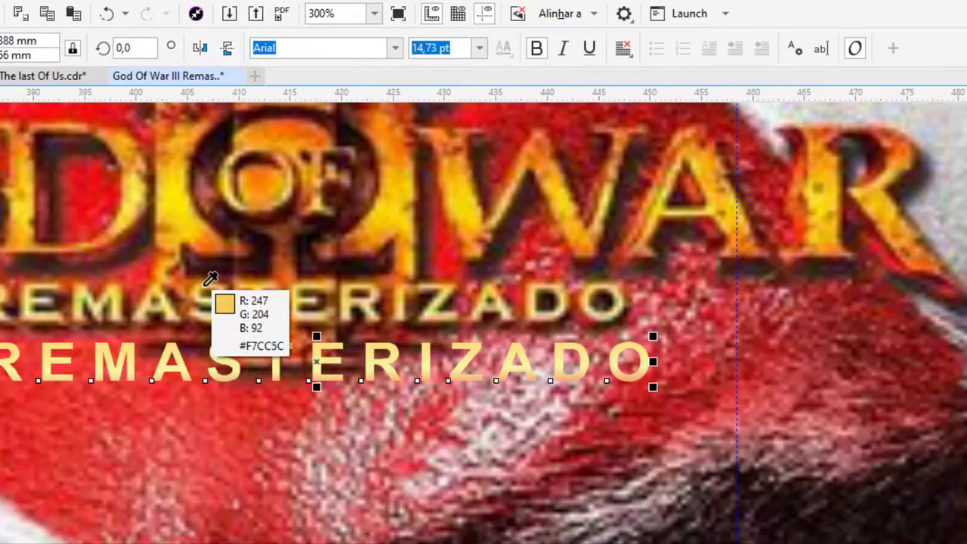
Recolour the REMASTERIZADO text golden yellow from the reference title and place it beneath the front cover's God of War title
{"action": "left_click", "coordinate": [215, 280]}
{"action": "key", "text": "space"}
{"action": "key", "text": "space"}
{"action": "key", "text": "space"}
{"action": "left_click_drag", "start_coordinate": [313, 343], "coordinate": [372, 299]}
{"action": "scroll", "coordinate": [238, 305], "scroll_direction": "down", "scroll_amount": 3}
{"action": "scroll", "coordinate": [238, 305], "scroll_direction": "up", "scroll_amount": 2}
{"action": "key", "text": "space"}
{"action": "key", "text": "space"}
{"action": "key", "text": "space"}
{"action": "left_click_drag", "start_coordinate": [234, 308], "coordinate": [234, 302]}
{"action": "left_click", "coordinate": [908, 325]}
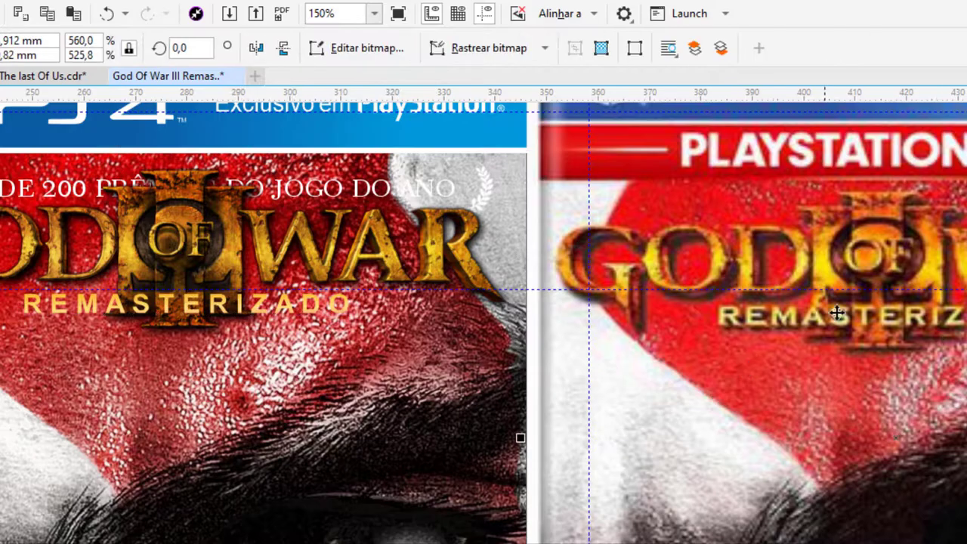
Bring in the God of War Remastered logo, scale it to 83.9 % and place it above the front cover
{"action": "scroll", "coordinate": [847, 321], "scroll_direction": "up", "scroll_amount": 3}
{"action": "scroll", "coordinate": [693, 315], "scroll_direction": "down", "scroll_amount": 4}
{"action": "scroll", "coordinate": [730, 309], "scroll_direction": "up", "scroll_amount": 1}
{"action": "key", "text": "Escape"}
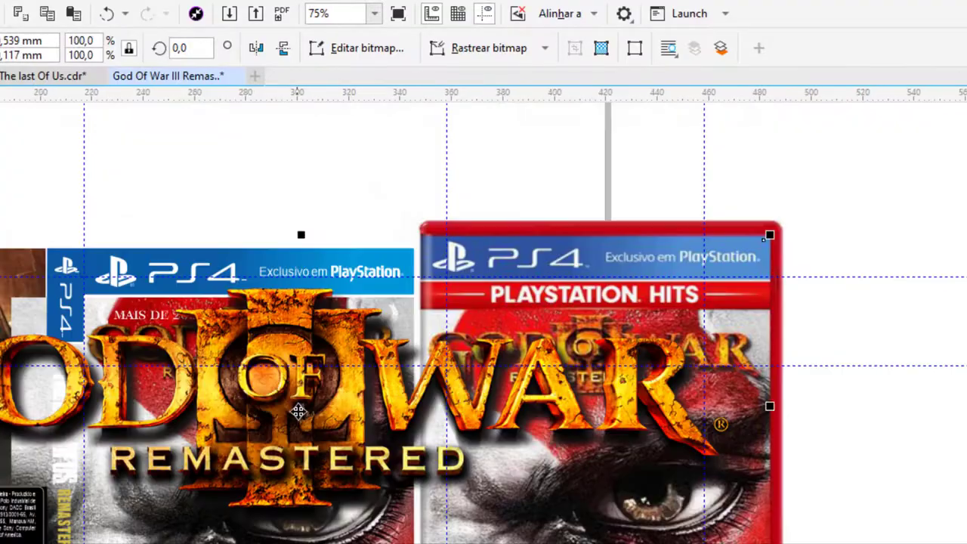
{"action": "left_click_drag", "start_coordinate": [302, 401], "coordinate": [263, 185]}
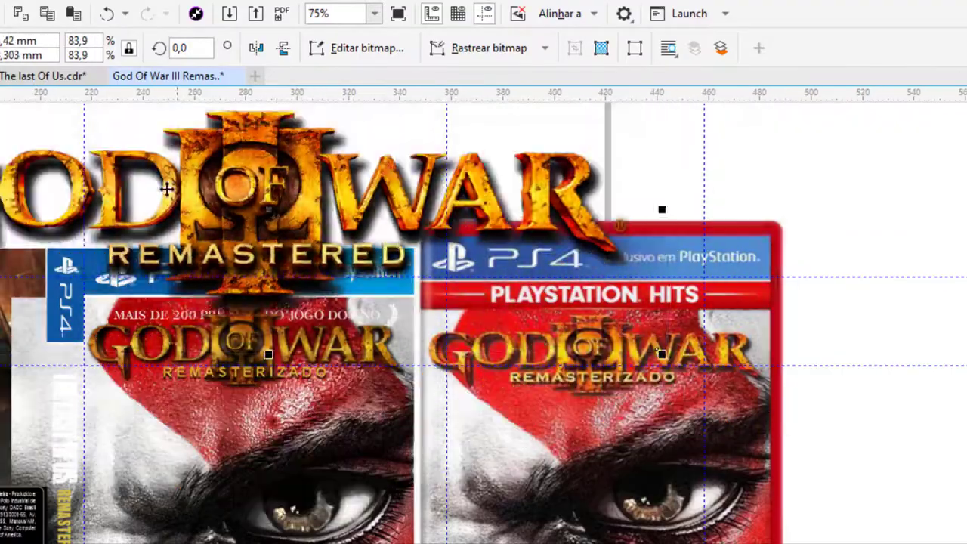
{"action": "scroll", "coordinate": [263, 185], "scroll_direction": "up", "scroll_amount": 1}
{"action": "scroll", "coordinate": [350, 282], "scroll_direction": "down", "scroll_amount": 1}
{"action": "scroll", "coordinate": [339, 426], "scroll_direction": "up", "scroll_amount": 1}
{"action": "scroll", "coordinate": [339, 426], "scroll_direction": "down", "scroll_amount": 1}
{"action": "left_click_drag", "start_coordinate": [503, 403], "coordinate": [393, 244]}
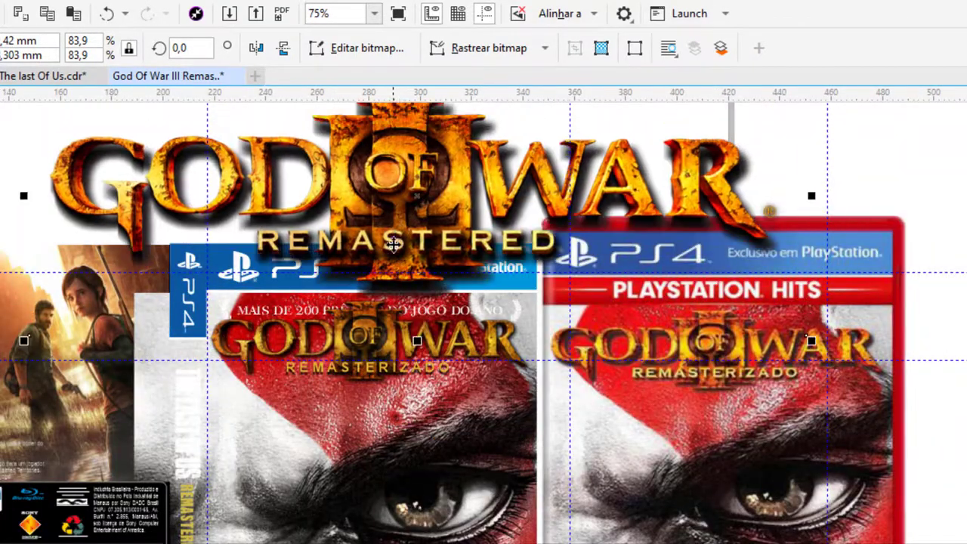
{"action": "scroll", "coordinate": [378, 325], "scroll_direction": "up", "scroll_amount": 1}
{"action": "scroll", "coordinate": [378, 325], "scroll_direction": "down", "scroll_amount": 1}
{"action": "right_click", "coordinate": [474, 325]}
{"action": "key", "text": "Escape"}
{"action": "scroll", "coordinate": [616, 393], "scroll_direction": "up", "scroll_amount": 2}
{"action": "key", "text": "F8"}
{"action": "scroll", "coordinate": [616, 393], "scroll_direction": "down", "scroll_amount": 1}
{"action": "scroll", "coordinate": [345, 378], "scroll_direction": "down", "scroll_amount": 1}
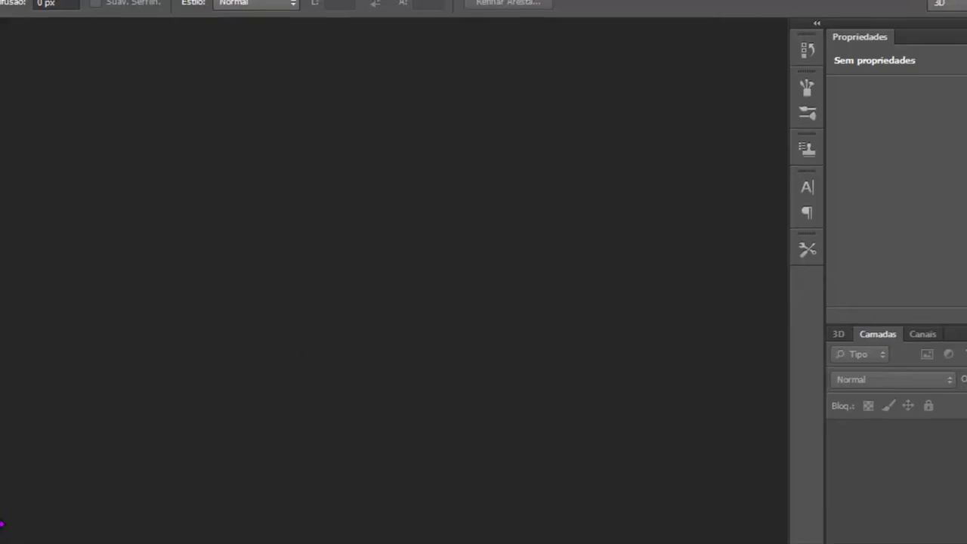
Switch to the browser and look through Google Images results and related images for a God of War Remastered title PNG
{"action": "key", "text": "ctrl+o"}
{"action": "double_click", "coordinate": [484, 264]}
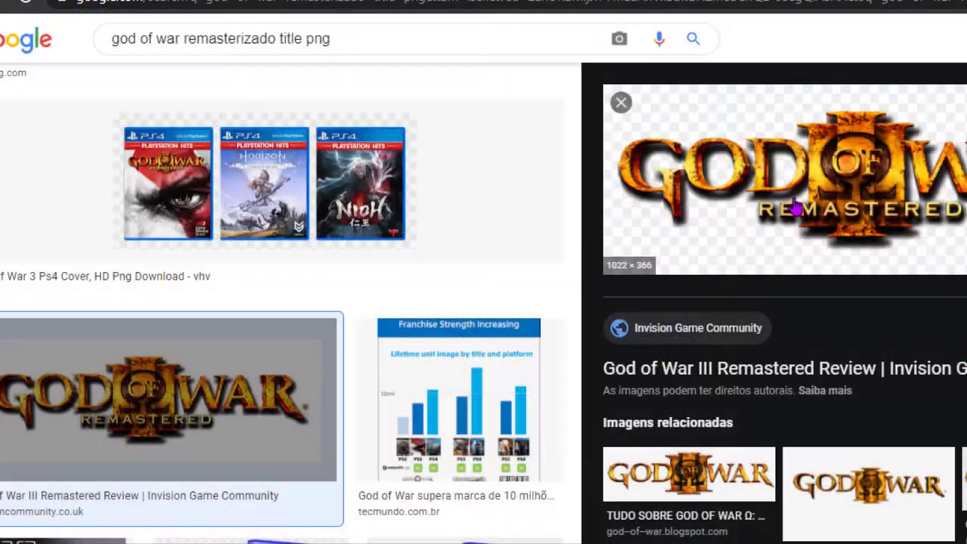
{"action": "right_click", "coordinate": [393, 333]}
{"action": "left_click", "coordinate": [400, 363]}
{"action": "left_click", "coordinate": [408, 354]}
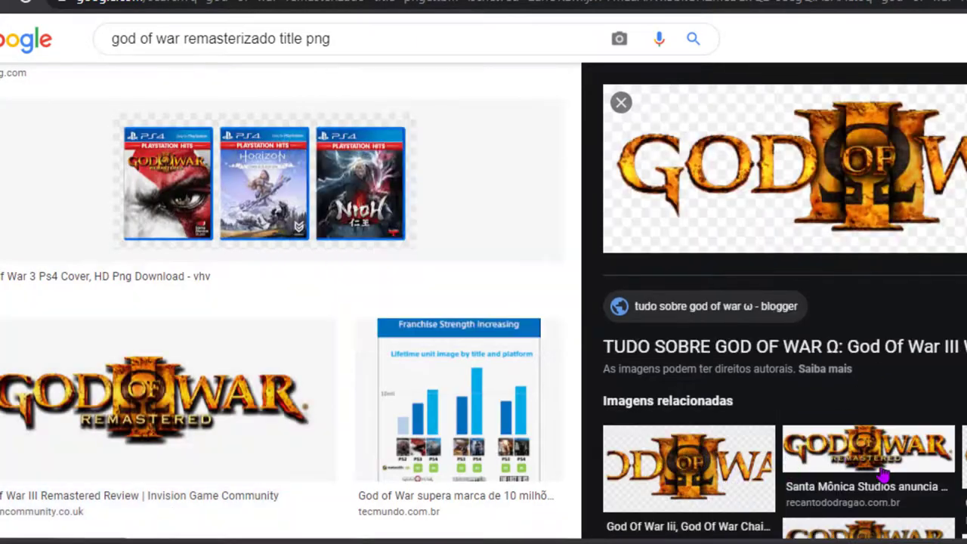
{"action": "left_click", "coordinate": [885, 475]}
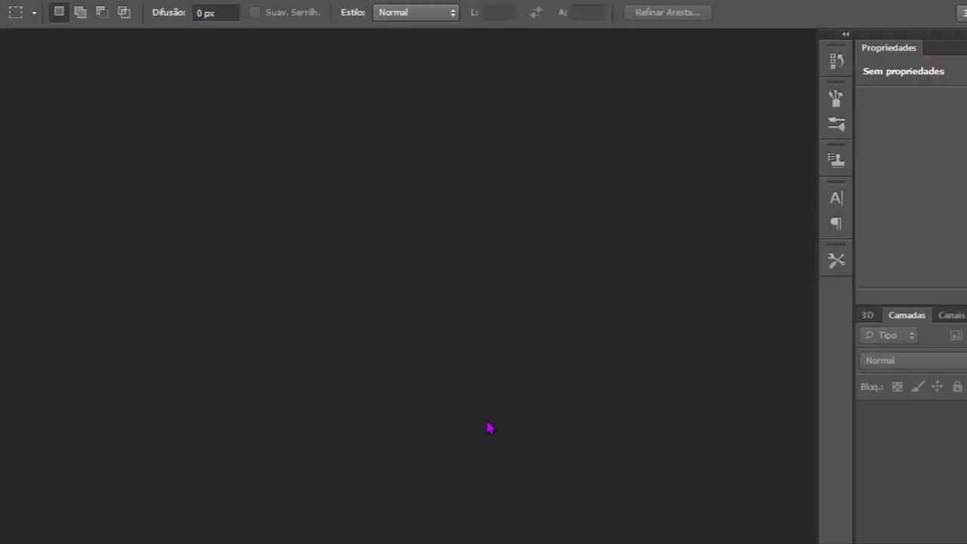
Switch to Photoshop and open the God of War Remastered title PNG
{"action": "key", "text": "ctrl+o"}
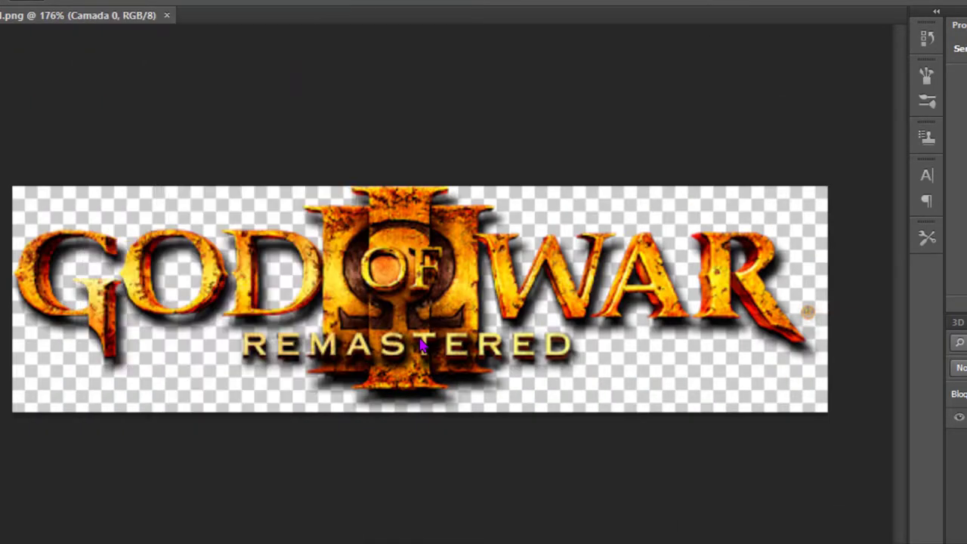
{"action": "left_click", "coordinate": [87, 15]}
{"action": "left_click", "coordinate": [177, 4]}
Erase the first R and E of REMASTERED and paint over most of the A with the plate's orange-brown colour
{"action": "key", "text": "e"}
{"action": "left_click", "coordinate": [504, 214]}
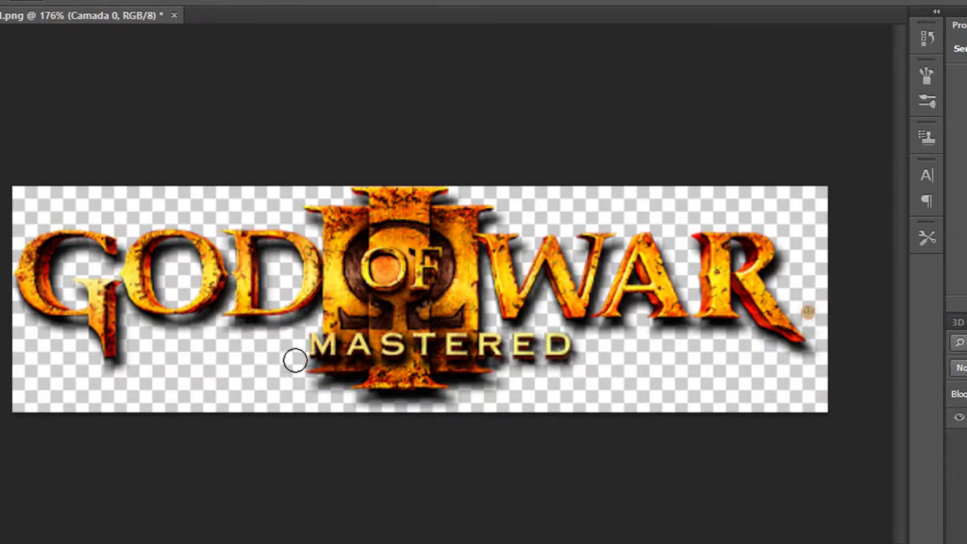
{"action": "scroll", "coordinate": [528, 343], "scroll_direction": "up", "scroll_amount": 5}
{"action": "key", "text": "v"}
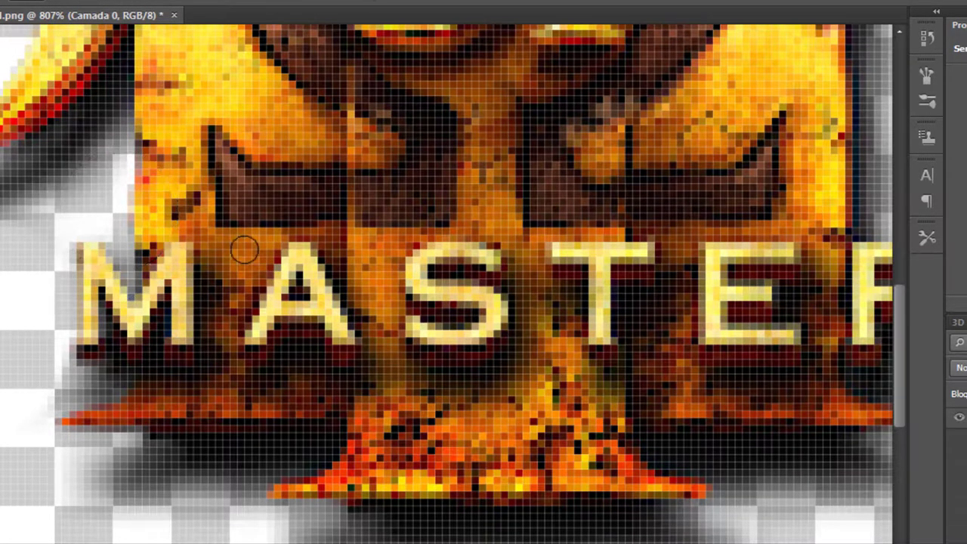
{"action": "left_click", "coordinate": [248, 257]}
{"action": "left_click", "coordinate": [587, 220]}
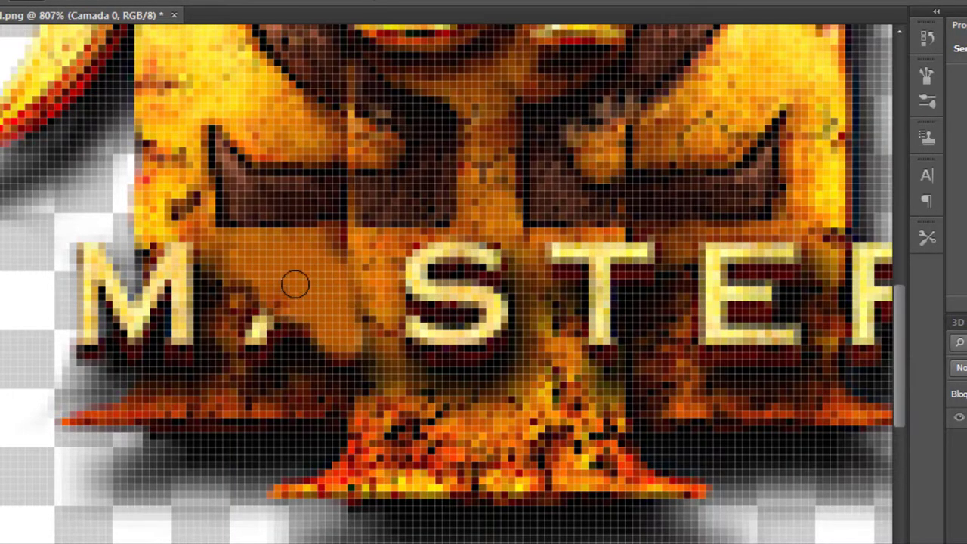
Cover the remaining part of the A in the subtitle and restore the rough plate texture around it
{"action": "scroll", "coordinate": [322, 261], "scroll_direction": "down", "scroll_amount": 4}
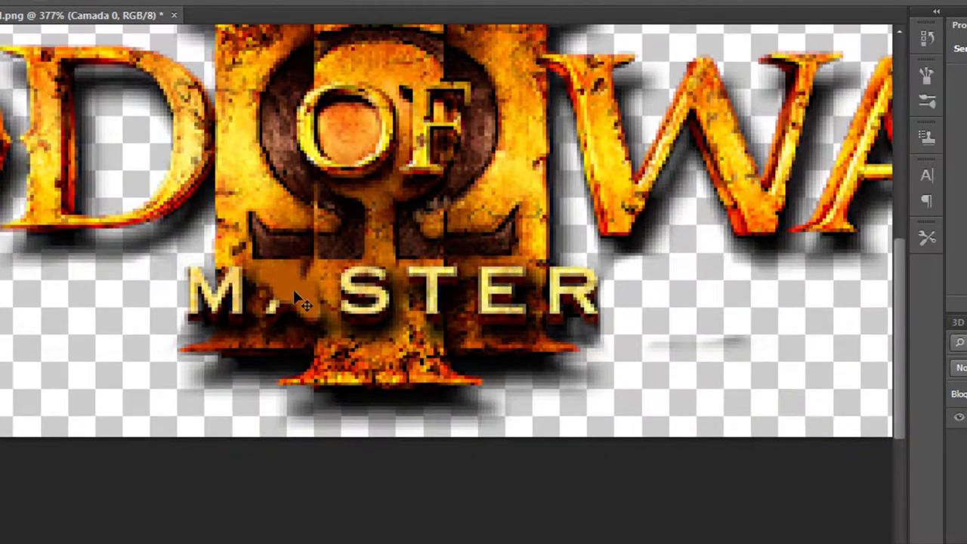
{"action": "scroll", "coordinate": [293, 290], "scroll_direction": "up", "scroll_amount": 3}
{"action": "scroll", "coordinate": [283, 272], "scroll_direction": "down", "scroll_amount": 2}
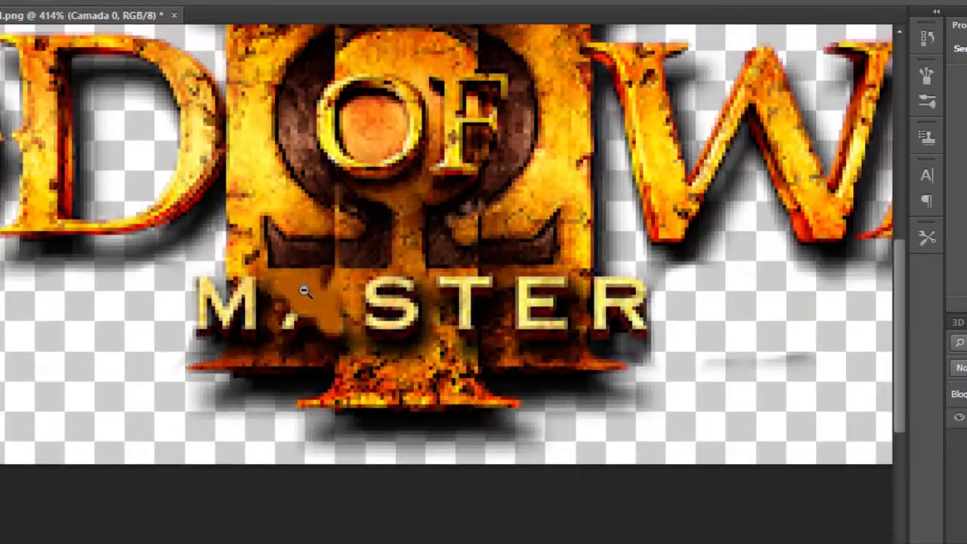
{"action": "scroll", "coordinate": [262, 299], "scroll_direction": "up", "scroll_amount": 2}
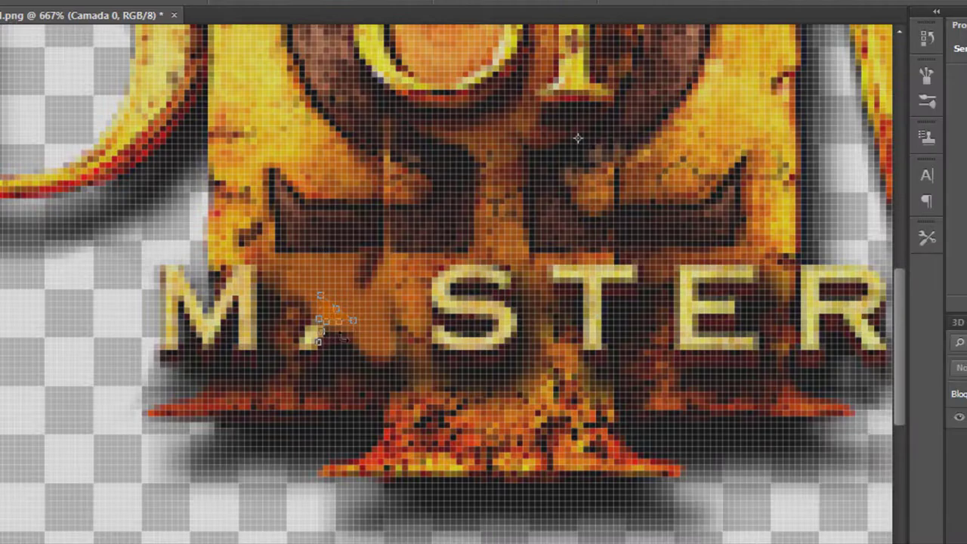
{"action": "scroll", "coordinate": [283, 310], "scroll_direction": "up", "scroll_amount": 2}
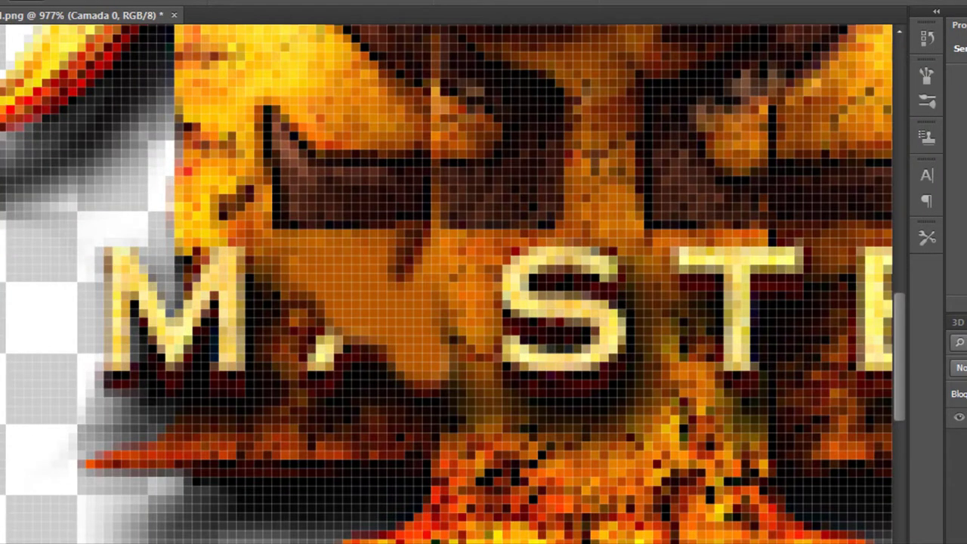
{"action": "scroll", "coordinate": [426, 359], "scroll_direction": "down", "scroll_amount": 4}
{"action": "scroll", "coordinate": [381, 293], "scroll_direction": "up", "scroll_amount": 1}
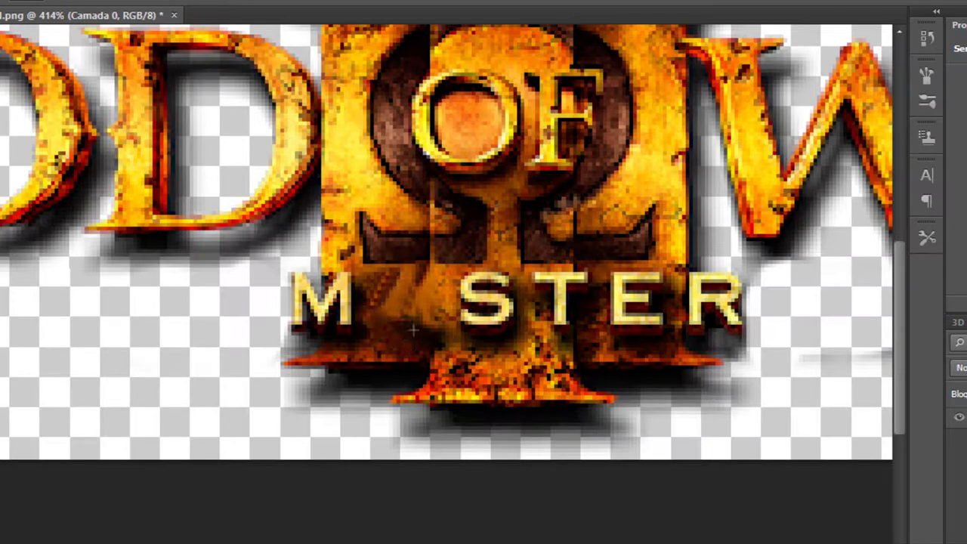
Remove the M from the plate and erase the subtitle's trailing letters that lie outside the plate's edge
{"action": "scroll", "coordinate": [408, 285], "scroll_direction": "down", "scroll_amount": 3}
{"action": "scroll", "coordinate": [371, 325], "scroll_direction": "up", "scroll_amount": 3}
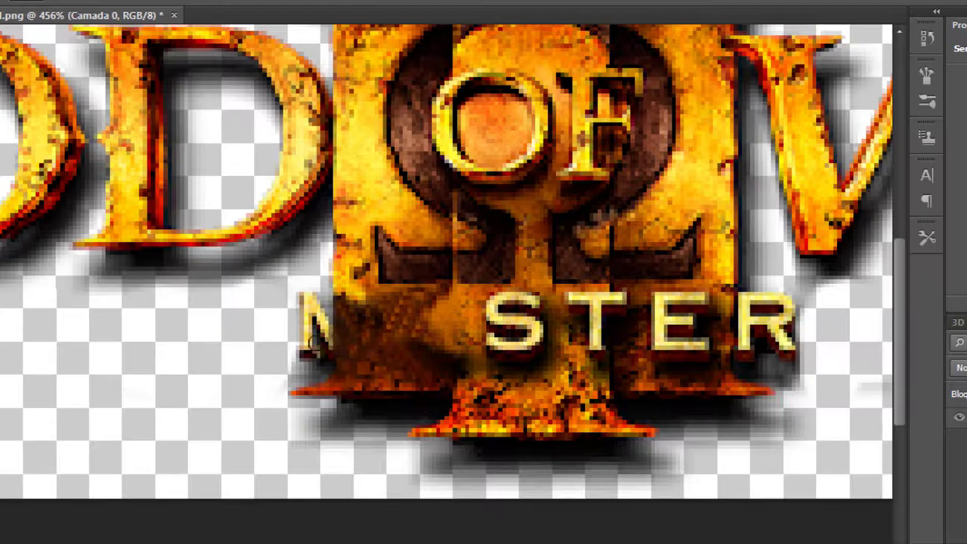
{"action": "scroll", "coordinate": [322, 324], "scroll_direction": "up", "scroll_amount": 3}
{"action": "scroll", "coordinate": [339, 426], "scroll_direction": "down", "scroll_amount": 4}
{"action": "scroll", "coordinate": [597, 265], "scroll_direction": "up", "scroll_amount": 3}
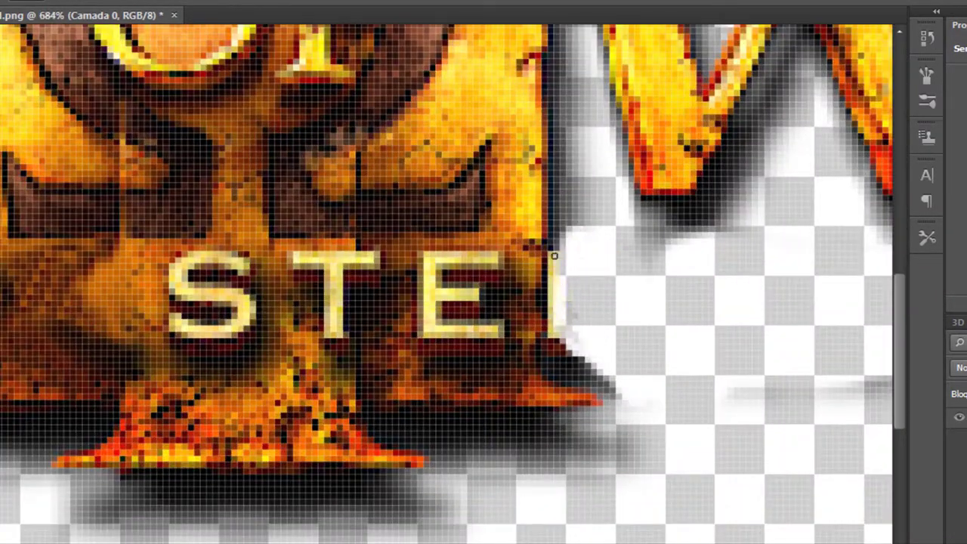
{"action": "scroll", "coordinate": [572, 233], "scroll_direction": "down", "scroll_amount": 3}
Rebuild the plate's dark edge over the leftover R and cover the S, T and E with plate texture
{"action": "left_click", "coordinate": [689, 216]}
{"action": "scroll", "coordinate": [499, 408], "scroll_direction": "up", "scroll_amount": 4}
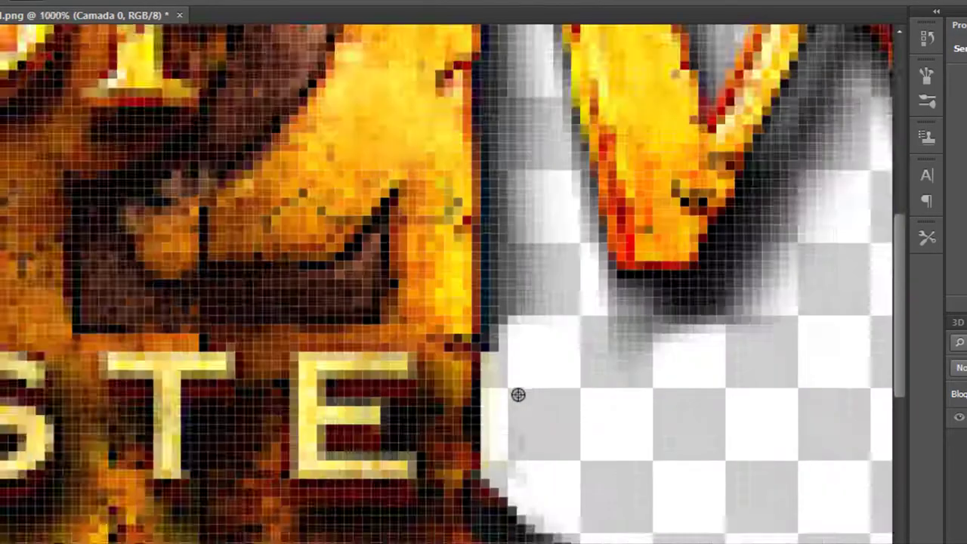
{"action": "left_click_drag", "start_coordinate": [493, 430], "coordinate": [495, 333]}
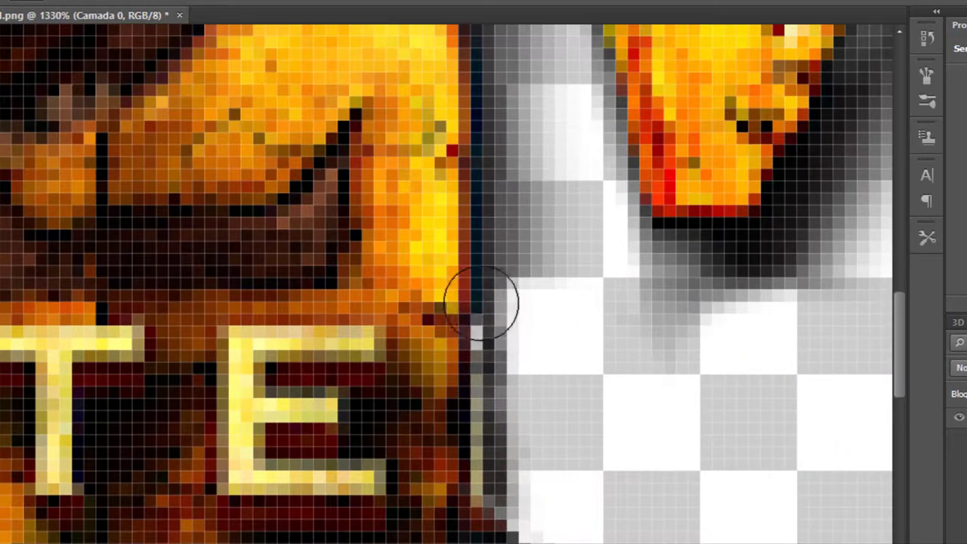
{"action": "scroll", "coordinate": [480, 444], "scroll_direction": "down", "scroll_amount": 5}
{"action": "scroll", "coordinate": [502, 374], "scroll_direction": "up", "scroll_amount": 1}
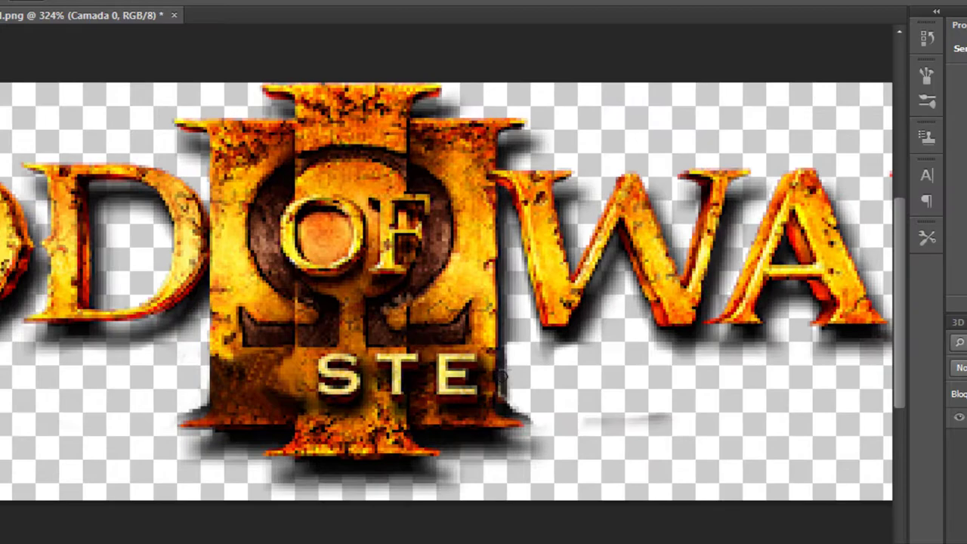
{"action": "scroll", "coordinate": [547, 421], "scroll_direction": "up", "scroll_amount": 2}
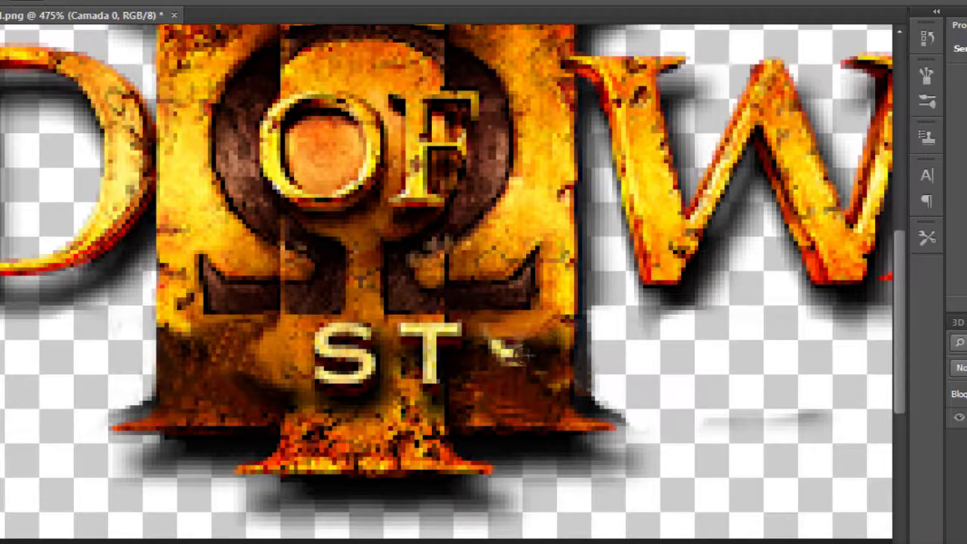
{"action": "scroll", "coordinate": [507, 347], "scroll_direction": "up", "scroll_amount": 1}
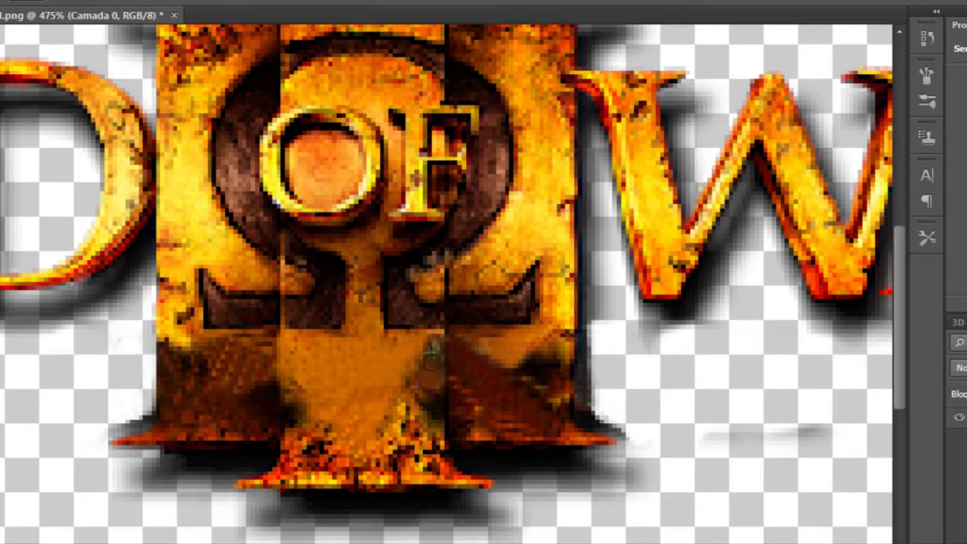
Save the cleaned God of War title as a separate file
{"action": "scroll", "coordinate": [431, 351], "scroll_direction": "down", "scroll_amount": 5}
{"action": "left_click", "coordinate": [19, 0]}
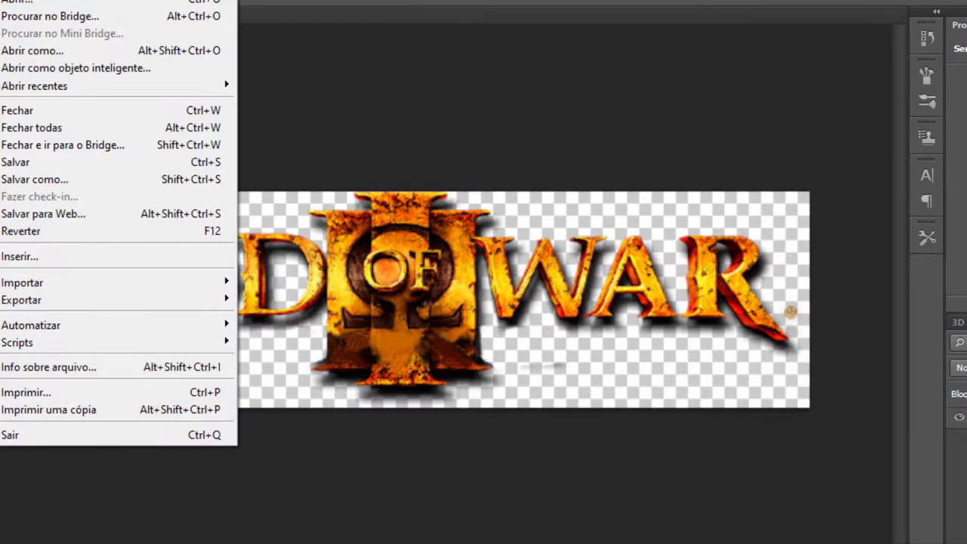
{"action": "key", "text": "shift+ctrl+s"}
{"action": "key", "text": "Return"}
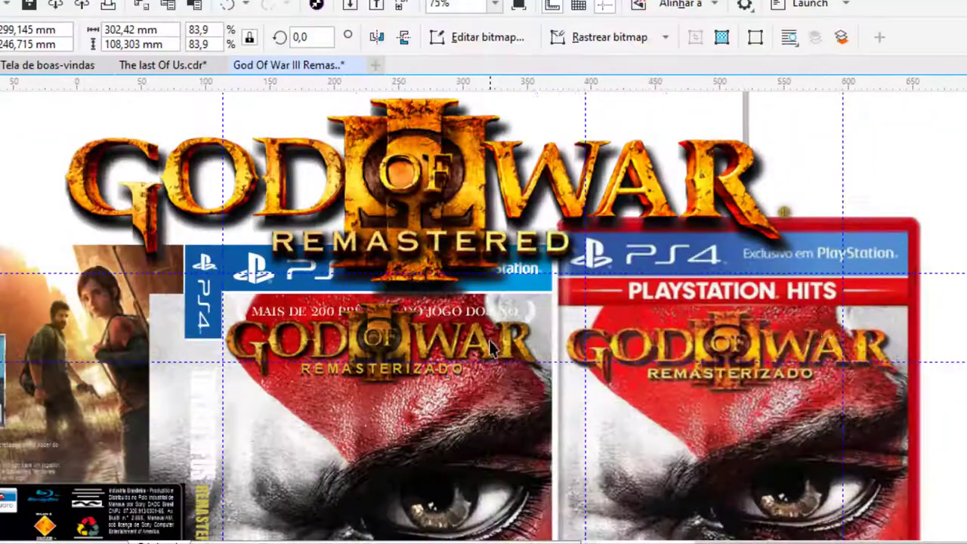
Switch to CorelDRAW, bring in the cleaned title and fit it on the front cover at about 124.6 by 33.9 mm
{"action": "scroll", "coordinate": [491, 349], "scroll_direction": "down", "scroll_amount": 5}
{"action": "scroll", "coordinate": [665, 378], "scroll_direction": "up", "scroll_amount": 5}
{"action": "right_click", "coordinate": [665, 378]}
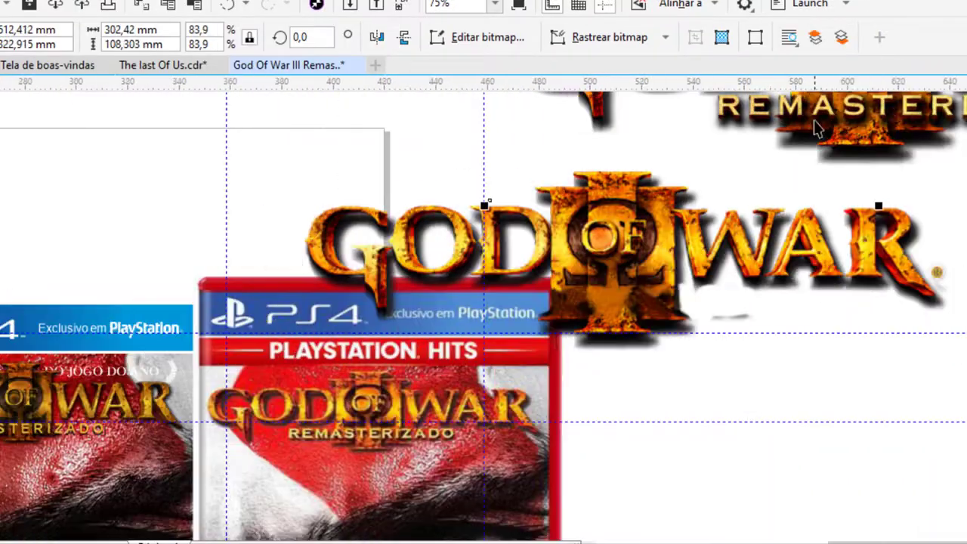
{"action": "scroll", "coordinate": [816, 128], "scroll_direction": "down", "scroll_amount": 2}
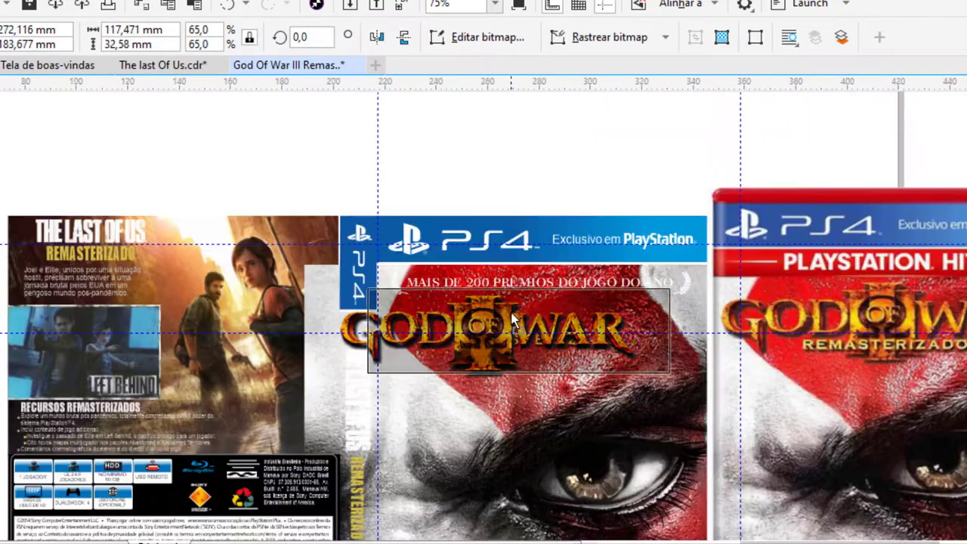
{"action": "left_click_drag", "start_coordinate": [480, 326], "coordinate": [501, 330]}
{"action": "left_click_drag", "start_coordinate": [698, 331], "coordinate": [707, 330]}
{"action": "scroll", "coordinate": [529, 332], "scroll_direction": "up", "scroll_amount": 2}
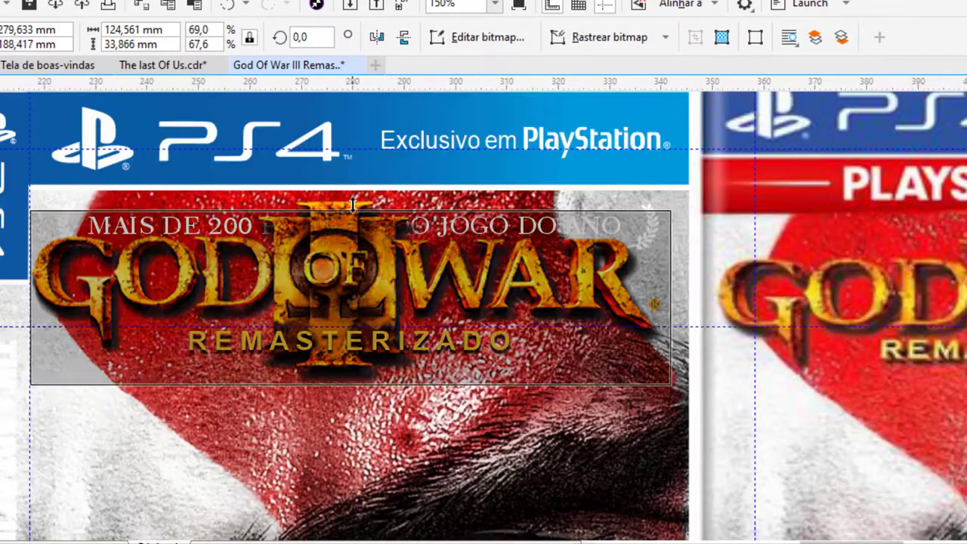
Edit the title bitmap to remove the small registered mark after WAR, and finish the bitmap editing
{"action": "scroll", "coordinate": [337, 199], "scroll_direction": "up", "scroll_amount": 1}
{"action": "scroll", "coordinate": [337, 199], "scroll_direction": "down", "scroll_amount": 1}
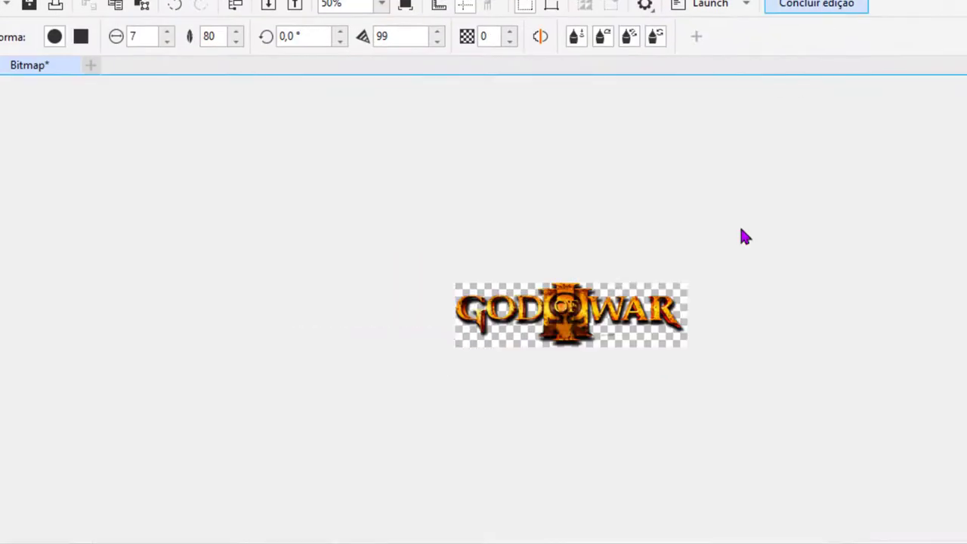
{"action": "left_click", "coordinate": [805, 5]}
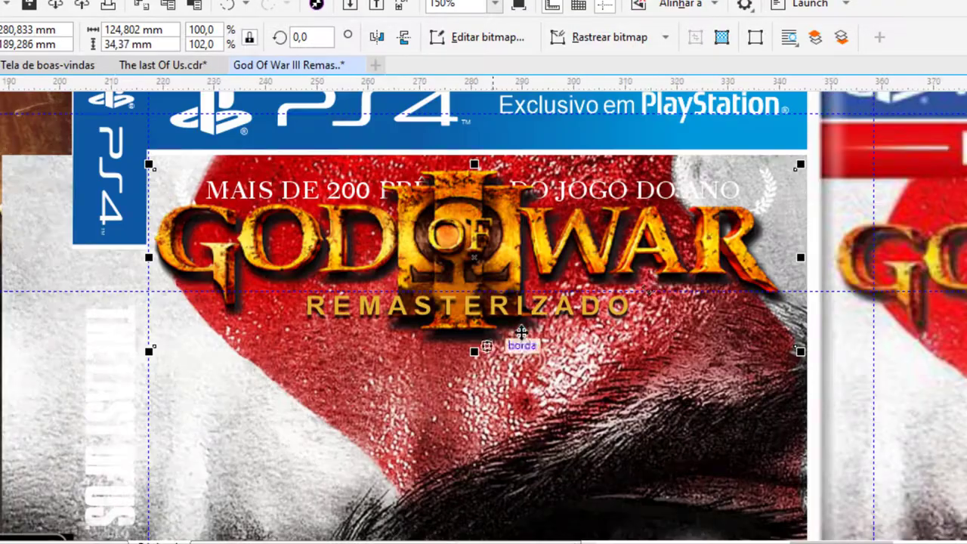
{"action": "scroll", "coordinate": [476, 348], "scroll_direction": "down", "scroll_amount": 1}
Narrow the front cover's face image to about 153 mm and delete the awards line with its laurels behind the title
{"action": "key", "text": "Escape"}
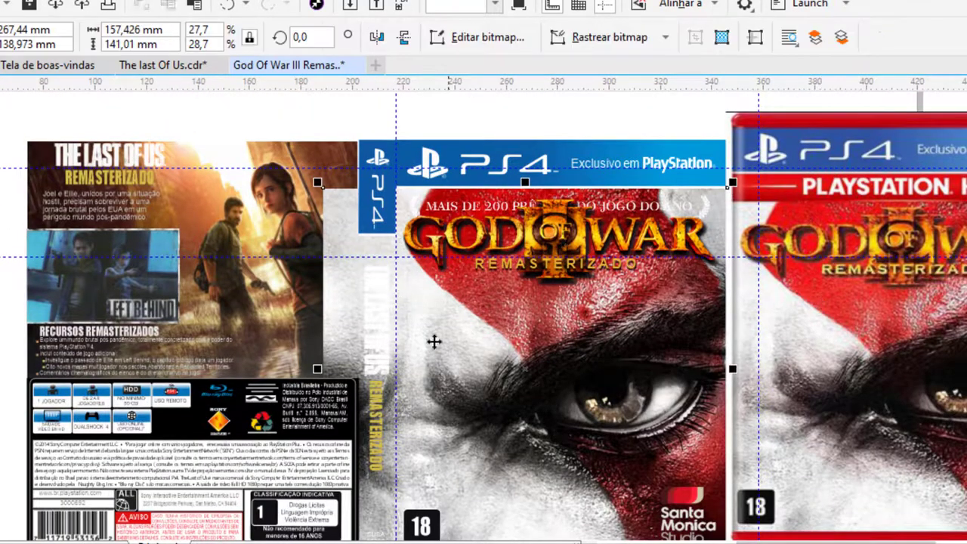
{"action": "left_click", "coordinate": [464, 329]}
{"action": "scroll", "coordinate": [428, 236], "scroll_direction": "down", "scroll_amount": 1}
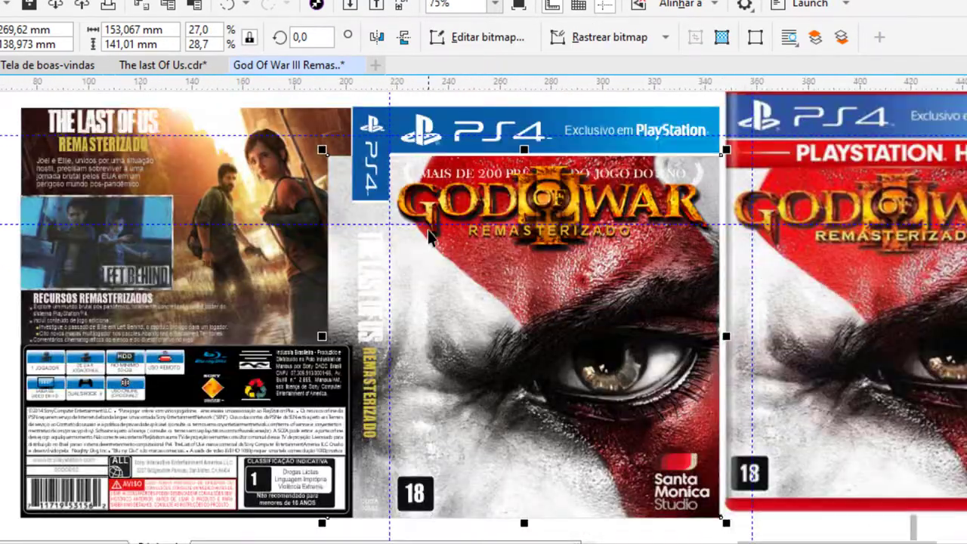
{"action": "scroll", "coordinate": [625, 221], "scroll_direction": "up", "scroll_amount": 4}
{"action": "key", "text": "Delete"}
{"action": "scroll", "coordinate": [840, 272], "scroll_direction": "down", "scroll_amount": 2}
{"action": "key", "text": "ctrl+z"}
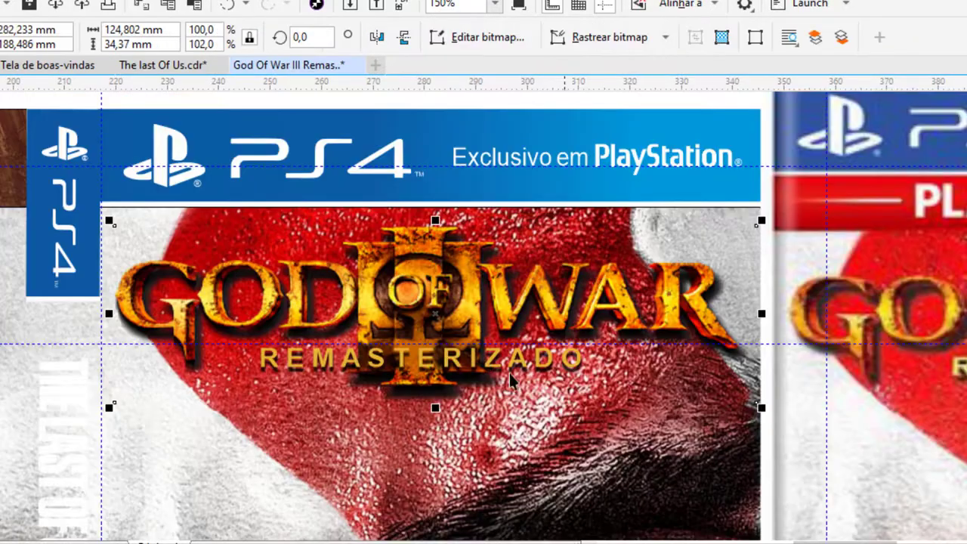
Recolour the REMASTERIZADO text with a colour sampled from the title and widen it to about 63 mm
{"action": "scroll", "coordinate": [346, 306], "scroll_direction": "up", "scroll_amount": 2}
{"action": "left_click", "coordinate": [346, 306]}
{"action": "scroll", "coordinate": [346, 306], "scroll_direction": "down", "scroll_amount": 4}
{"action": "scroll", "coordinate": [345, 393], "scroll_direction": "up", "scroll_amount": 2}
{"action": "scroll", "coordinate": [378, 249], "scroll_direction": "down", "scroll_amount": 1}
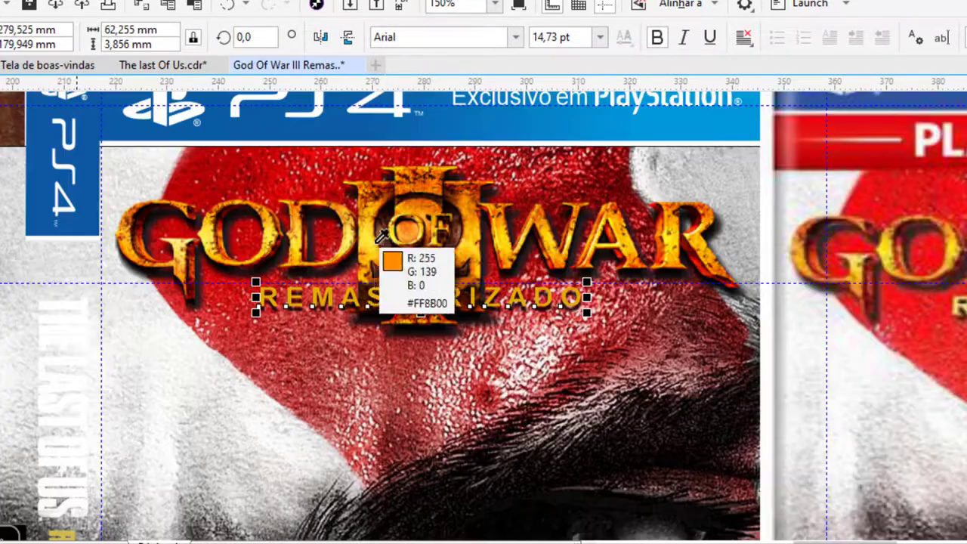
{"action": "scroll", "coordinate": [209, 508], "scroll_direction": "down", "scroll_amount": 1}
{"action": "scroll", "coordinate": [469, 340], "scroll_direction": "down", "scroll_amount": 2}
{"action": "scroll", "coordinate": [582, 308], "scroll_direction": "up", "scroll_amount": 2}
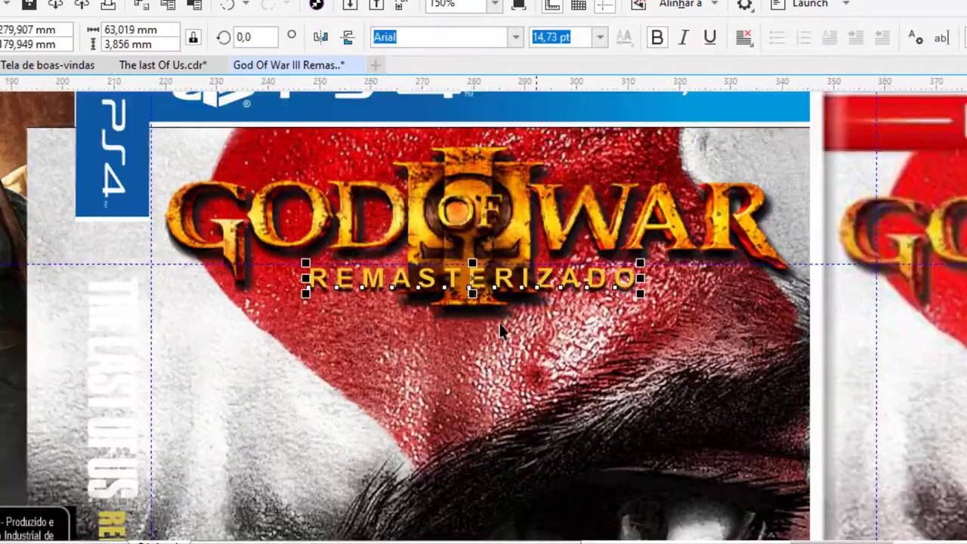
{"action": "key", "text": "Escape"}
{"action": "scroll", "coordinate": [484, 305], "scroll_direction": "down", "scroll_amount": 2}
Adjust the front cover's face image to about 154.7 mm wide
{"action": "left_click", "coordinate": [508, 266]}
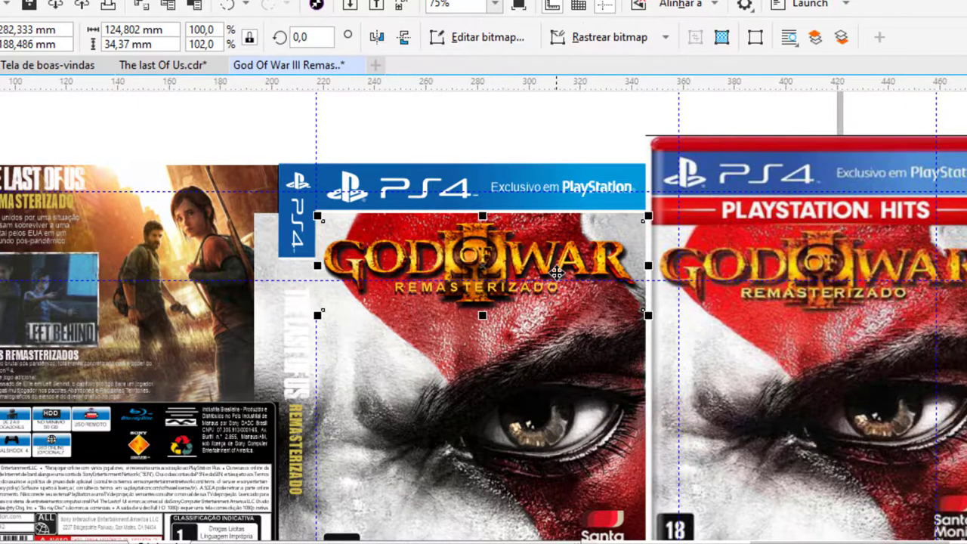
{"action": "scroll", "coordinate": [491, 378], "scroll_direction": "down", "scroll_amount": 2}
{"action": "scroll", "coordinate": [490, 423], "scroll_direction": "up", "scroll_amount": 1}
{"action": "left_click", "coordinate": [490, 422]}
{"action": "left_click_drag", "start_coordinate": [501, 426], "coordinate": [302, 317]}
{"action": "left_click", "coordinate": [353, 237]}
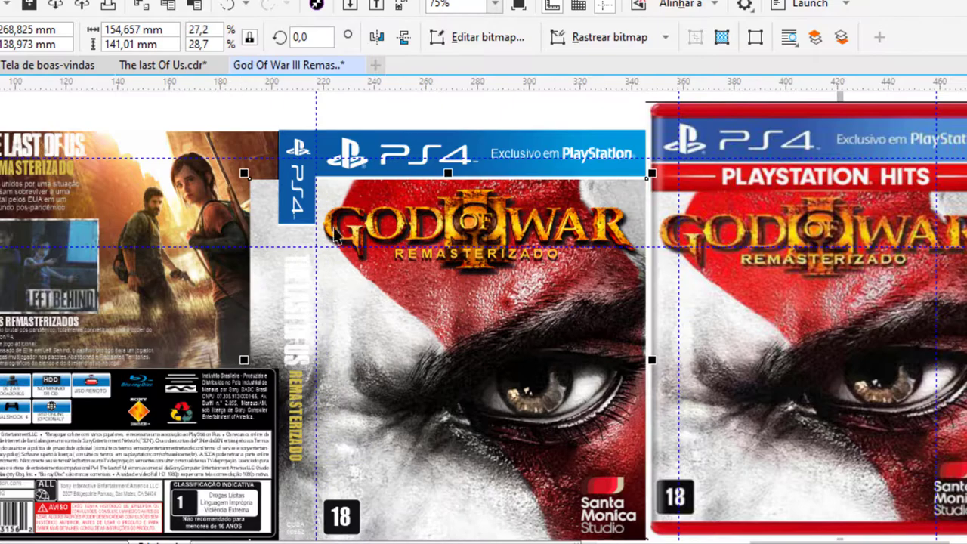
{"action": "key", "text": "Escape"}
Switch to the browser and copy the Tudo Capas 04 God of War 3 Remastered full cover from the image results
{"action": "scroll", "coordinate": [537, 341], "scroll_direction": "down", "scroll_amount": 2}
{"action": "scroll", "coordinate": [587, 281], "scroll_direction": "up", "scroll_amount": 1}
{"action": "scroll", "coordinate": [640, 160], "scroll_direction": "down", "scroll_amount": 1}
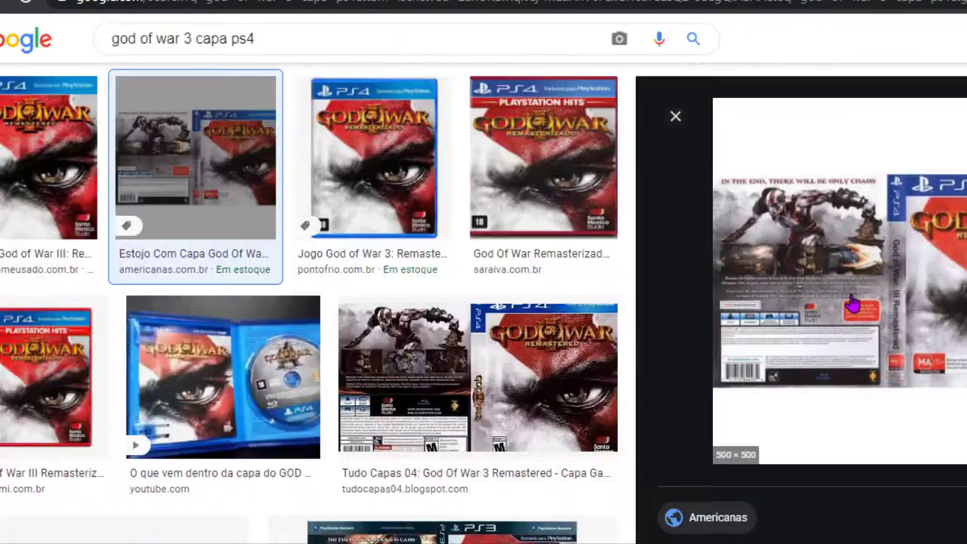
{"action": "left_click", "coordinate": [477, 374]}
{"action": "right_click", "coordinate": [929, 216]}
{"action": "key", "text": "Escape"}
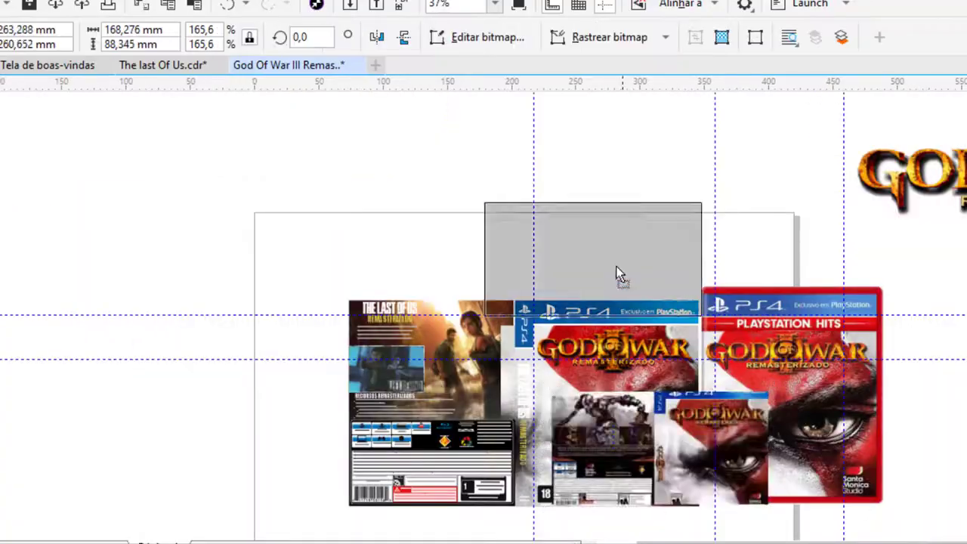
Place the copied God of War 3 Remastered full cover above the cover layout as a reference
{"action": "scroll", "coordinate": [575, 242], "scroll_direction": "down", "scroll_amount": 2}
{"action": "scroll", "coordinate": [470, 105], "scroll_direction": "up", "scroll_amount": 2}
{"action": "key", "text": "Escape"}
Apply a vertical gradient fill to the REMASTERIZADO text, with orange at both ends and golden yellow in the middle
{"action": "scroll", "coordinate": [682, 470], "scroll_direction": "up", "scroll_amount": 10}
{"action": "left_click", "coordinate": [454, 406]}
{"action": "key", "text": "g"}
{"action": "scroll", "coordinate": [458, 302], "scroll_direction": "down", "scroll_amount": 5}
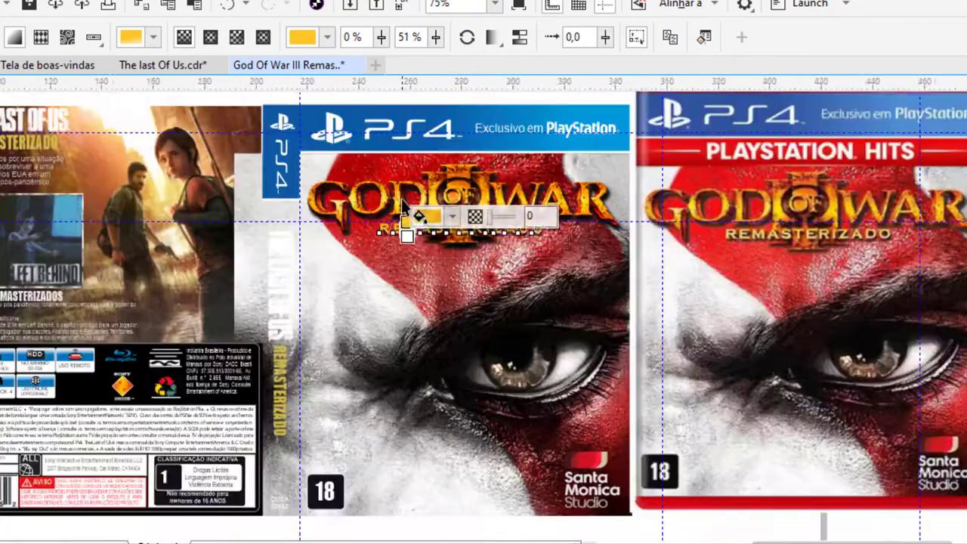
{"action": "scroll", "coordinate": [428, 205], "scroll_direction": "up", "scroll_amount": 3}
{"action": "left_click", "coordinate": [428, 205]}
{"action": "scroll", "coordinate": [503, 396], "scroll_direction": "up", "scroll_amount": 3}
{"action": "scroll", "coordinate": [546, 414], "scroll_direction": "down", "scroll_amount": 4}
{"action": "scroll", "coordinate": [546, 414], "scroll_direction": "up", "scroll_amount": 6}
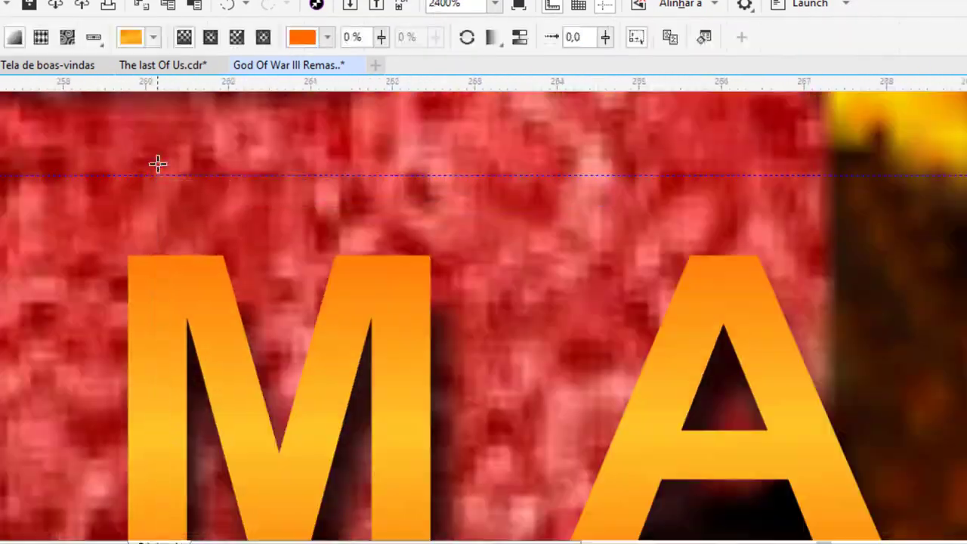
{"action": "scroll", "coordinate": [291, 273], "scroll_direction": "down", "scroll_amount": 5}
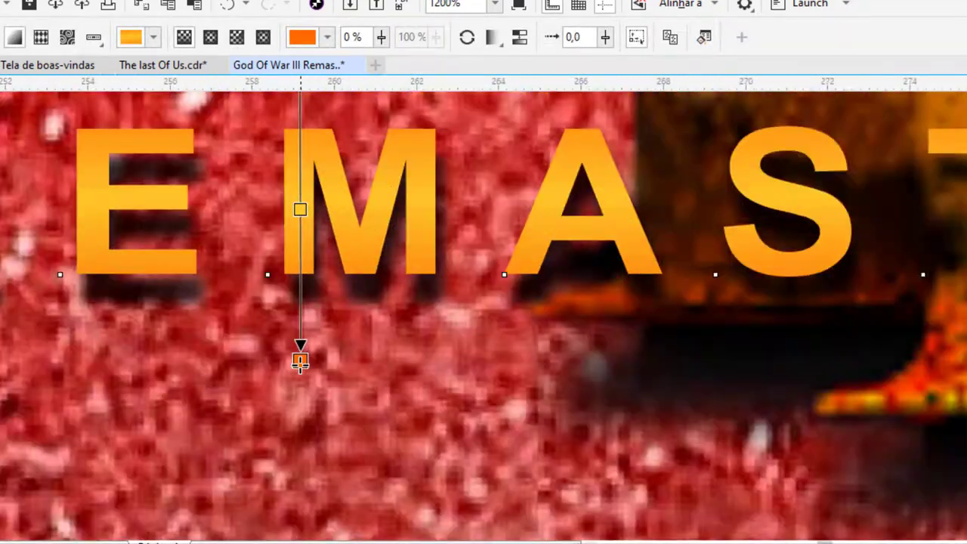
{"action": "scroll", "coordinate": [507, 277], "scroll_direction": "up", "scroll_amount": 1}
{"action": "key", "text": "space"}
Duplicate the title with its subtitle, rotate the copy to 270°, size it to about 16.2 by 58.8 mm and place it on the spine
{"action": "scroll", "coordinate": [743, 284], "scroll_direction": "down", "scroll_amount": 2}
{"action": "key", "text": "ctrl+d"}
{"action": "left_click_drag", "start_coordinate": [650, 377], "coordinate": [454, 397]}
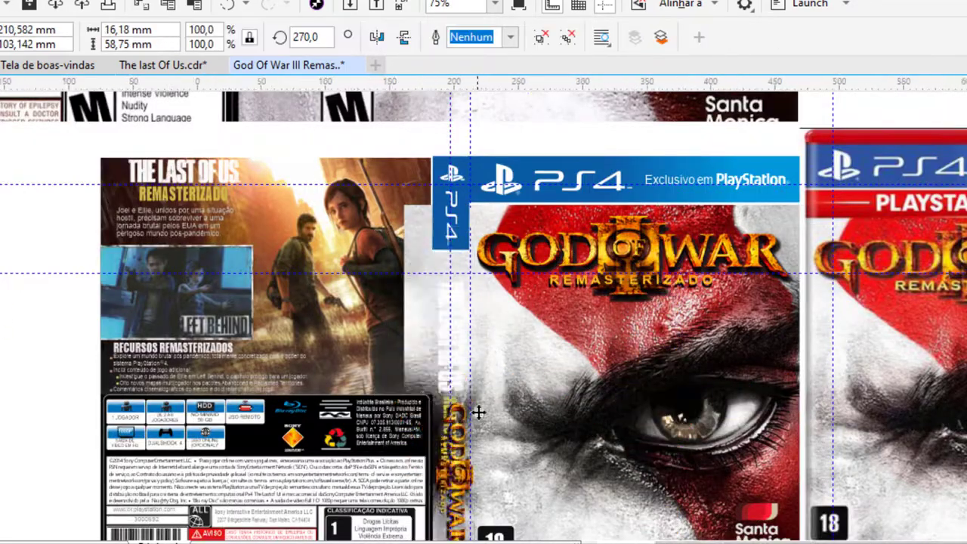
Reduce the spine's God of War title to about 11.9 by 43.2 mm and centre it across the spine
{"action": "scroll", "coordinate": [478, 407], "scroll_direction": "up", "scroll_amount": 1}
{"action": "scroll", "coordinate": [484, 332], "scroll_direction": "down", "scroll_amount": 1}
{"action": "scroll", "coordinate": [484, 295], "scroll_direction": "up", "scroll_amount": 1}
{"action": "scroll", "coordinate": [533, 240], "scroll_direction": "down", "scroll_amount": 1}
{"action": "scroll", "coordinate": [533, 241], "scroll_direction": "up", "scroll_amount": 2}
{"action": "scroll", "coordinate": [520, 253], "scroll_direction": "down", "scroll_amount": 2}
{"action": "left_click", "coordinate": [499, 190]}
{"action": "scroll", "coordinate": [577, 365], "scroll_direction": "up", "scroll_amount": 2}
{"action": "scroll", "coordinate": [577, 365], "scroll_direction": "down", "scroll_amount": 2}
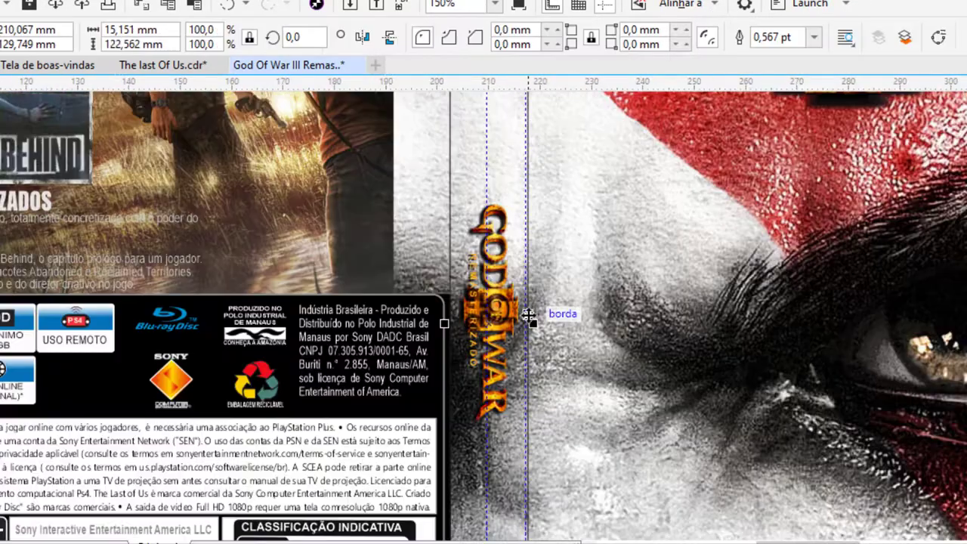
{"action": "scroll", "coordinate": [464, 184], "scroll_direction": "up", "scroll_amount": 3}
{"action": "scroll", "coordinate": [491, 303], "scroll_direction": "down", "scroll_amount": 1}
{"action": "scroll", "coordinate": [520, 441], "scroll_direction": "down", "scroll_amount": 2}
{"action": "key", "text": "Tab"}
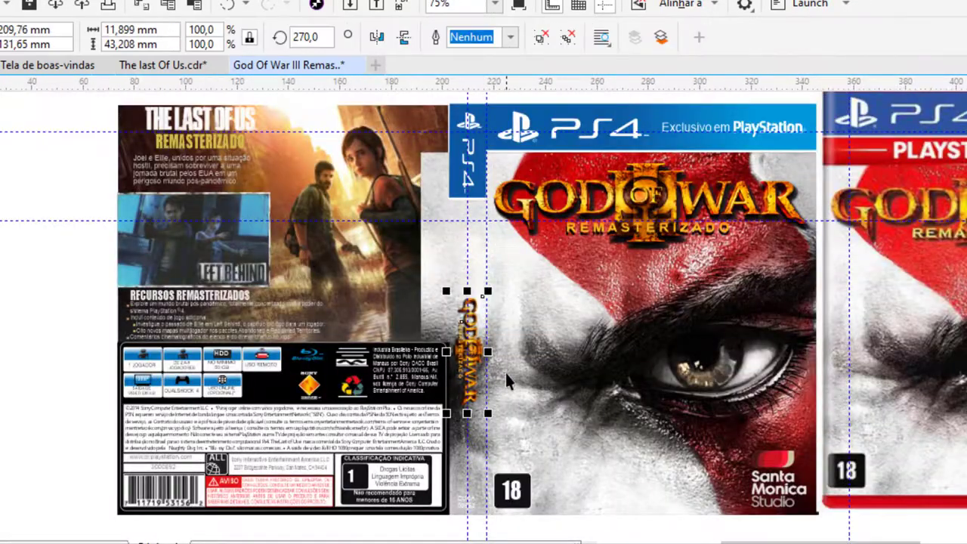
{"action": "left_click", "coordinate": [622, 330]}
{"action": "left_click", "coordinate": [475, 348]}
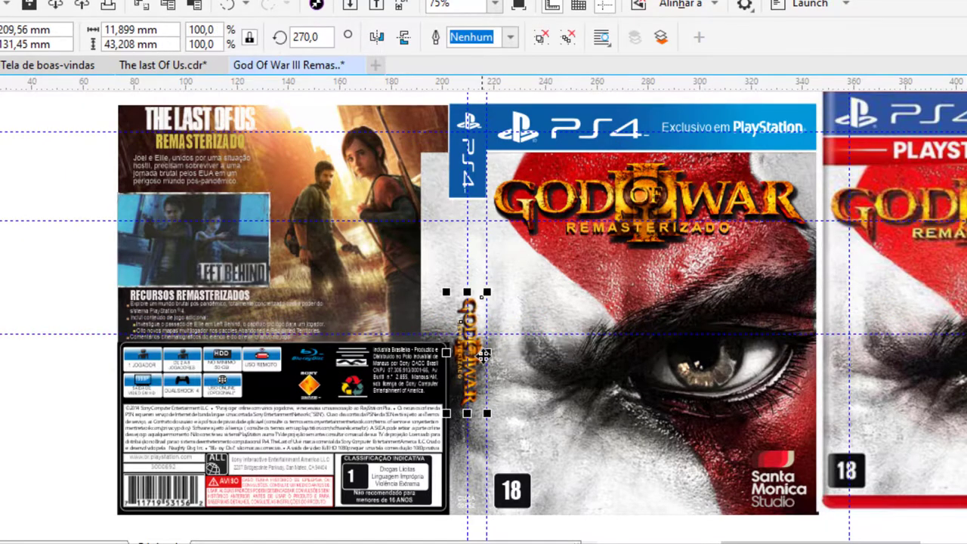
{"action": "scroll", "coordinate": [579, 350], "scroll_direction": "down", "scroll_amount": 2}
Switch to the browser and examine the spines of the Select Game and ewmix God of War III PS3 covers
{"action": "left_click", "coordinate": [296, 343]}
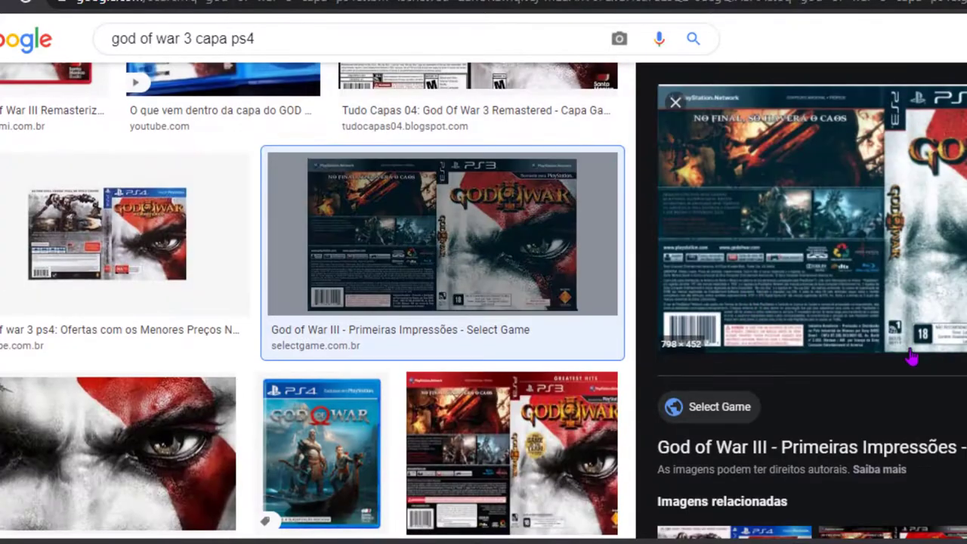
{"action": "left_click", "coordinate": [535, 309]}
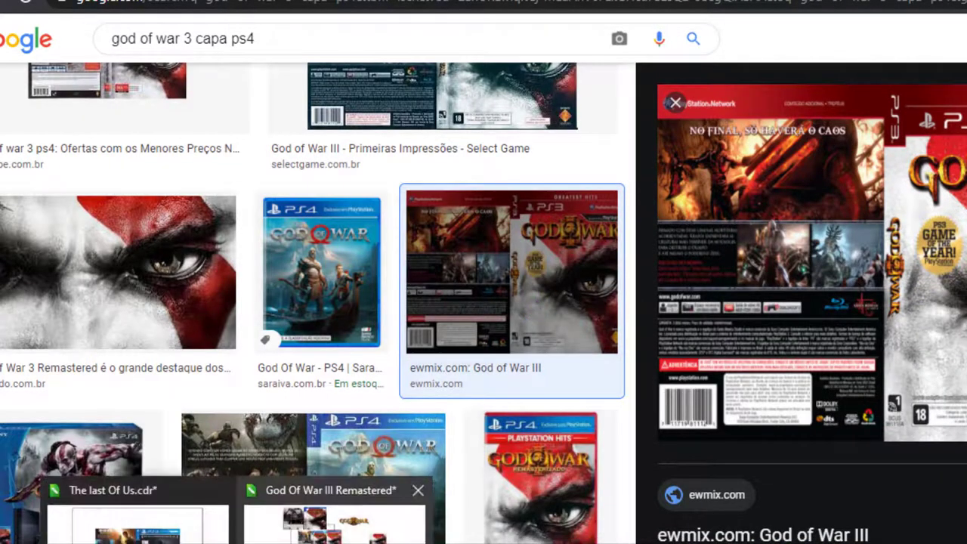
{"action": "left_click", "coordinate": [325, 521]}
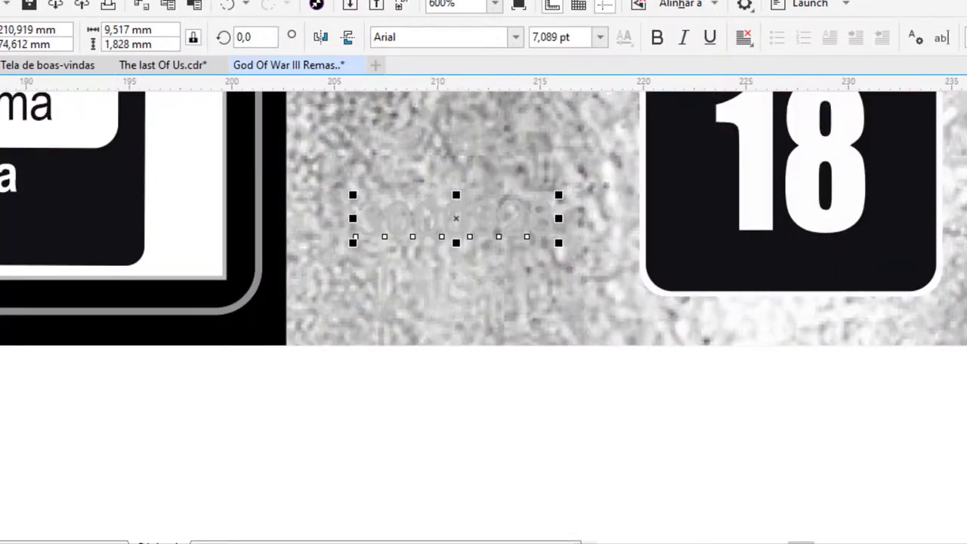
Position the small 7.089 pt Arial product code at the foot of the spine beside the 18 rating badge
{"action": "scroll", "coordinate": [659, 242], "scroll_direction": "down", "scroll_amount": 3}
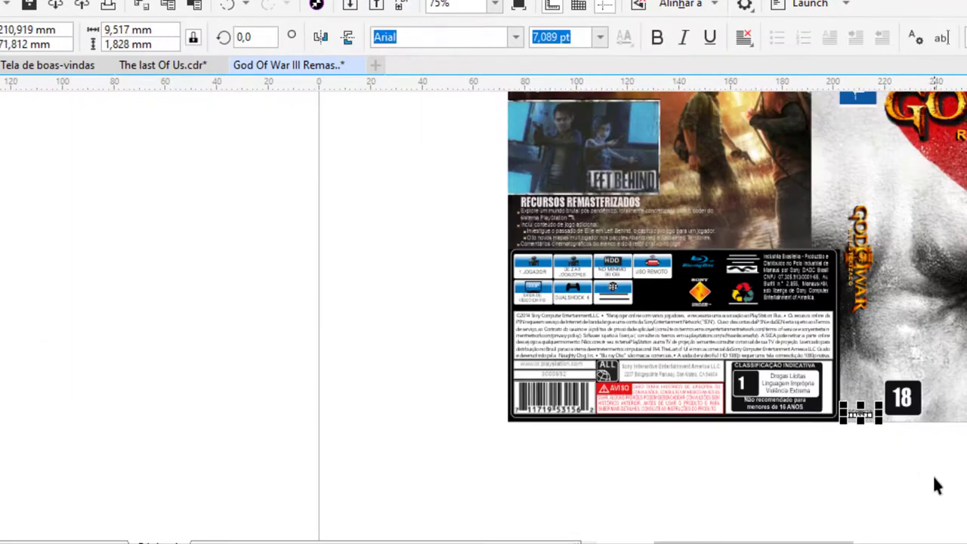
{"action": "left_click_drag", "start_coordinate": [936, 485], "coordinate": [631, 468]}
{"action": "scroll", "coordinate": [813, 448], "scroll_direction": "up", "scroll_amount": 2}
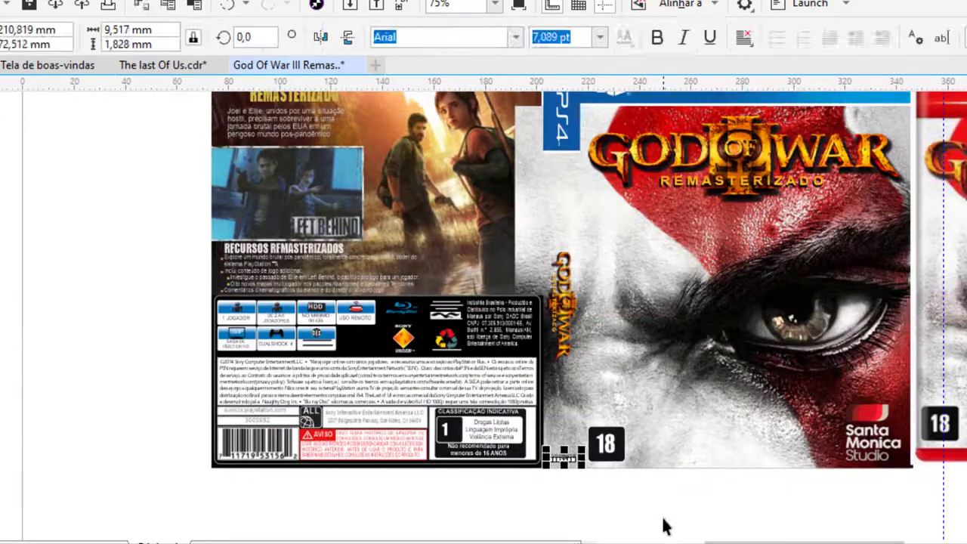
Try to crop a duplicate of the front-cover Kratos image to a narrow strip over the upper spine with Crop Bitmap
{"action": "left_click", "coordinate": [618, 295]}
{"action": "key", "text": "ctrl+v"}
{"action": "scroll", "coordinate": [686, 399], "scroll_direction": "down", "scroll_amount": 2}
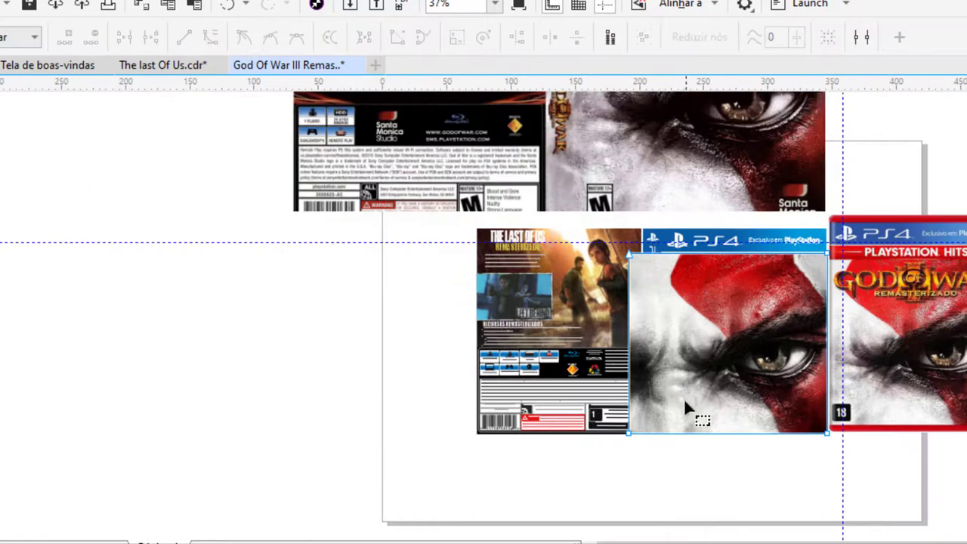
{"action": "scroll", "coordinate": [823, 396], "scroll_direction": "up", "scroll_amount": 2}
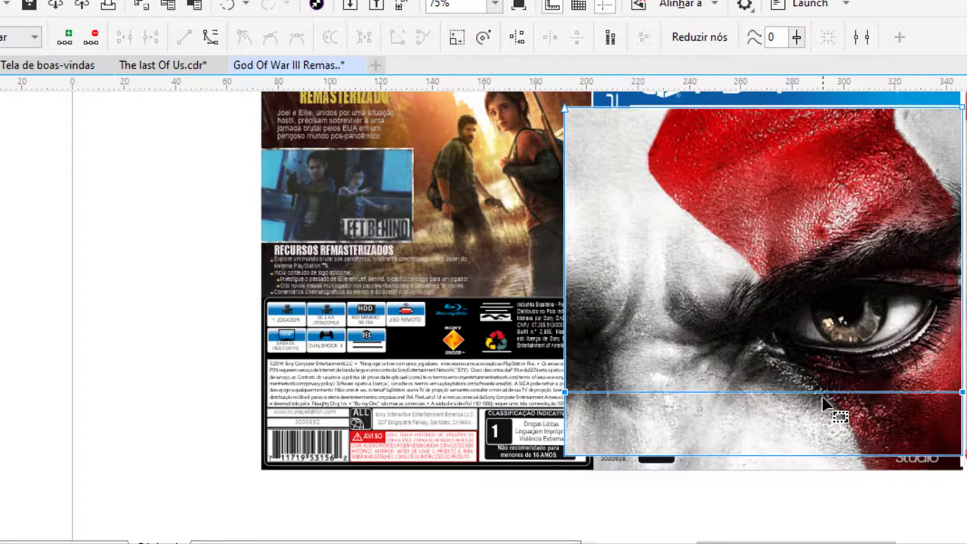
{"action": "scroll", "coordinate": [828, 234], "scroll_direction": "down", "scroll_amount": 2}
{"action": "scroll", "coordinate": [826, 226], "scroll_direction": "up", "scroll_amount": 2}
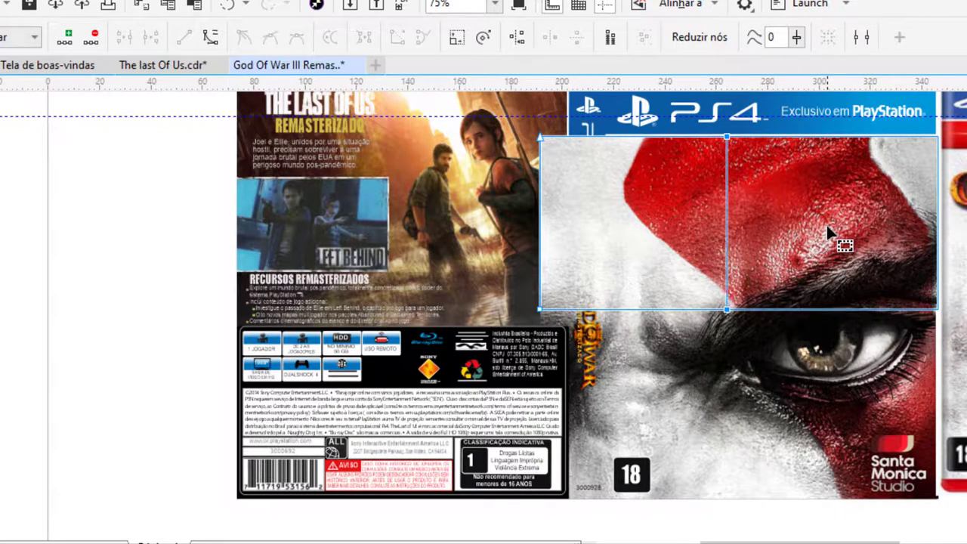
{"action": "right_click", "coordinate": [559, 186]}
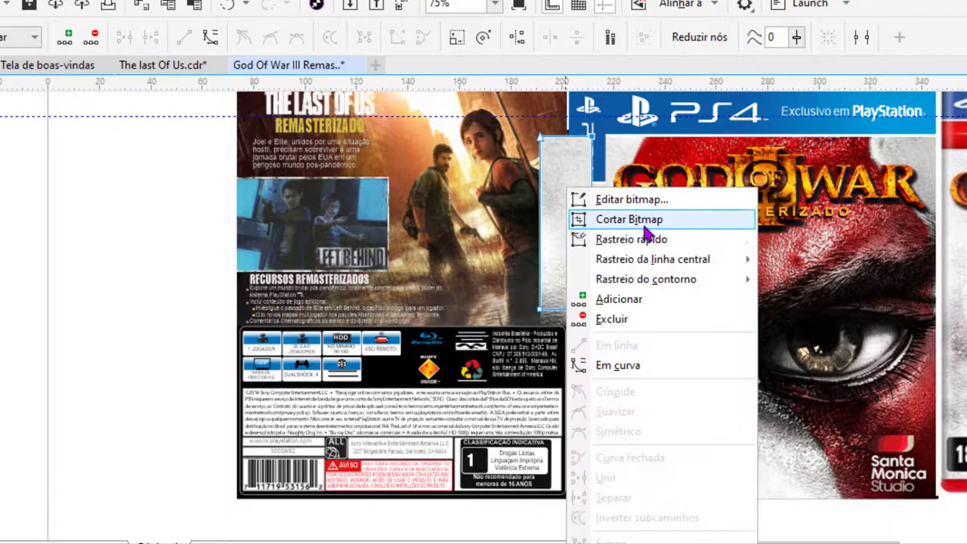
{"action": "left_click", "coordinate": [648, 218]}
{"action": "scroll", "coordinate": [609, 239], "scroll_direction": "up", "scroll_amount": 5}
{"action": "scroll", "coordinate": [426, 361], "scroll_direction": "down", "scroll_amount": 5}
{"action": "left_click_drag", "start_coordinate": [426, 347], "coordinate": [417, 346]}
{"action": "scroll", "coordinate": [416, 346], "scroll_direction": "down", "scroll_amount": 3}
{"action": "scroll", "coordinate": [415, 346], "scroll_direction": "up", "scroll_amount": 3}
{"action": "left_click_drag", "start_coordinate": [390, 438], "coordinate": [391, 543]}
{"action": "left_click_drag", "start_coordinate": [419, 419], "coordinate": [413, 420]}
{"action": "scroll", "coordinate": [469, 347], "scroll_direction": "down", "scroll_amount": 3}
{"action": "key", "text": "F10"}
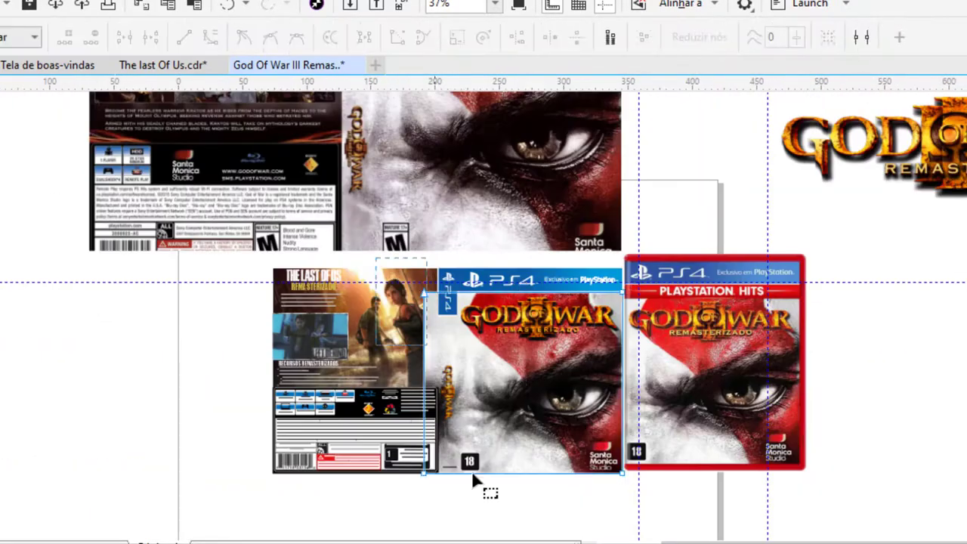
Crop a duplicate of the Kratos image to a full-height strip about 22.1 by 141.1 mm covering the spine
{"action": "key", "text": "space"}
{"action": "scroll", "coordinate": [507, 399], "scroll_direction": "up", "scroll_amount": 3}
{"action": "key", "text": "space"}
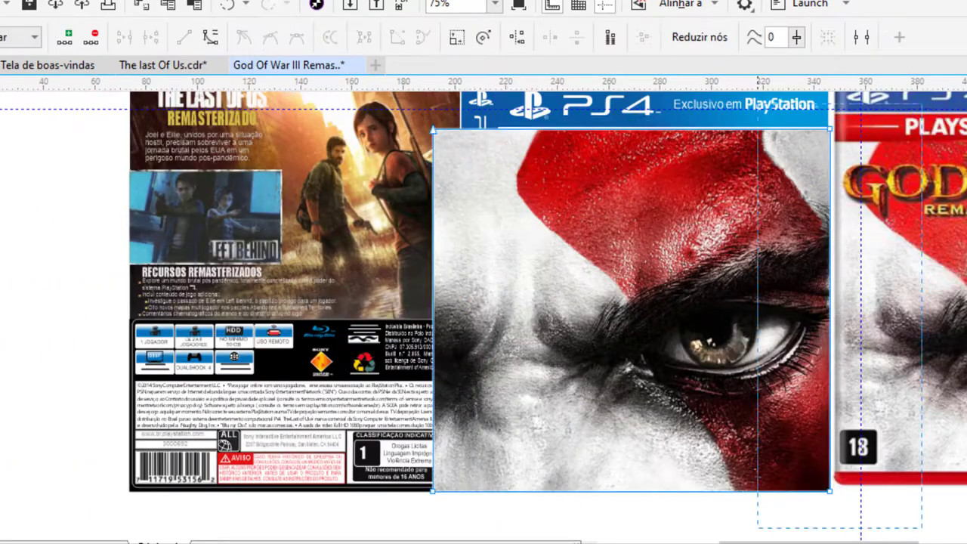
{"action": "scroll", "coordinate": [814, 361], "scroll_direction": "down", "scroll_amount": 1}
{"action": "key", "text": "Left"}
{"action": "key", "text": "Left"}
{"action": "key", "text": "Left"}
{"action": "key", "text": "Left"}
{"action": "key", "text": "Left"}
{"action": "key", "text": "Left"}
{"action": "key", "text": "Left"}
{"action": "key", "text": "Left"}
{"action": "key", "text": "Left"}
{"action": "key", "text": "Left"}
{"action": "key", "text": "Left"}
{"action": "key", "text": "Left"}
{"action": "key", "text": "Left"}
{"action": "key", "text": "Left"}
{"action": "key", "text": "Left"}
{"action": "key", "text": "Left"}
{"action": "key", "text": "Left"}
{"action": "key", "text": "Left"}
{"action": "key", "text": "Left"}
{"action": "key", "text": "Left"}
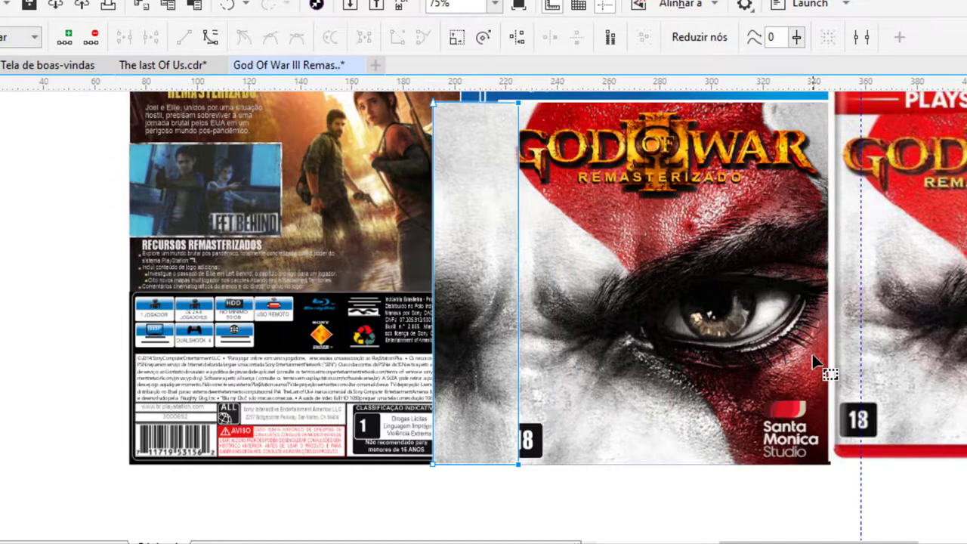
{"action": "scroll", "coordinate": [447, 472], "scroll_direction": "up", "scroll_amount": 2}
{"action": "key", "text": "space"}
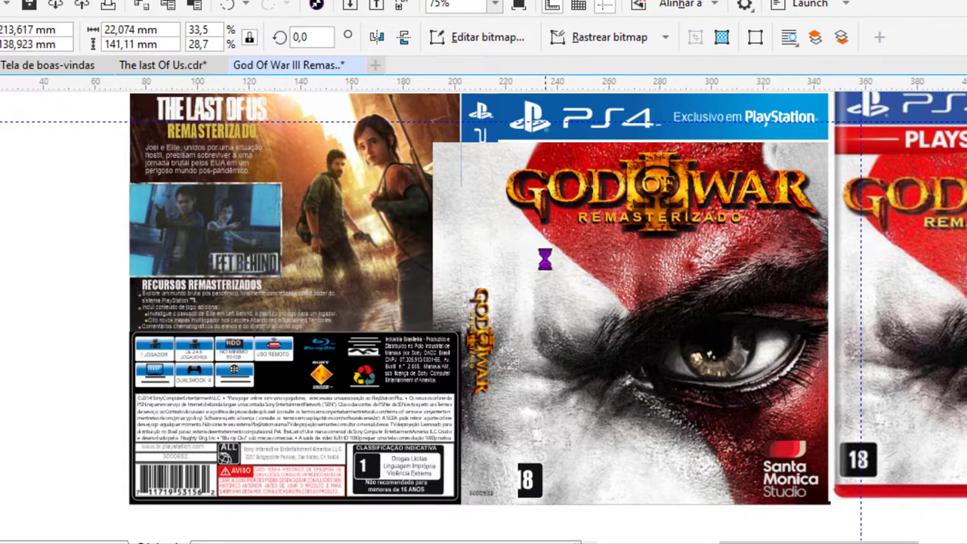
Trim the front Kratos image flush with the spine's outer edge and nudge the spine strip against the back cover
{"action": "scroll", "coordinate": [525, 318], "scroll_direction": "down", "scroll_amount": 3}
{"action": "scroll", "coordinate": [658, 184], "scroll_direction": "up", "scroll_amount": 3}
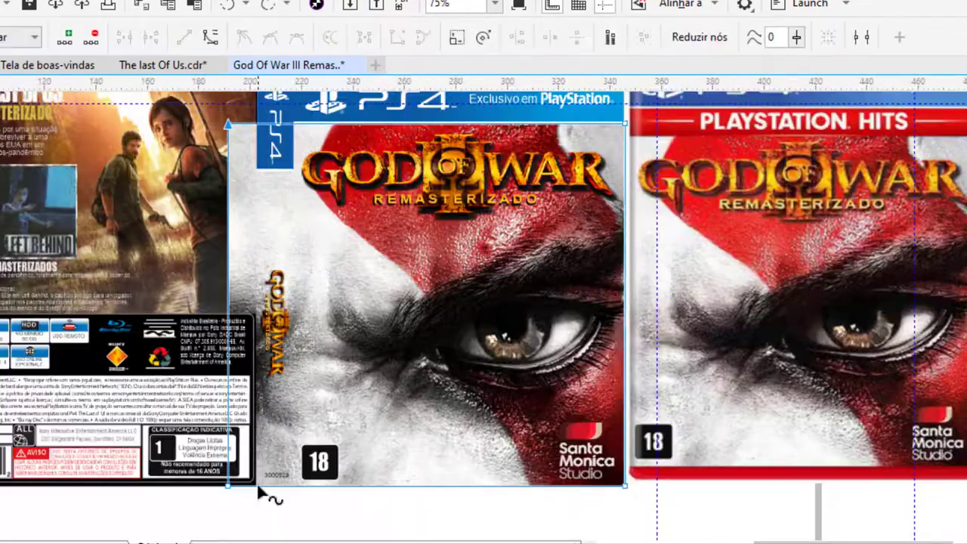
{"action": "scroll", "coordinate": [264, 499], "scroll_direction": "down", "scroll_amount": 2}
{"action": "key", "text": "space"}
{"action": "scroll", "coordinate": [391, 332], "scroll_direction": "down", "scroll_amount": 1}
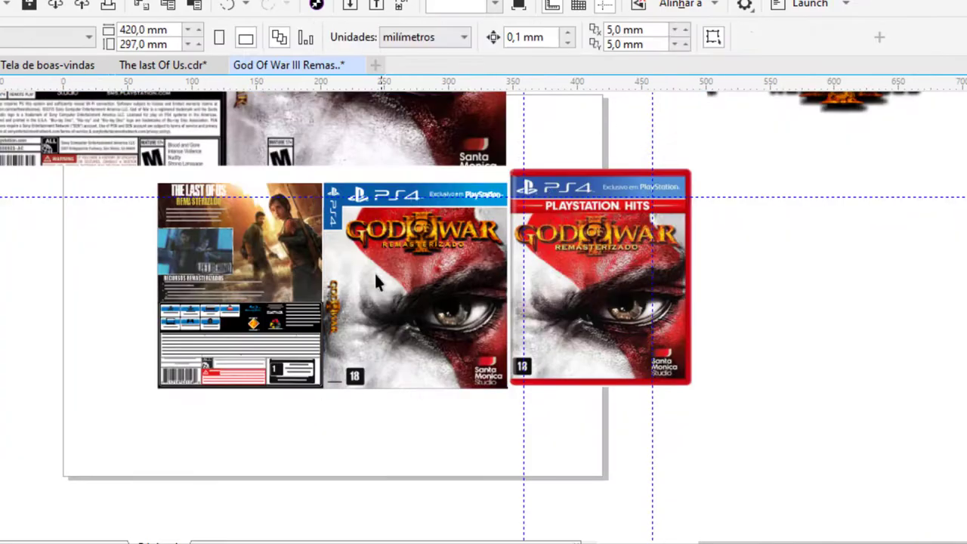
{"action": "scroll", "coordinate": [292, 276], "scroll_direction": "up", "scroll_amount": 4}
{"action": "scroll", "coordinate": [293, 274], "scroll_direction": "up", "scroll_amount": 3}
{"action": "scroll", "coordinate": [318, 217], "scroll_direction": "down", "scroll_amount": 1}
{"action": "scroll", "coordinate": [324, 201], "scroll_direction": "up", "scroll_amount": 3}
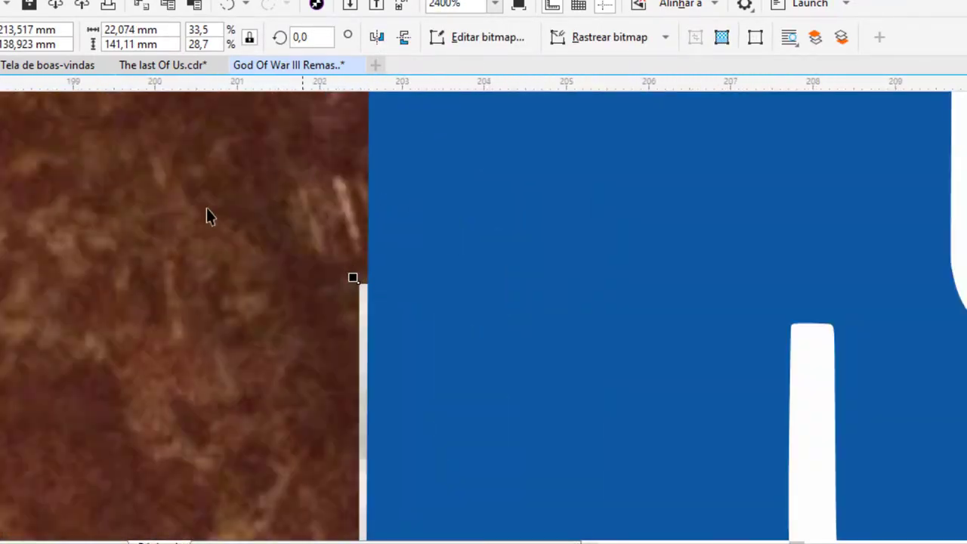
{"action": "scroll", "coordinate": [201, 255], "scroll_direction": "down", "scroll_amount": 6}
{"action": "scroll", "coordinate": [388, 367], "scroll_direction": "up", "scroll_amount": 3}
{"action": "scroll", "coordinate": [387, 367], "scroll_direction": "down", "scroll_amount": 4}
Move the PlayStation Hits reference cover off the page, away from the cover layout
{"action": "left_click_drag", "start_coordinate": [733, 355], "coordinate": [952, 319]}
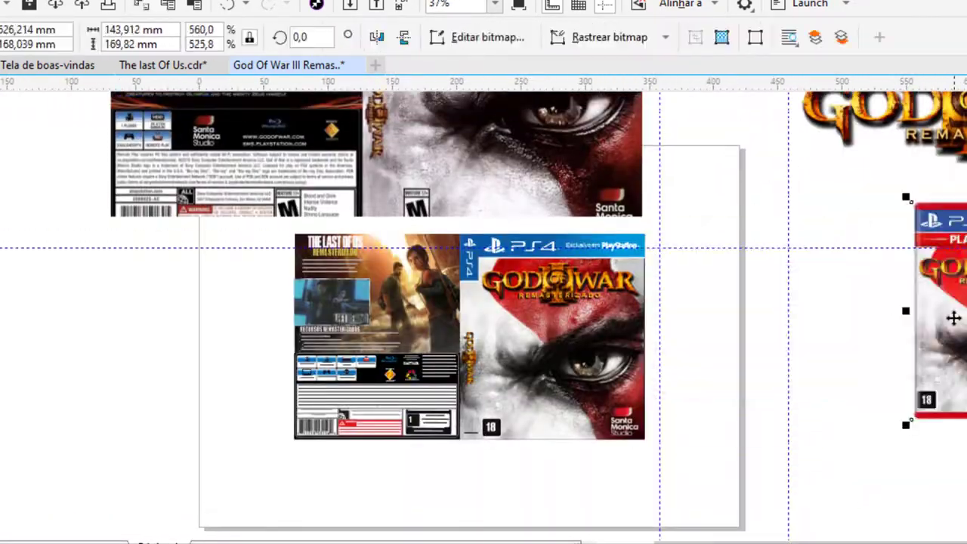
{"action": "scroll", "coordinate": [665, 359], "scroll_direction": "up", "scroll_amount": 3}
{"action": "scroll", "coordinate": [665, 359], "scroll_direction": "down", "scroll_amount": 6}
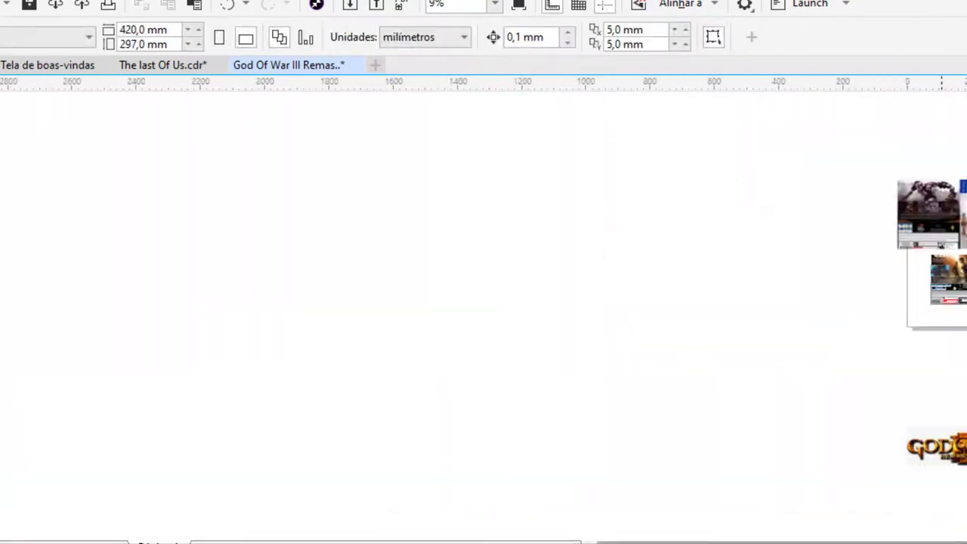
{"action": "scroll", "coordinate": [893, 179], "scroll_direction": "up", "scroll_amount": 3}
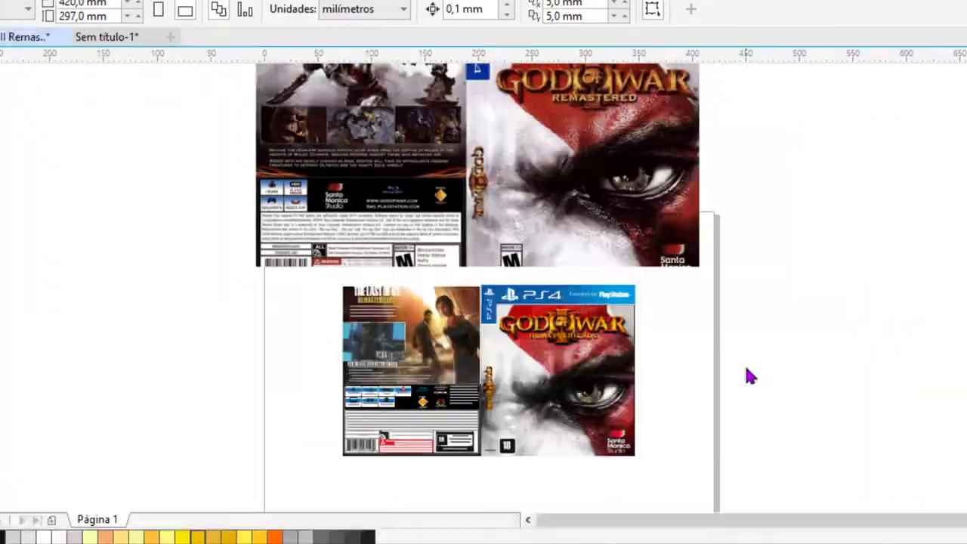
Place the God of War 3 Remastered reference cover beside the back cover's feature badges for comparison
{"action": "scroll", "coordinate": [484, 181], "scroll_direction": "up", "scroll_amount": 2}
{"action": "scroll", "coordinate": [483, 182], "scroll_direction": "up", "scroll_amount": 3}
{"action": "scroll", "coordinate": [324, 282], "scroll_direction": "down", "scroll_amount": 2}
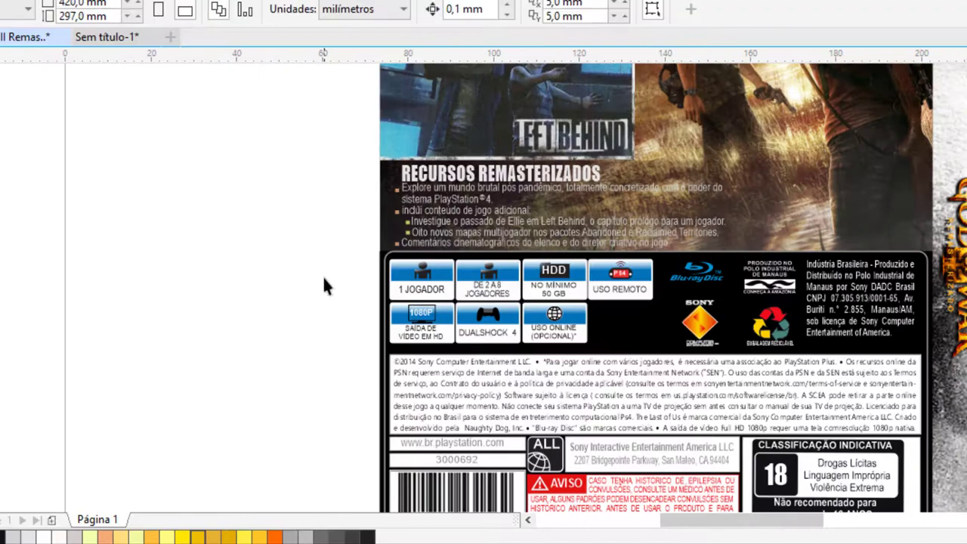
{"action": "scroll", "coordinate": [520, 304], "scroll_direction": "down", "scroll_amount": 3}
{"action": "scroll", "coordinate": [574, 264], "scroll_direction": "up", "scroll_amount": 3}
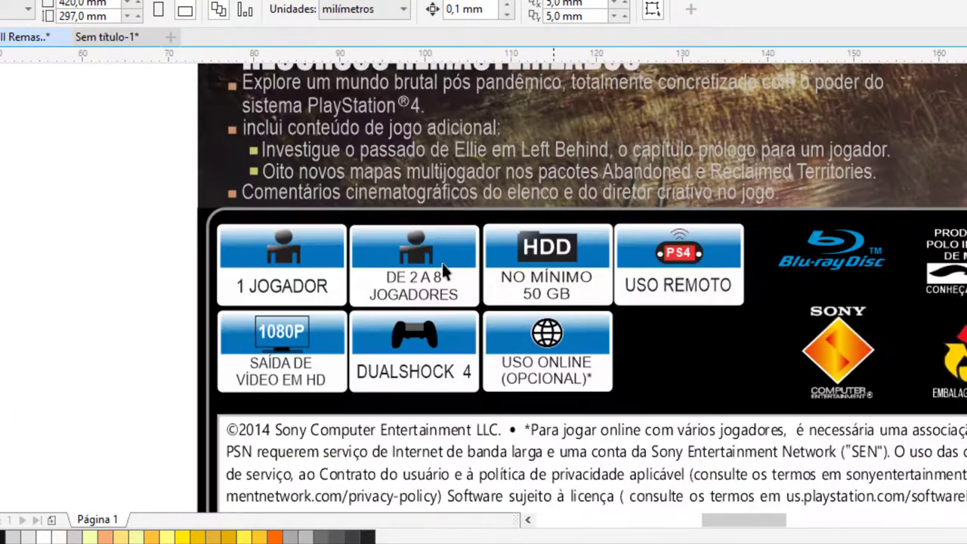
{"action": "scroll", "coordinate": [588, 146], "scroll_direction": "down", "scroll_amount": 4}
{"action": "left_click_drag", "start_coordinate": [588, 146], "coordinate": [696, 261]}
{"action": "scroll", "coordinate": [554, 291], "scroll_direction": "up", "scroll_amount": 4}
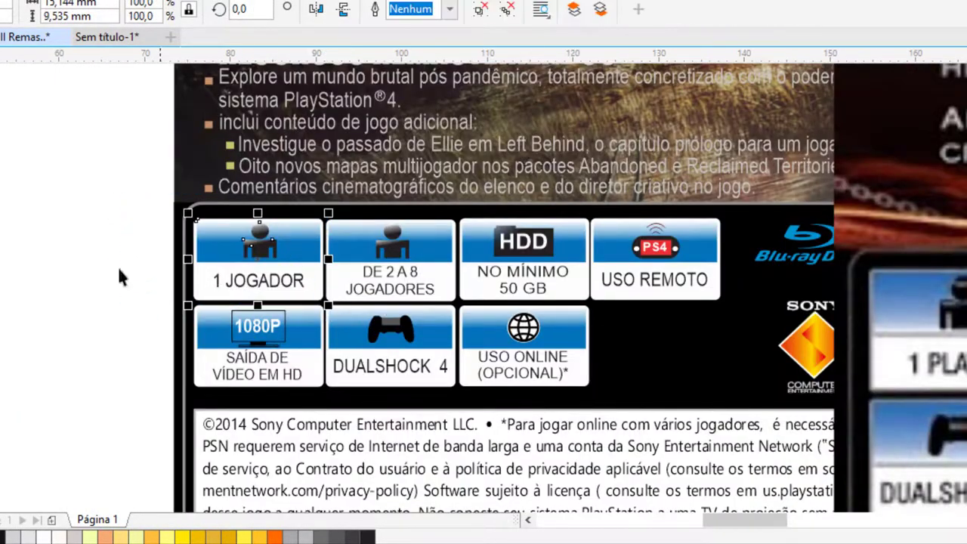
Delete the SAÍDA DE VÍDEO EM HD badge from the back cover's feature badges
{"action": "left_click_drag", "start_coordinate": [148, 293], "coordinate": [329, 408]}
{"action": "key", "text": "Delete"}
{"action": "left_click_drag", "start_coordinate": [61, 180], "coordinate": [457, 306]}
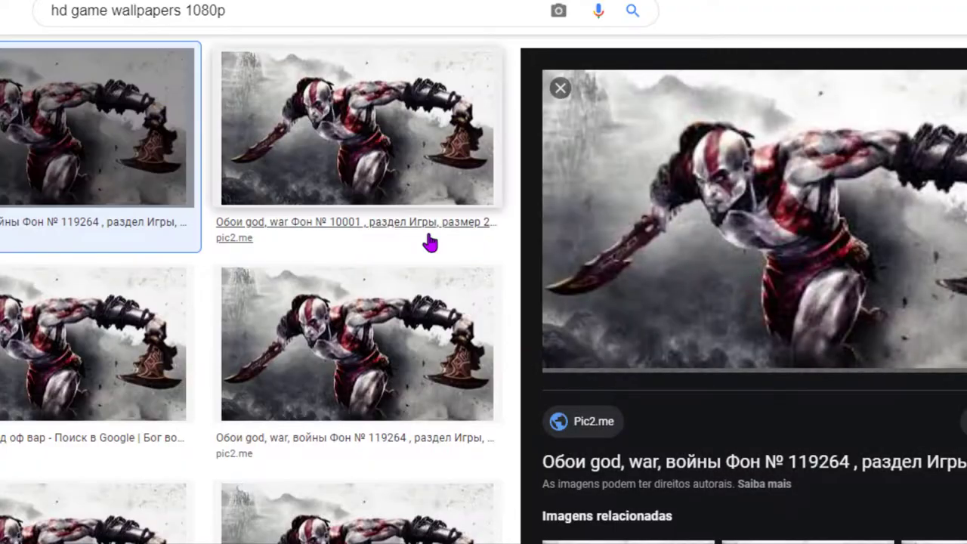
Copy the Pic2.me Kratos wallpaper from the browser's image results and place it above the back cover in the layout
{"action": "right_click", "coordinate": [698, 275]}
{"action": "left_click", "coordinate": [809, 477]}
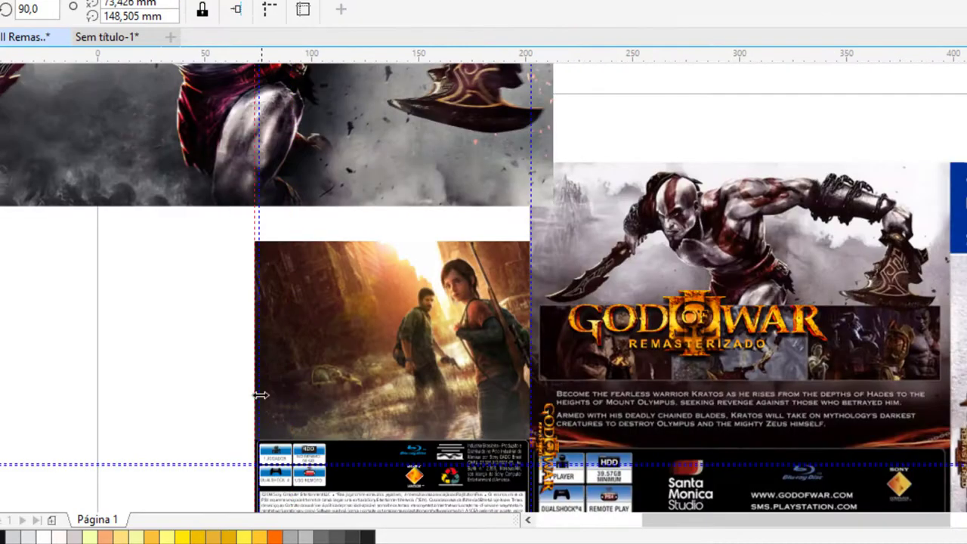
{"action": "scroll", "coordinate": [420, 462], "scroll_direction": "down", "scroll_amount": 3}
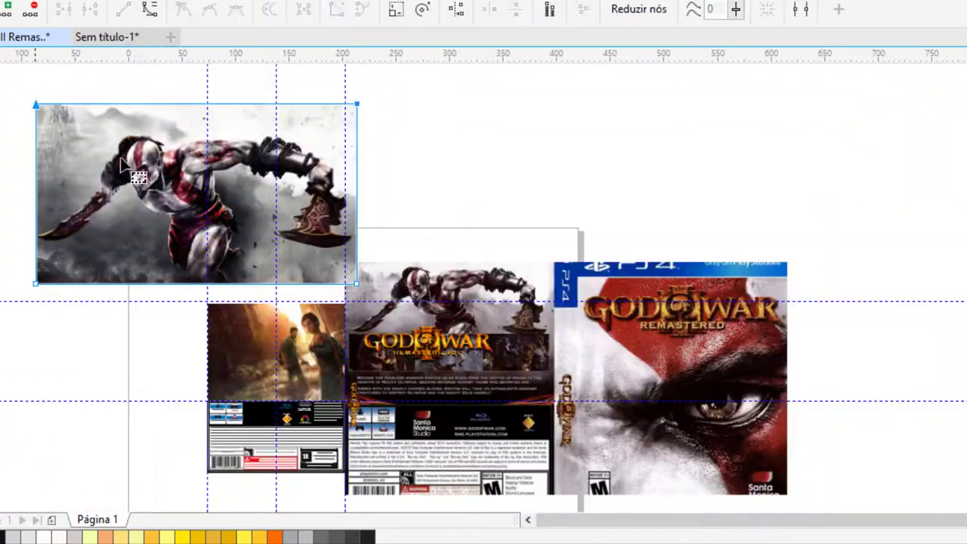
{"action": "scroll", "coordinate": [172, 169], "scroll_direction": "up", "scroll_amount": 2}
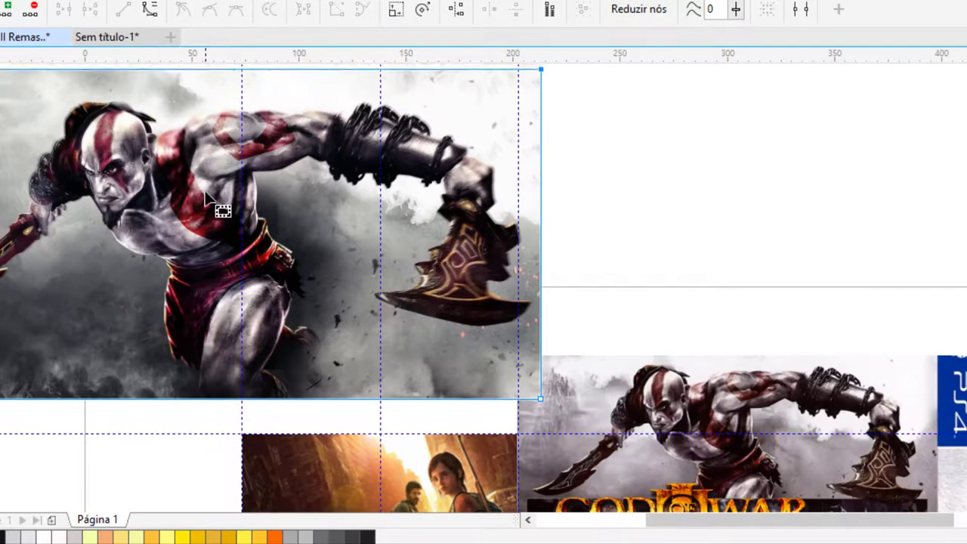
{"action": "scroll", "coordinate": [242, 231], "scroll_direction": "down", "scroll_amount": 2}
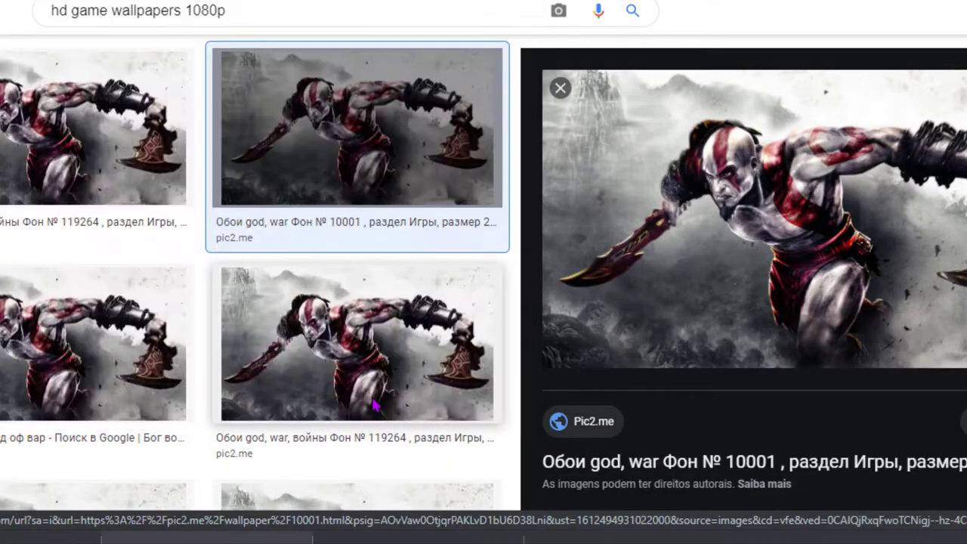
Add a second Kratos wallpaper from the image results, scale it to about 324.5 by 182.5 mm and move it above the reference cover
{"action": "scroll", "coordinate": [378, 425], "scroll_direction": "down", "scroll_amount": 5}
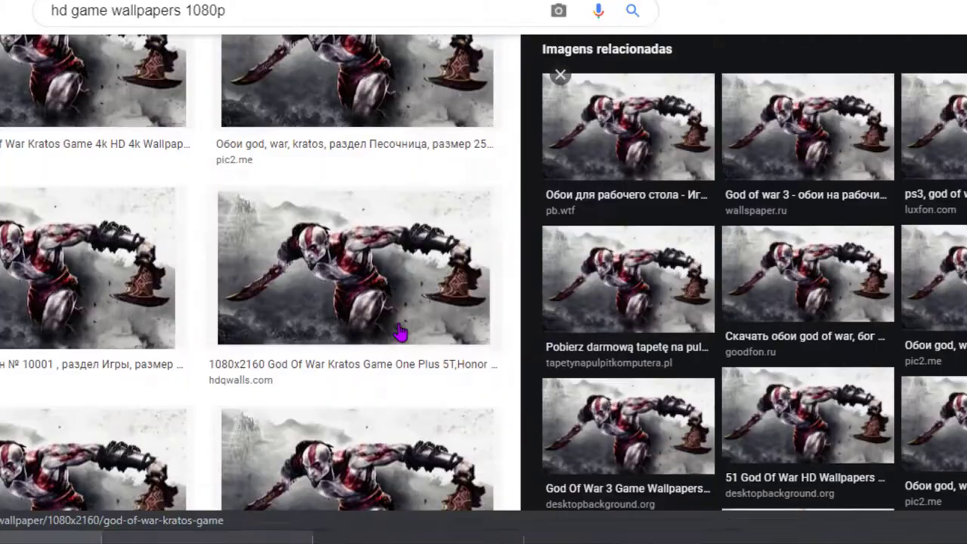
{"action": "left_click", "coordinate": [206, 421]}
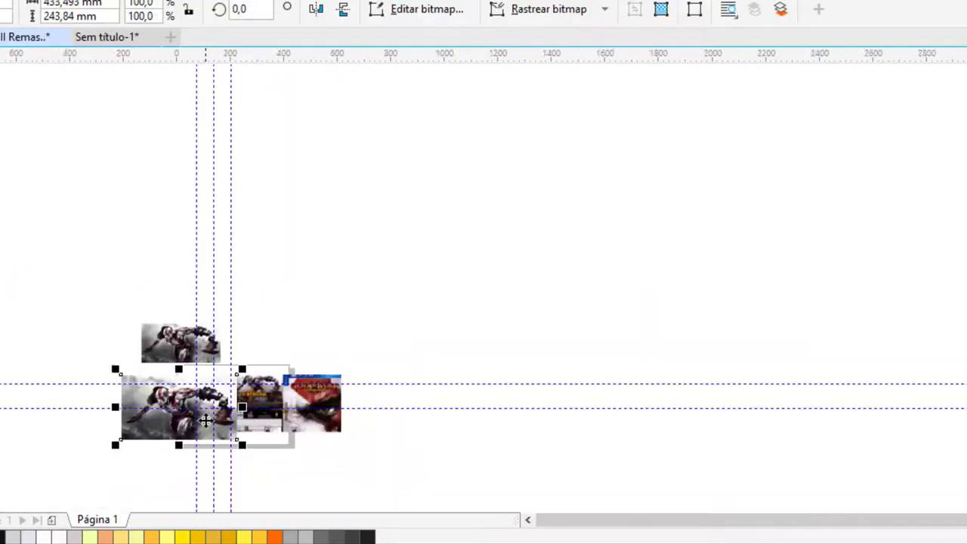
{"action": "scroll", "coordinate": [205, 421], "scroll_direction": "up", "scroll_amount": 3}
{"action": "scroll", "coordinate": [540, 214], "scroll_direction": "up", "scroll_amount": 2}
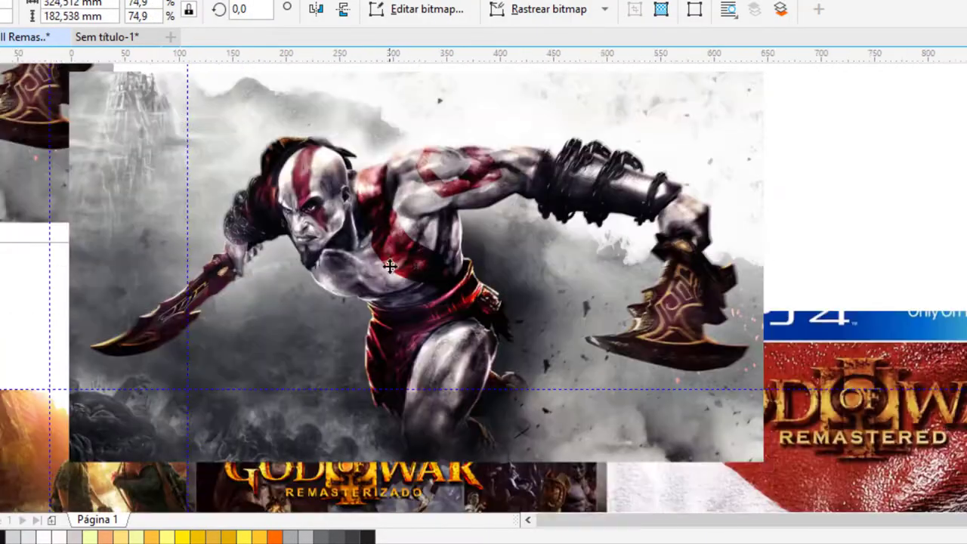
{"action": "scroll", "coordinate": [767, 58], "scroll_direction": "down", "scroll_amount": 2}
{"action": "left_click_drag", "start_coordinate": [441, 308], "coordinate": [646, 192]}
Move the God of War 3 Remastered reference cover beyond the page, clear of the cover layout
{"action": "key", "text": "F10"}
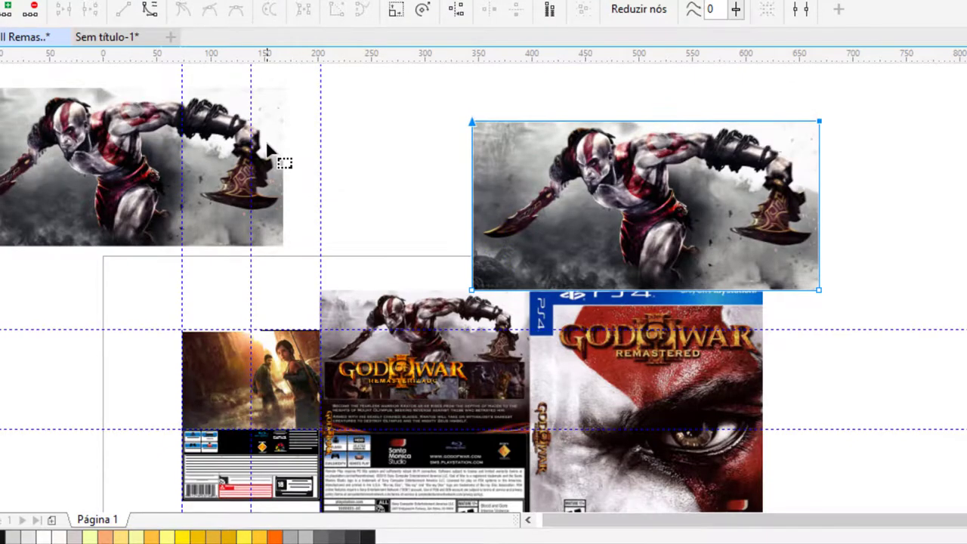
{"action": "scroll", "coordinate": [414, 429], "scroll_direction": "up", "scroll_amount": 2}
{"action": "left_click_drag", "start_coordinate": [576, 263], "coordinate": [426, 214]}
{"action": "scroll", "coordinate": [373, 265], "scroll_direction": "down", "scroll_amount": 2}
{"action": "left_click_drag", "start_coordinate": [656, 219], "coordinate": [966, 240]}
{"action": "scroll", "coordinate": [417, 209], "scroll_direction": "up", "scroll_amount": 2}
Undo the last four edits made while fitting the Kratos wallpaper to the back-cover image area
{"action": "key", "text": "Tab"}
{"action": "scroll", "coordinate": [474, 286], "scroll_direction": "down", "scroll_amount": 2}
{"action": "key", "text": "ctrl+z"}
{"action": "key", "text": "ctrl+z"}
{"action": "key", "text": "ctrl+z"}
{"action": "key", "text": "ctrl+z"}
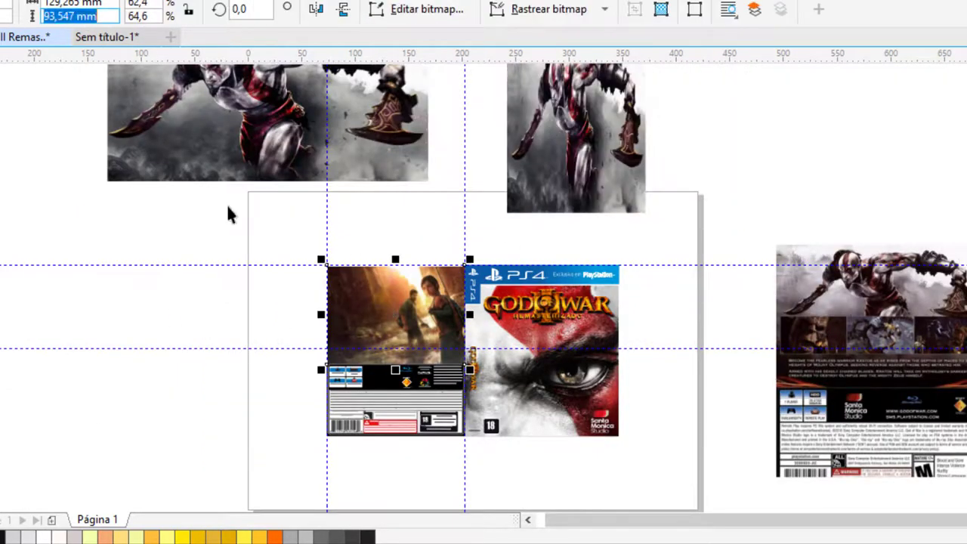
Fit the Kratos wallpaper over the back-cover image area at about 129.3 by 93.5 mm
{"action": "scroll", "coordinate": [399, 319], "scroll_direction": "up", "scroll_amount": 2}
{"action": "scroll", "coordinate": [405, 320], "scroll_direction": "up", "scroll_amount": 2}
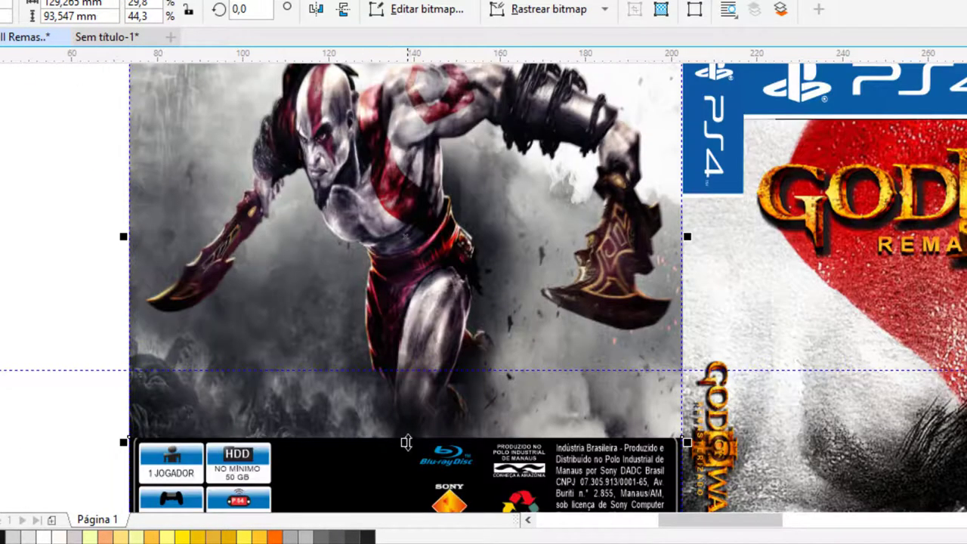
{"action": "scroll", "coordinate": [405, 320], "scroll_direction": "down", "scroll_amount": 2}
{"action": "scroll", "coordinate": [459, 337], "scroll_direction": "right", "scroll_amount": 3}
Enlarge the God of War reference cover to about 414.2 by 217.4 mm and place it beside the back cover
{"action": "key", "text": "ctrl+z"}
{"action": "scroll", "coordinate": [208, 295], "scroll_direction": "left", "scroll_amount": 2}
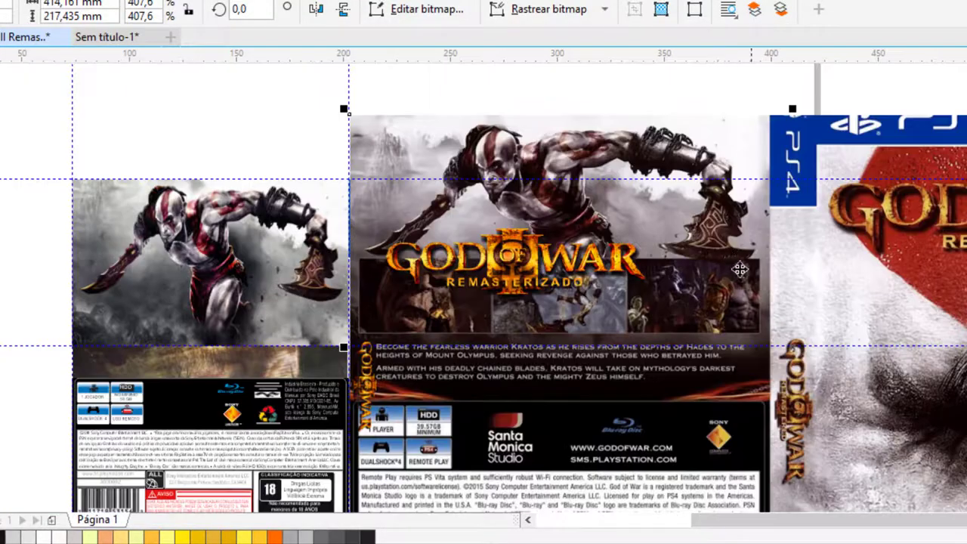
{"action": "scroll", "coordinate": [207, 295], "scroll_direction": "up", "scroll_amount": 3}
{"action": "scroll", "coordinate": [253, 264], "scroll_direction": "down", "scroll_amount": 3}
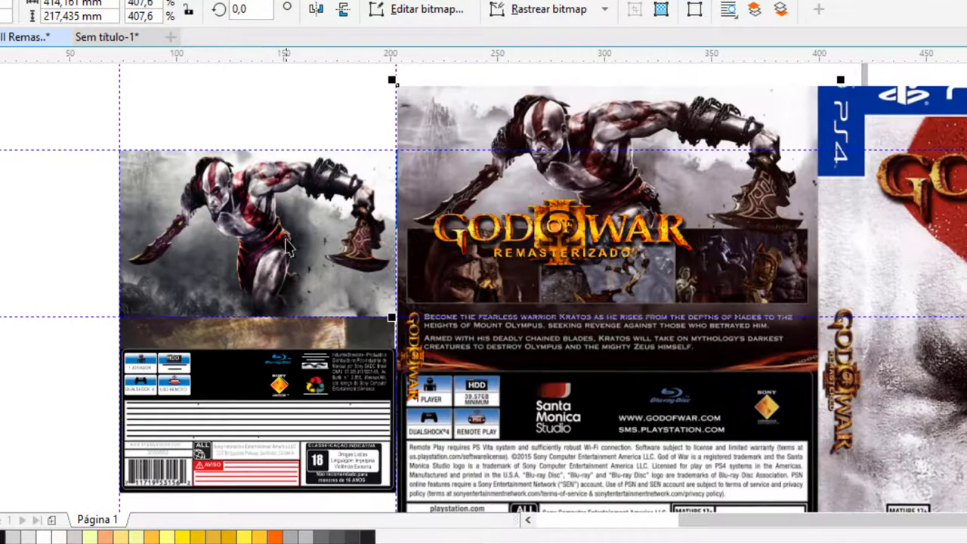
{"action": "scroll", "coordinate": [290, 263], "scroll_direction": "down", "scroll_amount": 3}
Trace a dark frame over the reference cover's first screenshot and give it a 39.5° linear transparency fade
{"action": "key", "text": "ctrl+z"}
{"action": "scroll", "coordinate": [399, 231], "scroll_direction": "up", "scroll_amount": 3}
{"action": "scroll", "coordinate": [399, 231], "scroll_direction": "up", "scroll_amount": 4}
{"action": "left_click", "coordinate": [454, 272]}
{"action": "left_click_drag", "start_coordinate": [254, 317], "coordinate": [710, 106]}
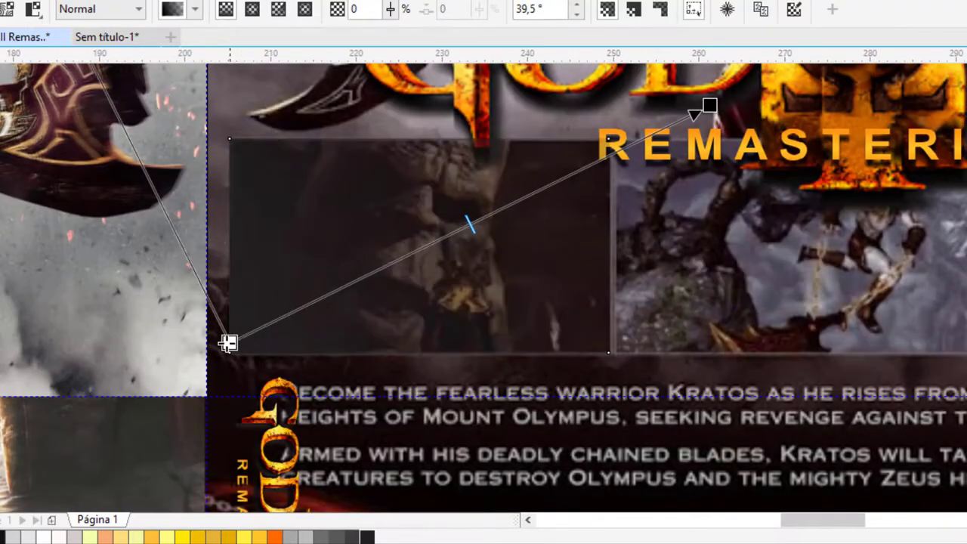
{"action": "key", "text": "space"}
{"action": "scroll", "coordinate": [434, 391], "scroll_direction": "up", "scroll_amount": 2}
Group a row of three transparent frames, narrow it to 124.325 mm wide and place it across the lower part of the Kratos artwork
{"action": "scroll", "coordinate": [302, 250], "scroll_direction": "down", "scroll_amount": 6}
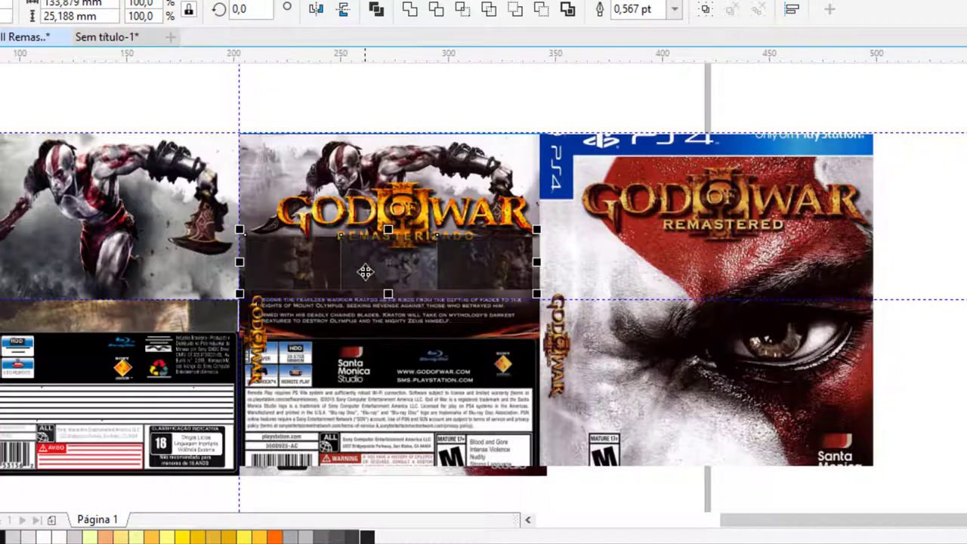
{"action": "key", "text": "ctrl+z"}
{"action": "scroll", "coordinate": [365, 272], "scroll_direction": "up", "scroll_amount": 2}
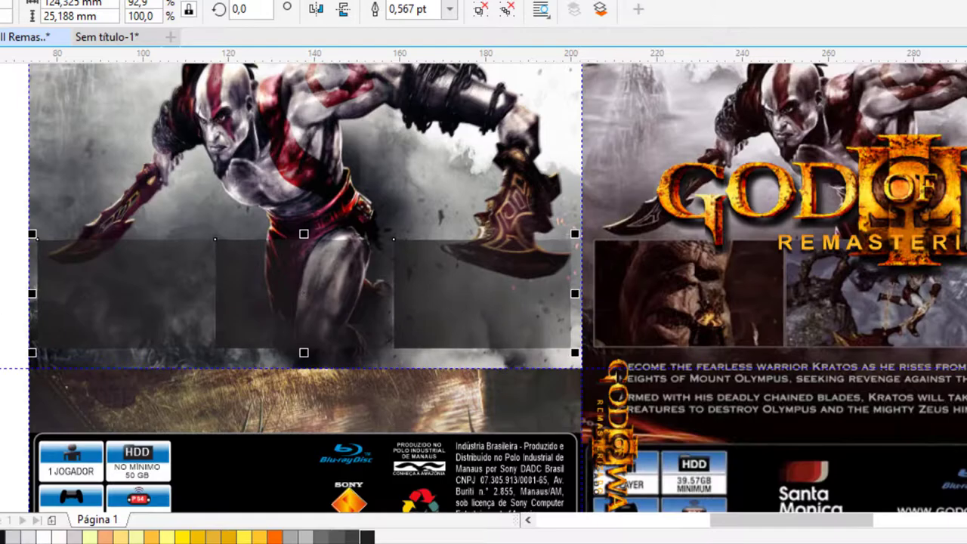
{"action": "scroll", "coordinate": [350, 410], "scroll_direction": "down", "scroll_amount": 3}
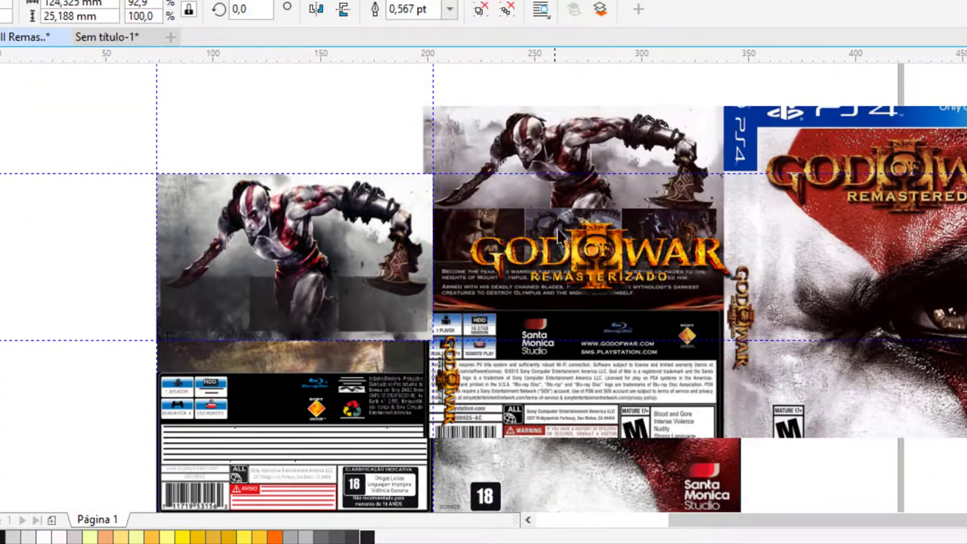
{"action": "scroll", "coordinate": [350, 410], "scroll_direction": "up", "scroll_amount": 3}
{"action": "scroll", "coordinate": [350, 410], "scroll_direction": "down", "scroll_amount": 3}
Crop a copy of the Kratos wallpaper to a background strip of 129.272 by 20.907 mm beneath the back-cover artwork
{"action": "left_click", "coordinate": [223, 294]}
{"action": "scroll", "coordinate": [223, 293], "scroll_direction": "up", "scroll_amount": 2}
{"action": "scroll", "coordinate": [223, 293], "scroll_direction": "down", "scroll_amount": 2}
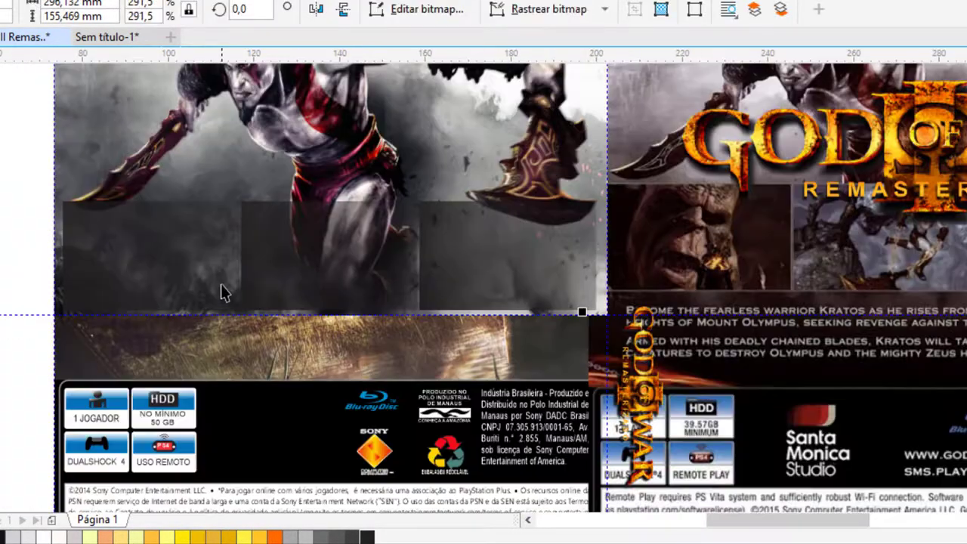
{"action": "left_click_drag", "start_coordinate": [330, 312], "coordinate": [333, 347]}
{"action": "left_click", "coordinate": [346, 270]}
{"action": "scroll", "coordinate": [454, 209], "scroll_direction": "down", "scroll_amount": 1}
{"action": "key", "text": "F10"}
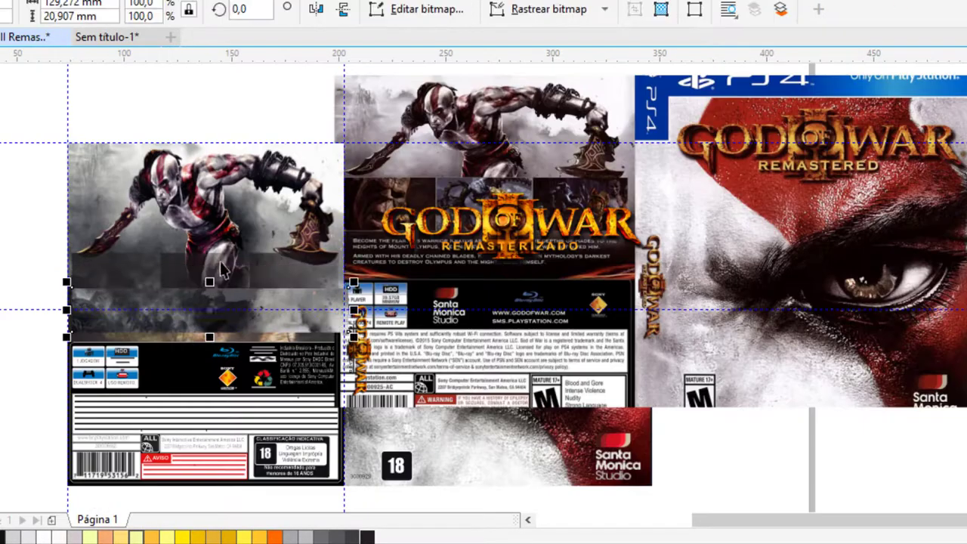
Move the background strip up to overlap the lower edge of the Kratos artwork
{"action": "left_click_drag", "start_coordinate": [216, 276], "coordinate": [215, 299]}
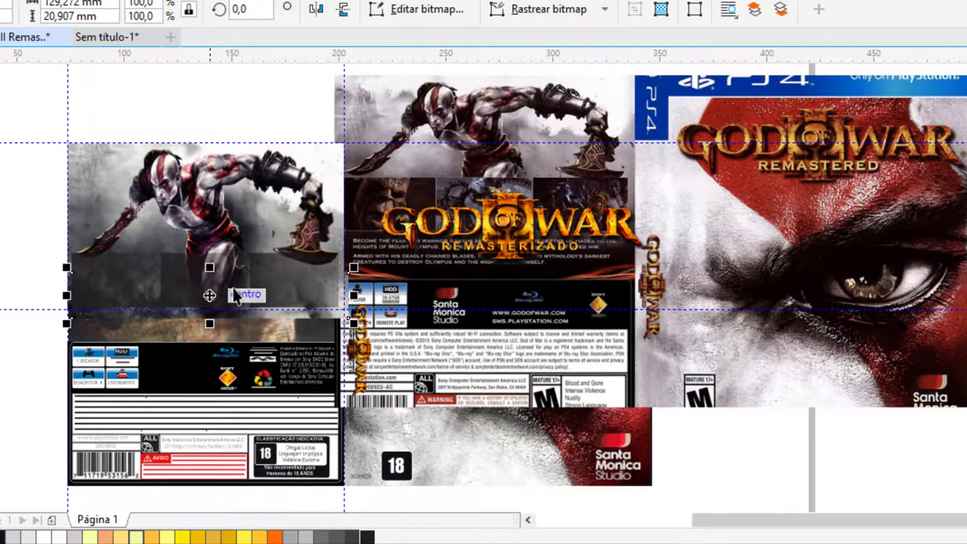
{"action": "scroll", "coordinate": [214, 297], "scroll_direction": "up", "scroll_amount": 2}
{"action": "scroll", "coordinate": [273, 331], "scroll_direction": "down", "scroll_amount": 2}
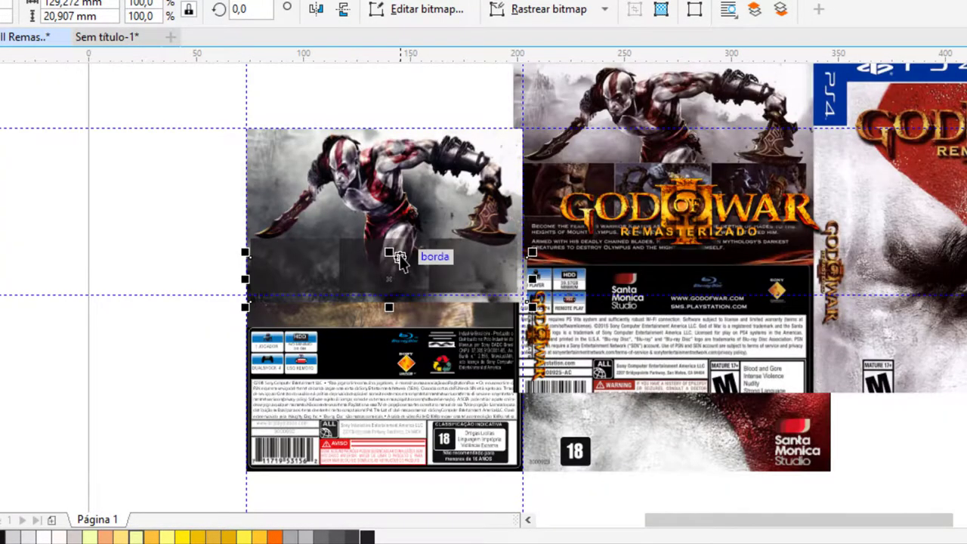
Shorten the Kratos artwork to about 70.6 mm high and move the reference cover down to the upper guideline
{"action": "left_click", "coordinate": [392, 295]}
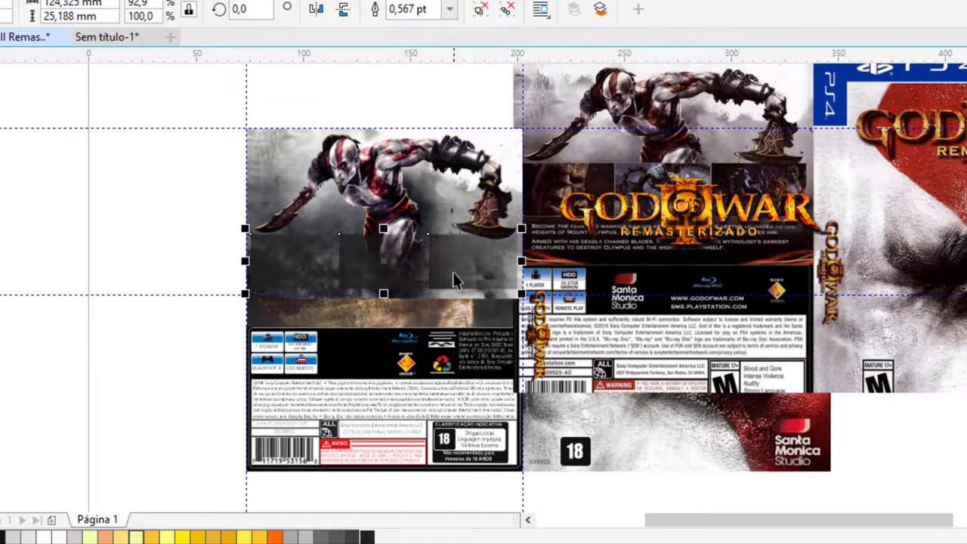
{"action": "left_click", "coordinate": [454, 280]}
{"action": "scroll", "coordinate": [454, 280], "scroll_direction": "up", "scroll_amount": 2}
{"action": "scroll", "coordinate": [469, 280], "scroll_direction": "down", "scroll_amount": 2}
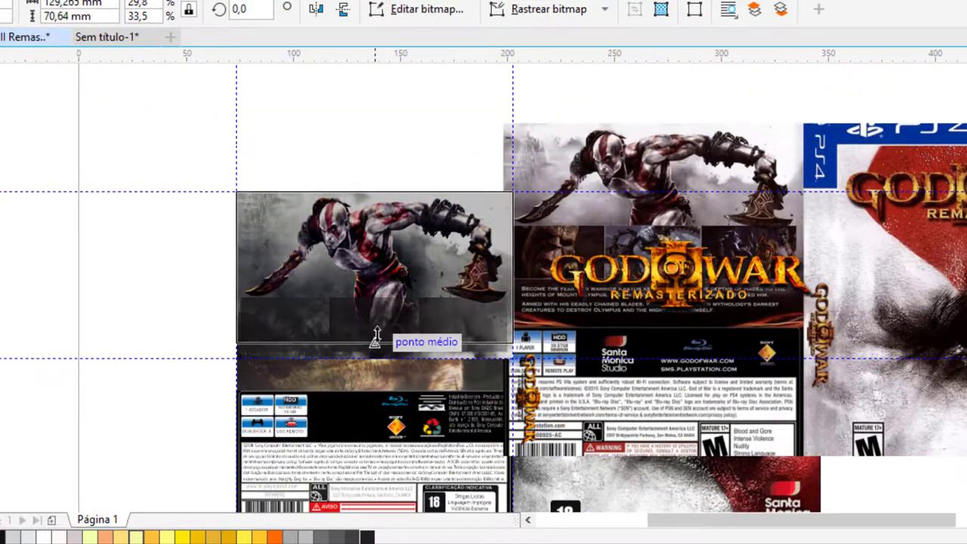
{"action": "left_click_drag", "start_coordinate": [654, 138], "coordinate": [662, 208]}
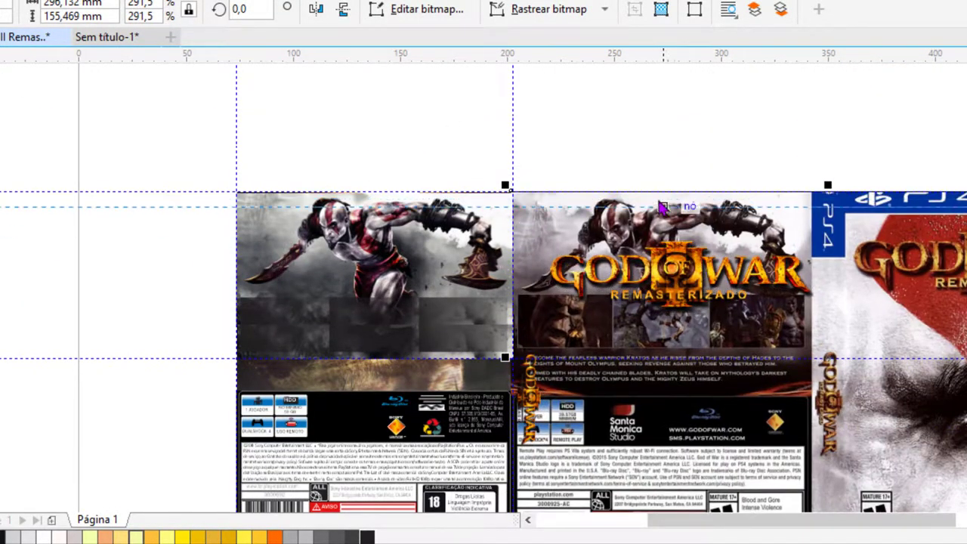
Darken the background strip with Selective Color, setting the reds' magenta to 11 and black to 78 in absolute mode
{"action": "scroll", "coordinate": [362, 340], "scroll_direction": "up", "scroll_amount": 2}
{"action": "left_click", "coordinate": [358, 329]}
{"action": "left_click", "coordinate": [30, 0]}
{"action": "mouse_move", "coordinate": [189, 19]}
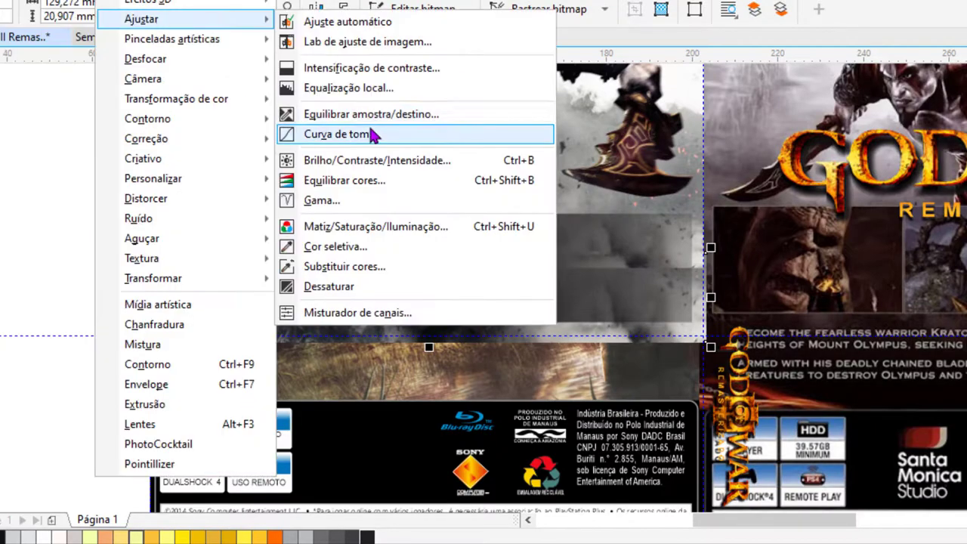
{"action": "left_click", "coordinate": [363, 248]}
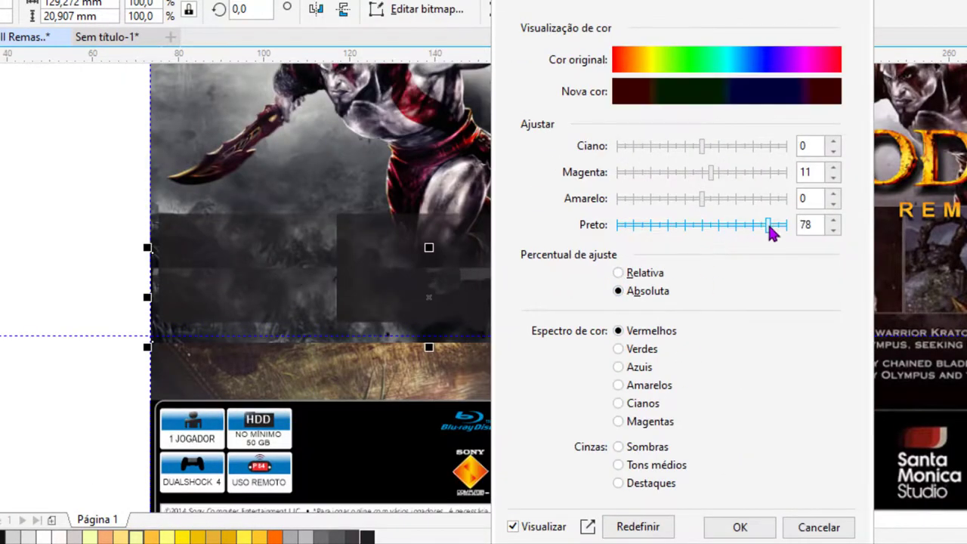
{"action": "key", "text": "Return"}
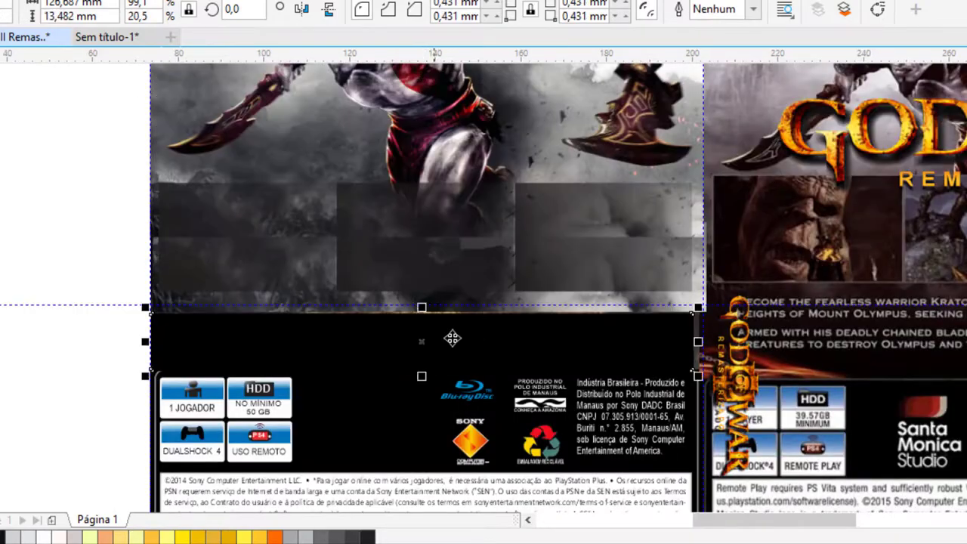
Cover the gap above the back-cover information panel with an outline-free black rectangle of 128.49 by 13.482 mm
{"action": "left_click_drag", "start_coordinate": [145, 342], "coordinate": [142, 359]}
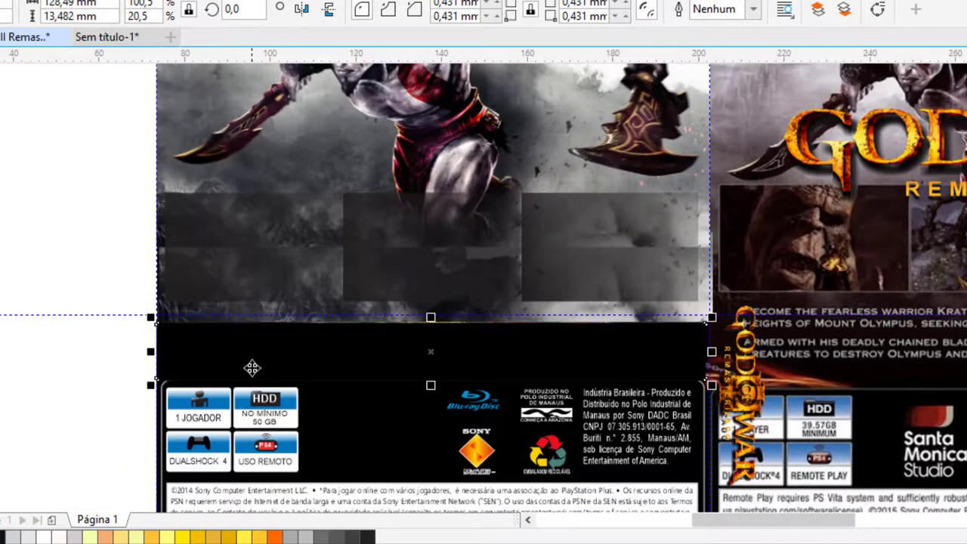
{"action": "scroll", "coordinate": [252, 368], "scroll_direction": "up", "scroll_amount": 3}
{"action": "scroll", "coordinate": [104, 395], "scroll_direction": "down", "scroll_amount": 3}
Fade the background strip vertically with a -90° linear transparency ending at 100%
{"action": "left_click", "coordinate": [267, 313]}
{"action": "left_click_drag", "start_coordinate": [263, 313], "coordinate": [402, 140]}
{"action": "scroll", "coordinate": [450, 327], "scroll_direction": "down", "scroll_amount": 2}
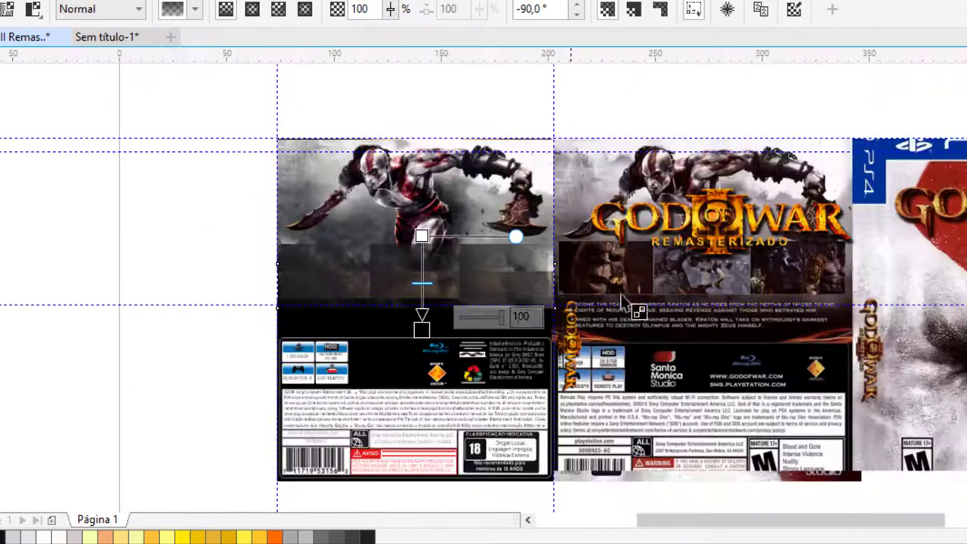
{"action": "scroll", "coordinate": [451, 327], "scroll_direction": "up", "scroll_amount": 4}
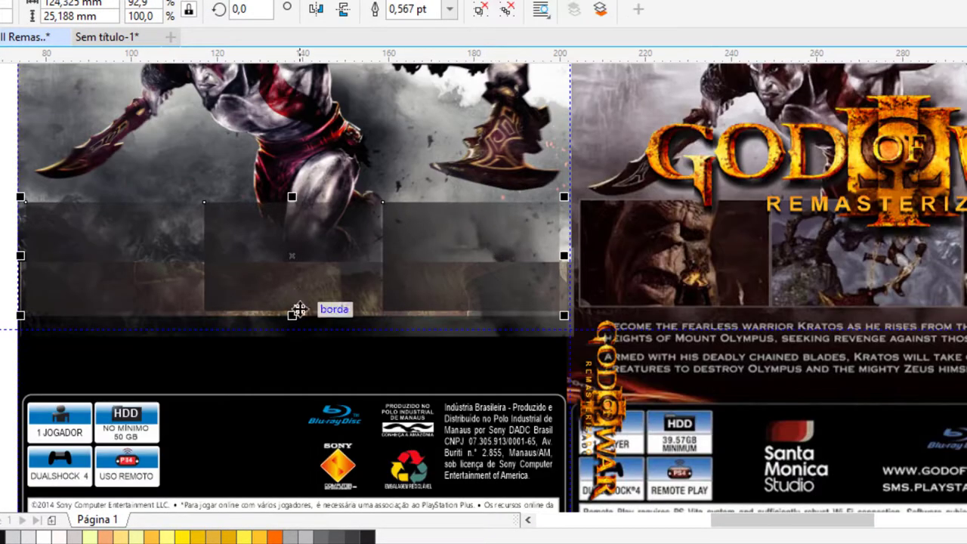
Stretch the black rectangle to 32.783 mm high behind the strip and overlay a dark-red rectangle with a -90° transparency fade
{"action": "scroll", "coordinate": [319, 207], "scroll_direction": "up", "scroll_amount": 2}
{"action": "scroll", "coordinate": [385, 190], "scroll_direction": "down", "scroll_amount": 3}
{"action": "scroll", "coordinate": [253, 255], "scroll_direction": "up", "scroll_amount": 1}
{"action": "left_click", "coordinate": [383, 536]}
{"action": "left_click_drag", "start_coordinate": [401, 97], "coordinate": [411, 205]}
{"action": "scroll", "coordinate": [428, 121], "scroll_direction": "down", "scroll_amount": 3}
{"action": "scroll", "coordinate": [429, 121], "scroll_direction": "up", "scroll_amount": 3}
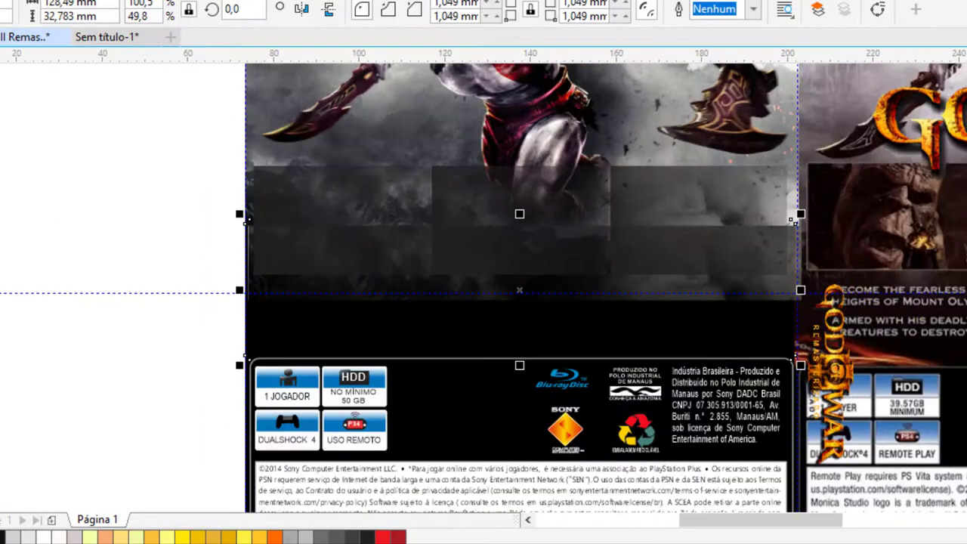
{"action": "scroll", "coordinate": [367, 129], "scroll_direction": "down", "scroll_amount": 4}
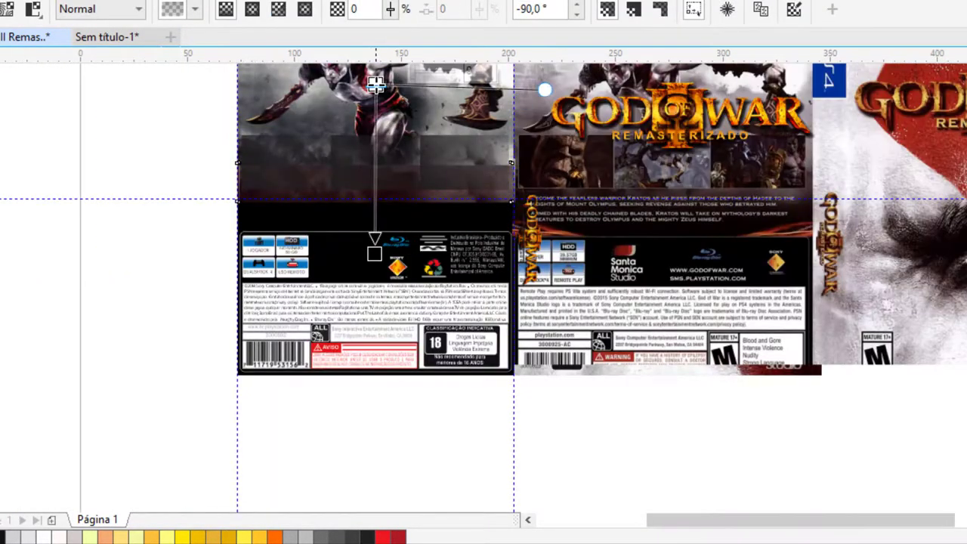
Blend the background strip into the black band above the information panel with a dark-red fade
{"action": "scroll", "coordinate": [366, 129], "scroll_direction": "up", "scroll_amount": 3}
{"action": "scroll", "coordinate": [366, 129], "scroll_direction": "down", "scroll_amount": 2}
{"action": "scroll", "coordinate": [259, 201], "scroll_direction": "up", "scroll_amount": 3}
{"action": "scroll", "coordinate": [259, 201], "scroll_direction": "down", "scroll_amount": 3}
{"action": "scroll", "coordinate": [264, 281], "scroll_direction": "up", "scroll_amount": 3}
{"action": "scroll", "coordinate": [835, 290], "scroll_direction": "up", "scroll_amount": 2}
{"action": "scroll", "coordinate": [835, 289], "scroll_direction": "down", "scroll_amount": 3}
{"action": "left_click", "coordinate": [171, 324]}
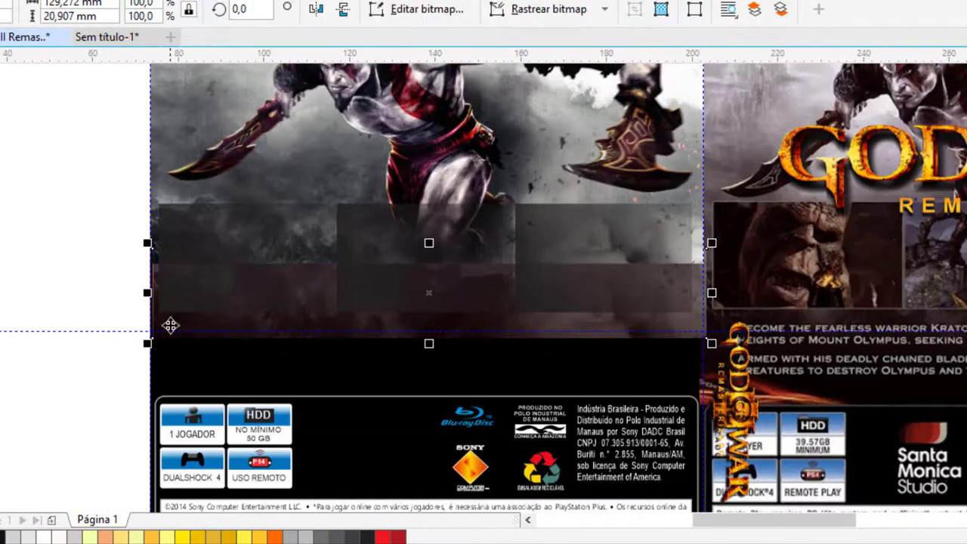
{"action": "scroll", "coordinate": [487, 353], "scroll_direction": "up", "scroll_amount": 2}
{"action": "scroll", "coordinate": [298, 101], "scroll_direction": "down", "scroll_amount": 3}
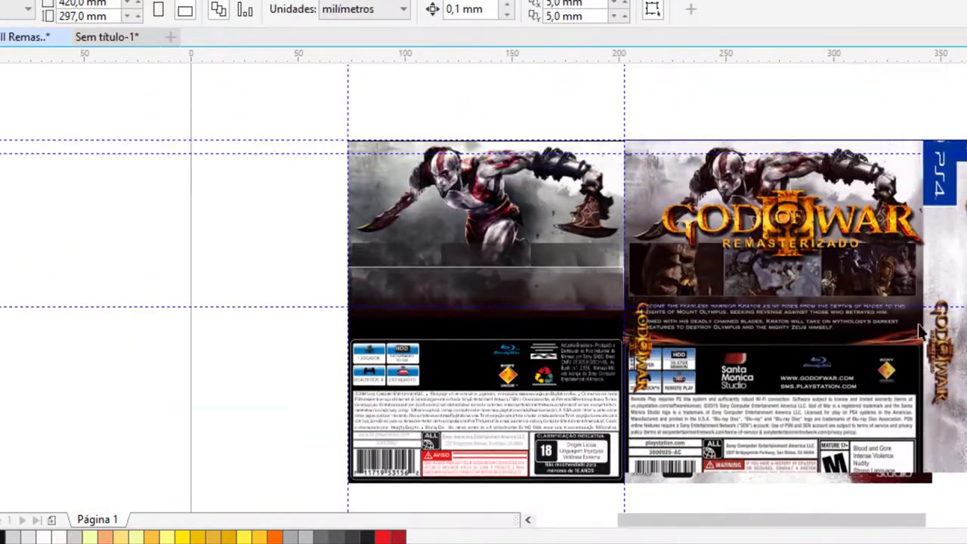
{"action": "scroll", "coordinate": [487, 338], "scroll_direction": "up", "scroll_amount": 2}
{"action": "scroll", "coordinate": [227, 220], "scroll_direction": "down", "scroll_amount": 1}
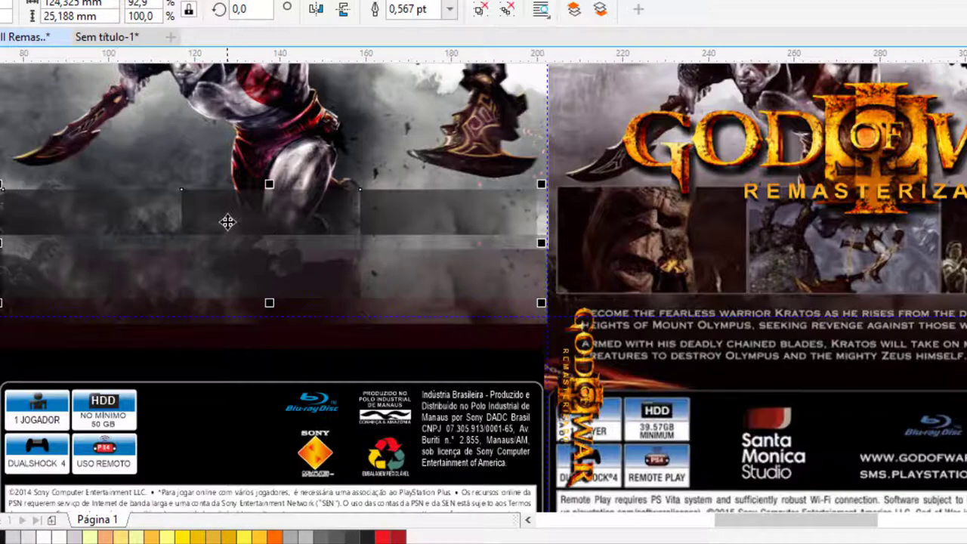
Switch to the browser, search images for "kronus wallpaper 4k" with God of War, and copy the 1920 × 1080 IGN Portugal picture into the layout
{"action": "scroll", "coordinate": [274, 334], "scroll_direction": "up", "scroll_amount": 2}
{"action": "scroll", "coordinate": [275, 335], "scroll_direction": "down", "scroll_amount": 2}
{"action": "left_click", "coordinate": [2, 309]}
{"action": "scroll", "coordinate": [1, 310], "scroll_direction": "down", "scroll_amount": 2}
{"action": "scroll", "coordinate": [129, 340], "scroll_direction": "up", "scroll_amount": 2}
{"action": "scroll", "coordinate": [288, 274], "scroll_direction": "down", "scroll_amount": 2}
{"action": "scroll", "coordinate": [315, 197], "scroll_direction": "up", "scroll_amount": 1}
{"action": "scroll", "coordinate": [803, 280], "scroll_direction": "up", "scroll_amount": 2}
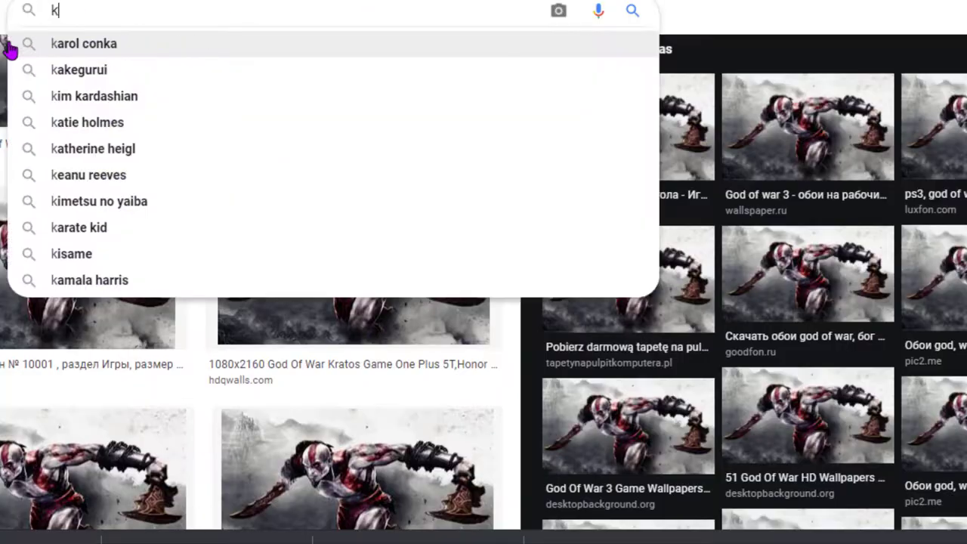
{"action": "type", "text": "ronus wallpaper 4k"}
{"action": "key", "text": "Return"}
{"action": "type", "text": "god of w"}
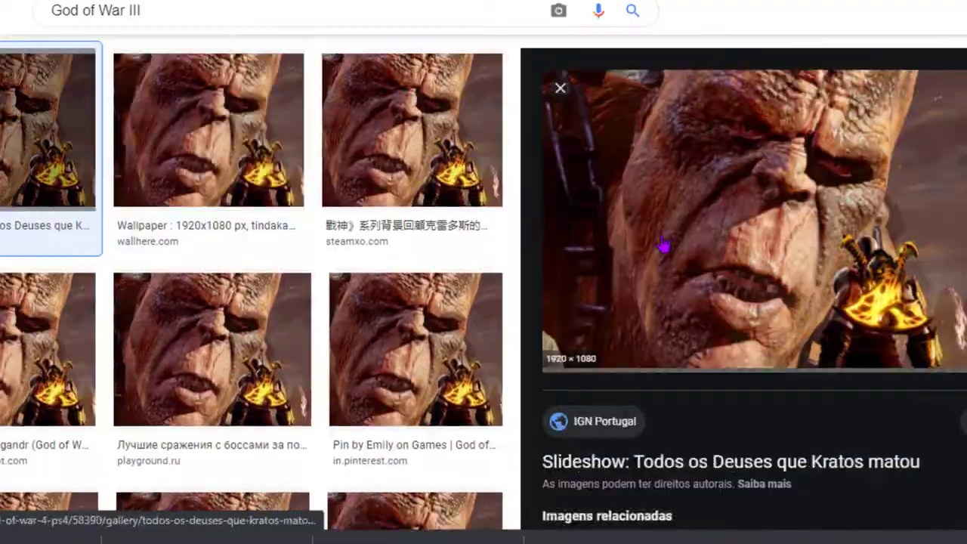
{"action": "key", "text": "Right"}
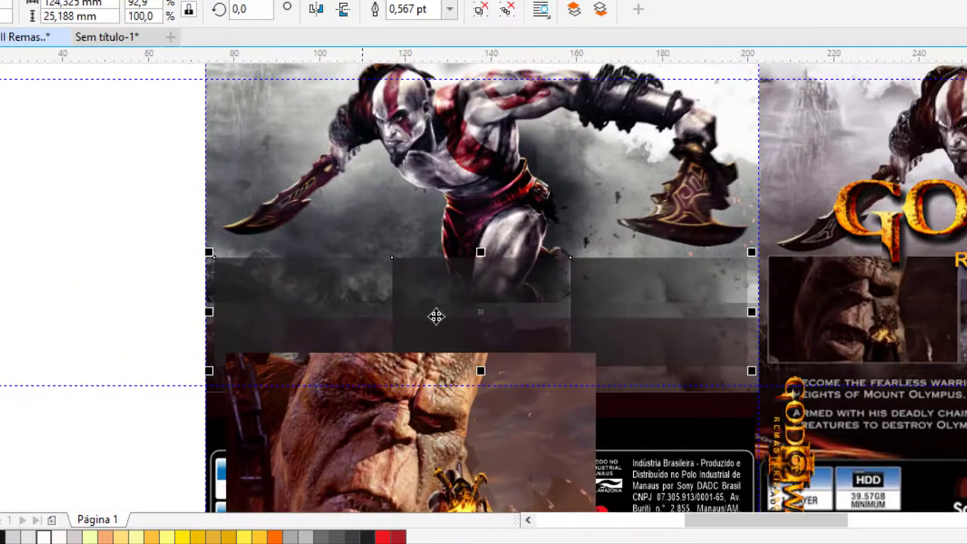
Give the three back-cover frames a solid dark-grey fill and a thin brownish-grey outline
{"action": "left_click", "coordinate": [395, 328]}
{"action": "scroll", "coordinate": [717, 352], "scroll_direction": "up", "scroll_amount": 3}
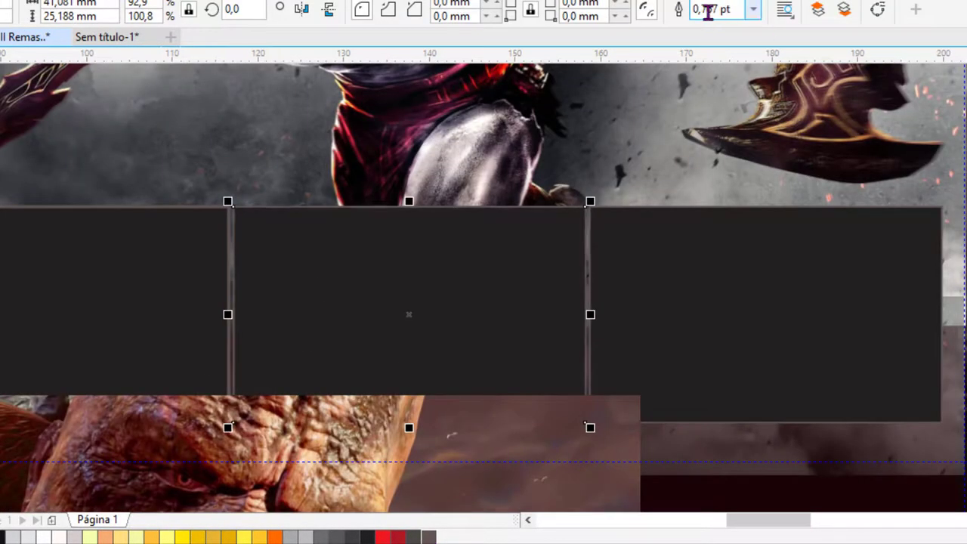
{"action": "left_click", "coordinate": [754, 9]}
{"action": "left_click", "coordinate": [718, 91]}
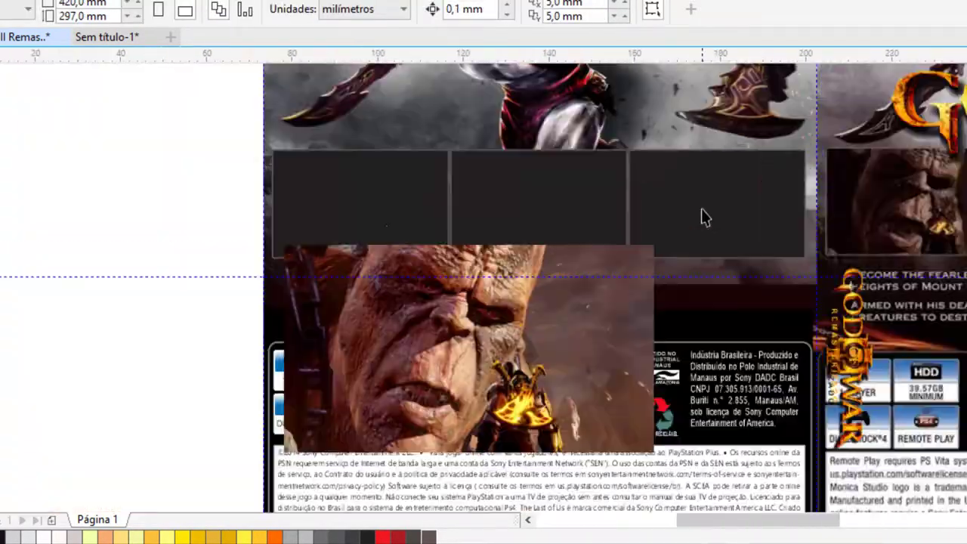
Fit the titan image inside the first back-cover frame at about 40.8 by 25 mm
{"action": "left_click", "coordinate": [685, 227]}
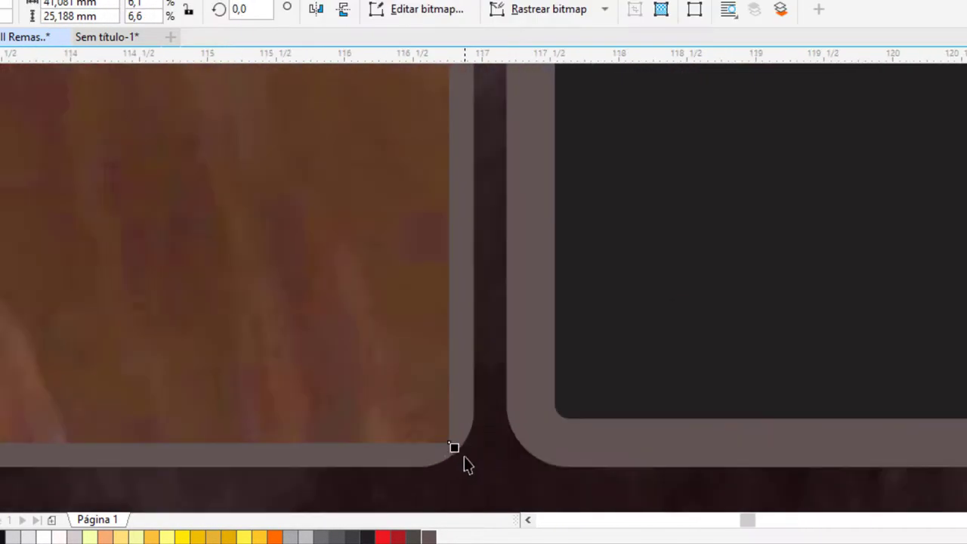
{"action": "left_click_drag", "start_coordinate": [456, 449], "coordinate": [421, 418]}
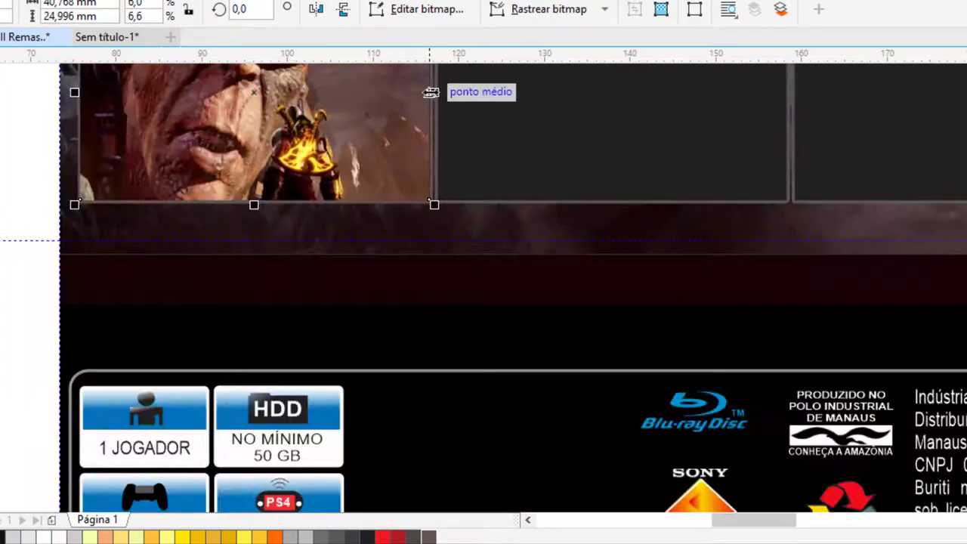
Search the browser's images for "poseidon god of war 3 wallpaper" and browse the results
{"action": "scroll", "coordinate": [289, 249], "scroll_direction": "up", "scroll_amount": 2}
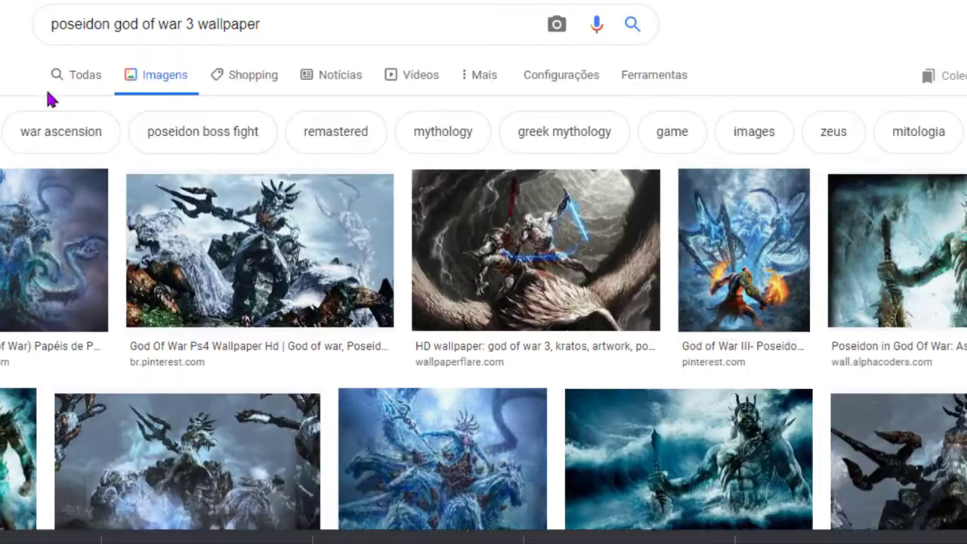
{"action": "scroll", "coordinate": [484, 302], "scroll_direction": "down", "scroll_amount": 5}
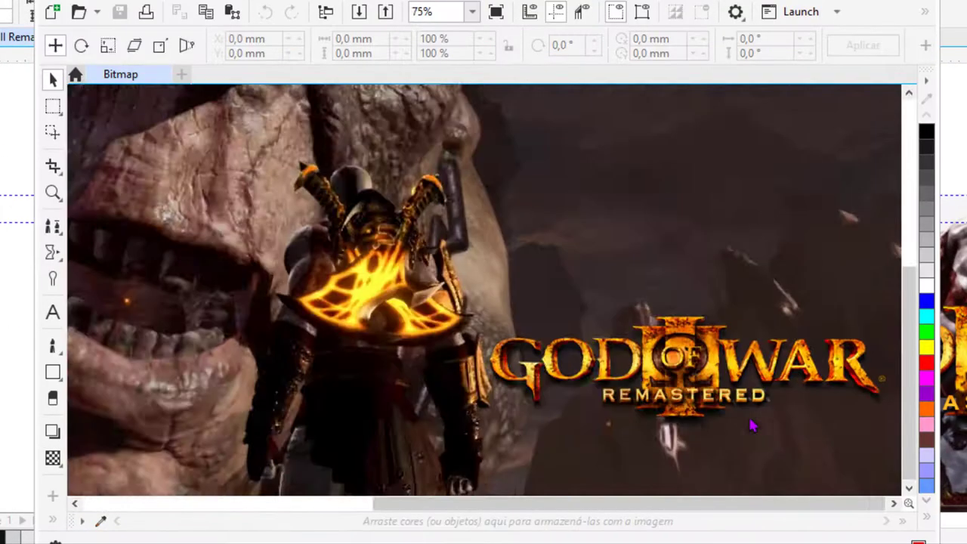
Clone the dark background over the D's edge and the letters REM of the logo with a size 20 brush
{"action": "scroll", "coordinate": [760, 423], "scroll_direction": "up", "scroll_amount": 3}
{"action": "scroll", "coordinate": [698, 369], "scroll_direction": "right", "scroll_amount": 2}
{"action": "scroll", "coordinate": [536, 400], "scroll_direction": "down", "scroll_amount": 2}
{"action": "key", "text": "c"}
{"action": "left_click_drag", "start_coordinate": [536, 401], "coordinate": [503, 371]}
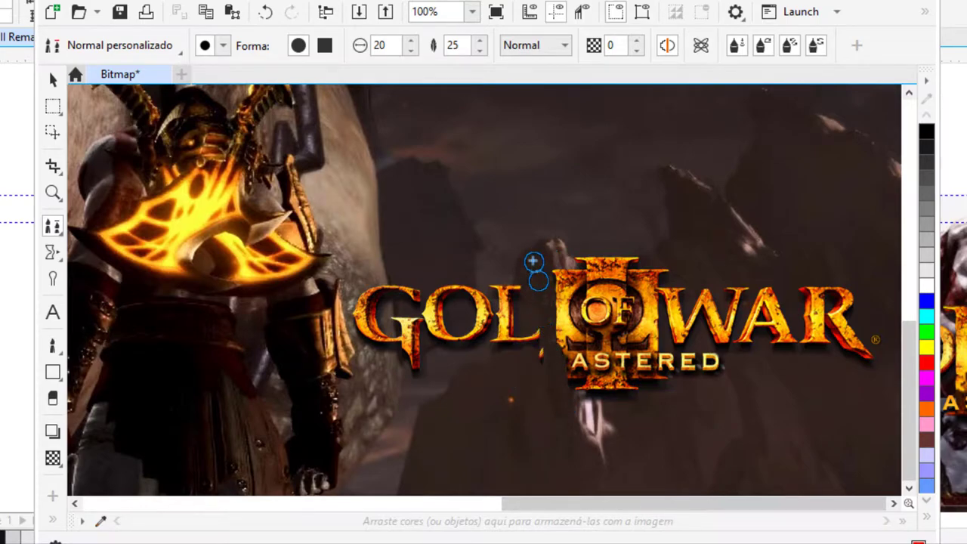
Reduce the clone brush to size 3 and paint background over the curved part of the logo's D
{"action": "scroll", "coordinate": [530, 284], "scroll_direction": "up", "scroll_amount": 3}
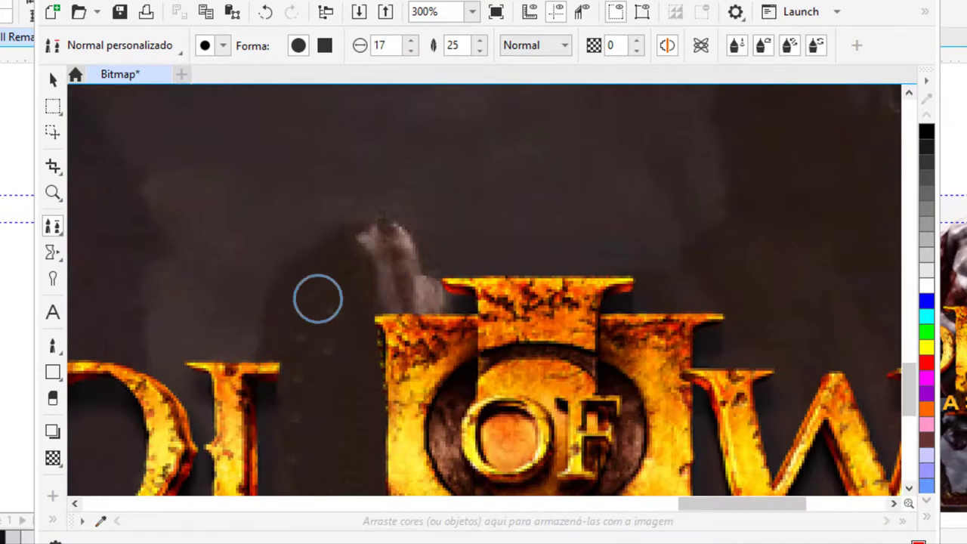
{"action": "scroll", "coordinate": [473, 253], "scroll_direction": "down", "scroll_amount": 1}
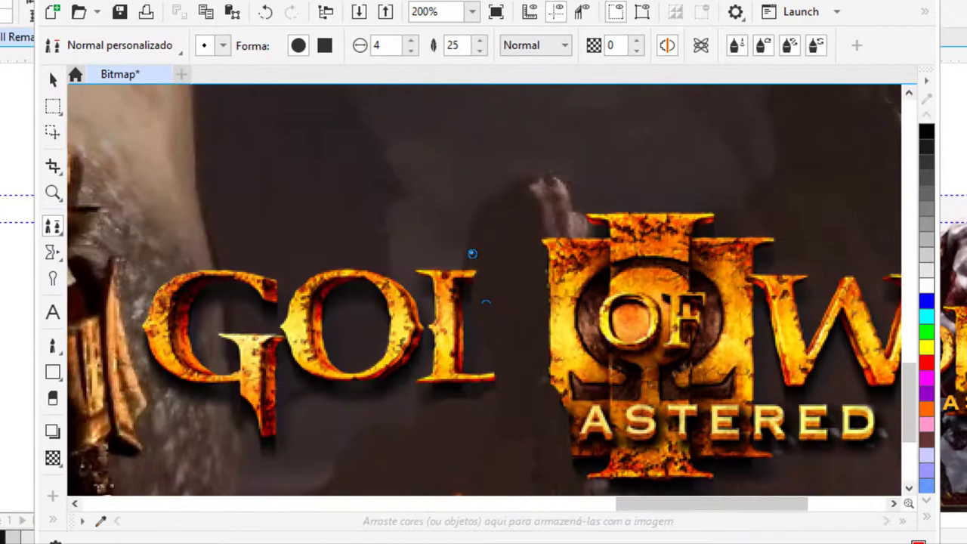
{"action": "scroll", "coordinate": [494, 378], "scroll_direction": "down", "scroll_amount": 1}
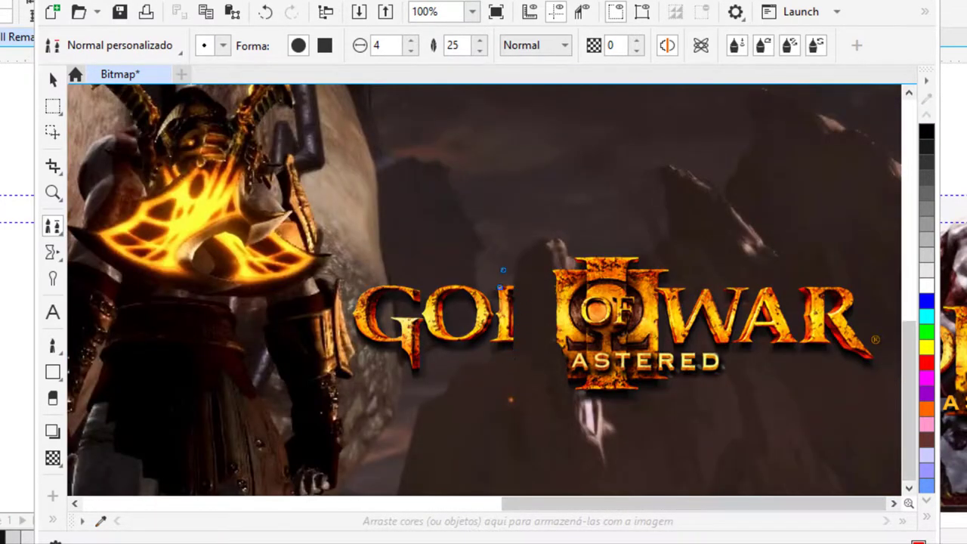
{"action": "scroll", "coordinate": [502, 285], "scroll_direction": "up", "scroll_amount": 2}
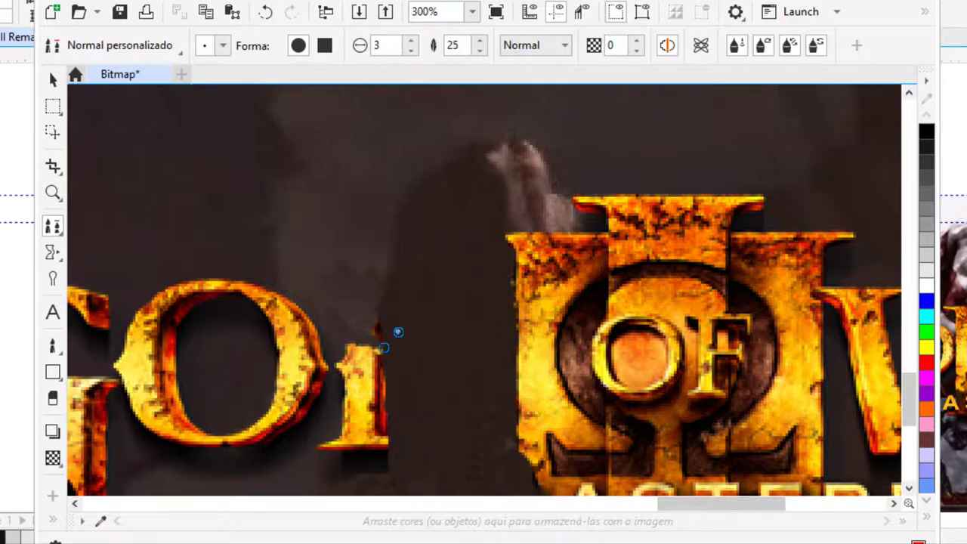
{"action": "scroll", "coordinate": [388, 475], "scroll_direction": "down", "scroll_amount": 1}
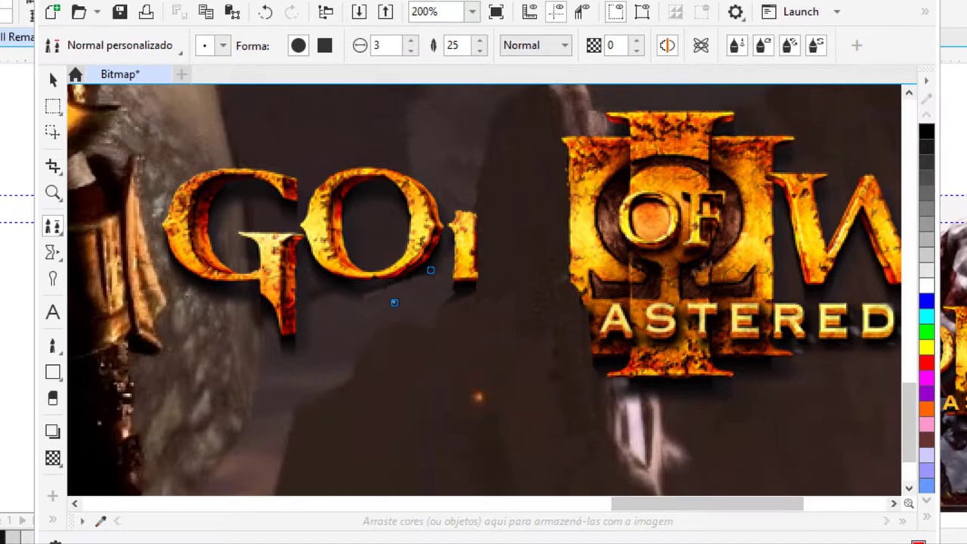
Clone over the outer part of the logo's G and rebuild the textured edge of the titan beside Kratos's arm
{"action": "scroll", "coordinate": [395, 301], "scroll_direction": "down", "scroll_amount": 1}
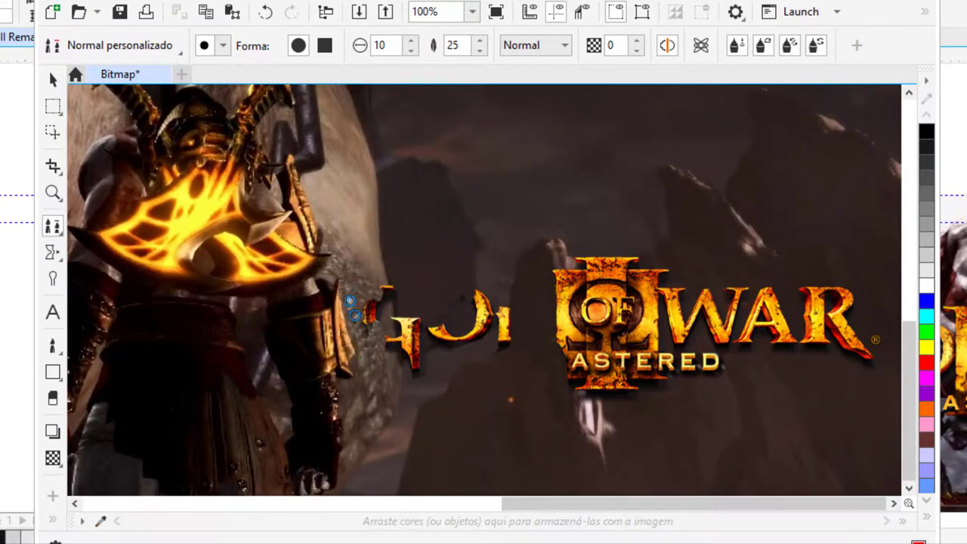
{"action": "scroll", "coordinate": [365, 326], "scroll_direction": "up", "scroll_amount": 1}
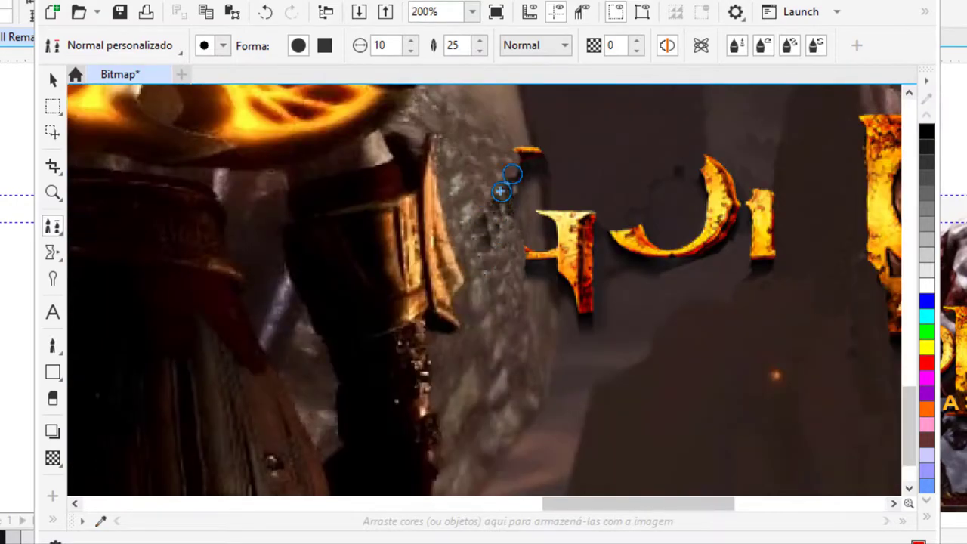
{"action": "scroll", "coordinate": [515, 172], "scroll_direction": "down", "scroll_amount": 1}
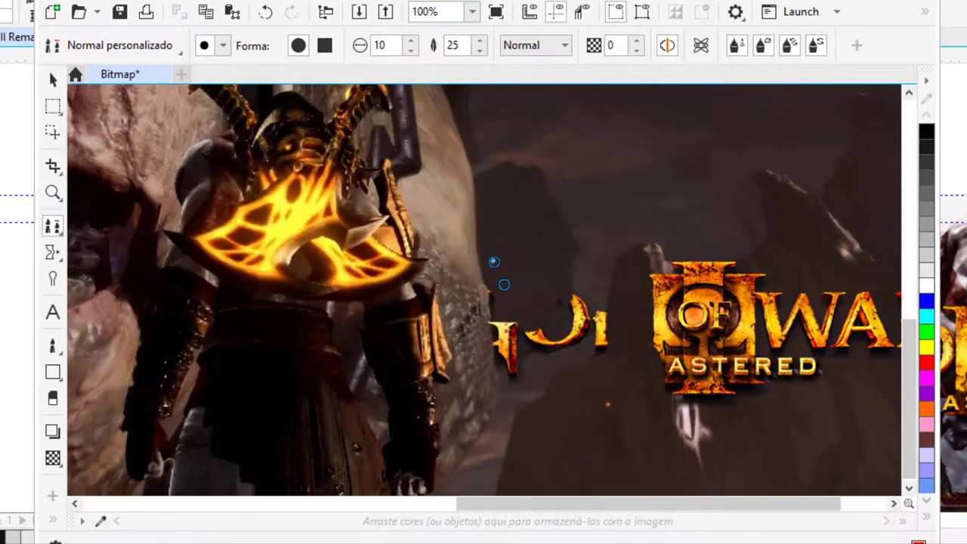
{"action": "scroll", "coordinate": [487, 285], "scroll_direction": "up", "scroll_amount": 3}
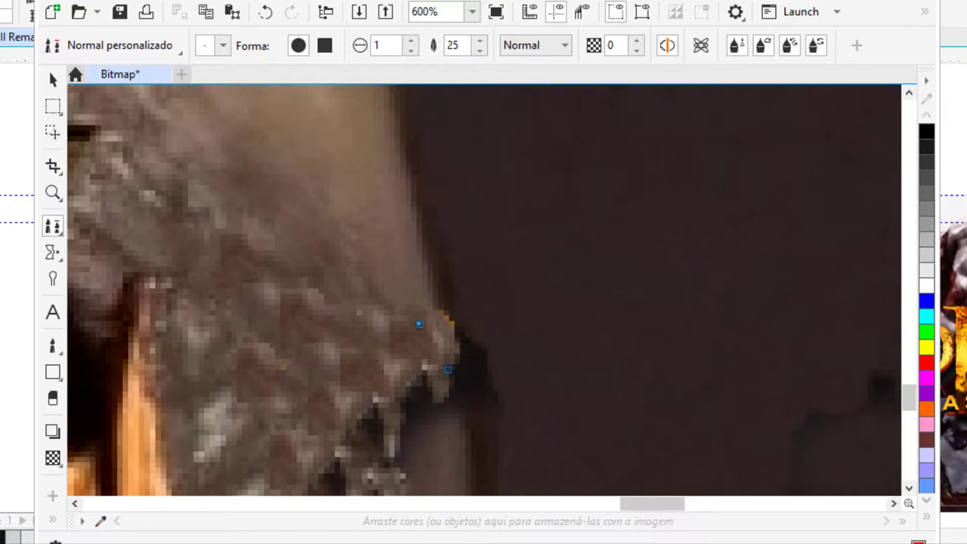
{"action": "scroll", "coordinate": [505, 226], "scroll_direction": "down", "scroll_amount": 3}
{"action": "scroll", "coordinate": [492, 244], "scroll_direction": "up", "scroll_amount": 1}
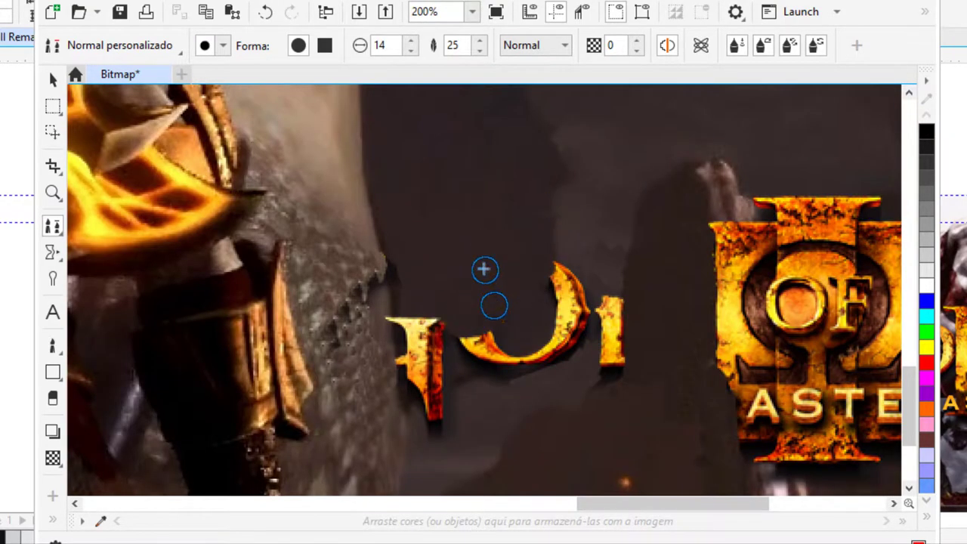
Clone background over the rest of the G, the lower O and the remaining stem of the D
{"action": "mouse_move", "coordinate": [506, 304]}
{"action": "left_mouse_down"}
{"action": "mouse_move", "coordinate": [482, 325]}
{"action": "mouse_move", "coordinate": [447, 317]}
{"action": "left_mouse_up"}
{"action": "mouse_move", "coordinate": [507, 375]}
{"action": "left_mouse_down"}
{"action": "mouse_move", "coordinate": [548, 359]}
{"action": "mouse_move", "coordinate": [491, 360]}
{"action": "mouse_move", "coordinate": [505, 342]}
{"action": "mouse_move", "coordinate": [473, 364]}
{"action": "mouse_move", "coordinate": [486, 423]}
{"action": "mouse_move", "coordinate": [444, 446]}
{"action": "mouse_move", "coordinate": [432, 400]}
{"action": "mouse_move", "coordinate": [440, 357]}
{"action": "mouse_move", "coordinate": [420, 395]}
{"action": "left_mouse_up"}
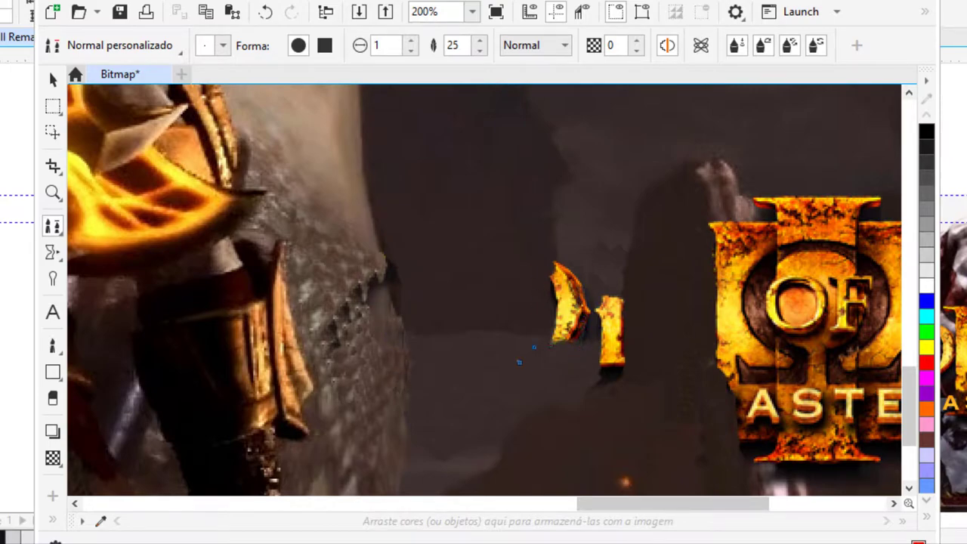
{"action": "scroll", "coordinate": [528, 368], "scroll_direction": "down", "scroll_amount": 2}
{"action": "scroll", "coordinate": [273, 196], "scroll_direction": "up", "scroll_amount": 4}
{"action": "scroll", "coordinate": [320, 139], "scroll_direction": "down", "scroll_amount": 1}
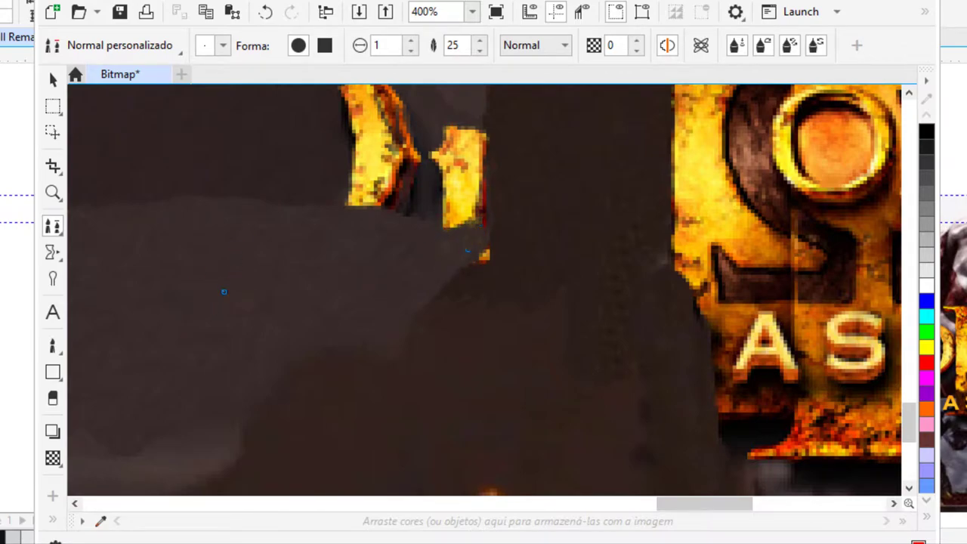
{"action": "scroll", "coordinate": [472, 262], "scroll_direction": "down", "scroll_amount": 2}
{"action": "scroll", "coordinate": [420, 175], "scroll_direction": "up", "scroll_amount": 2}
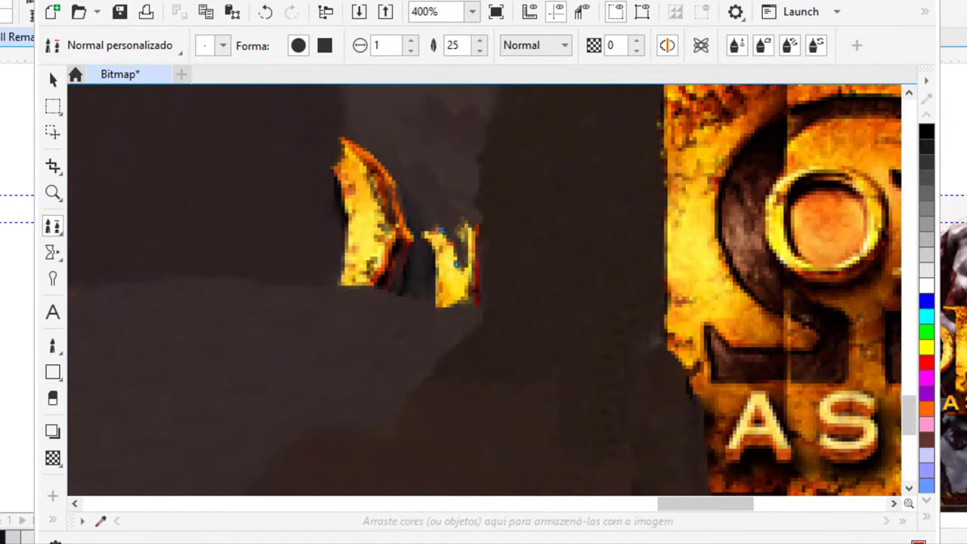
{"action": "scroll", "coordinate": [452, 198], "scroll_direction": "down", "scroll_amount": 1}
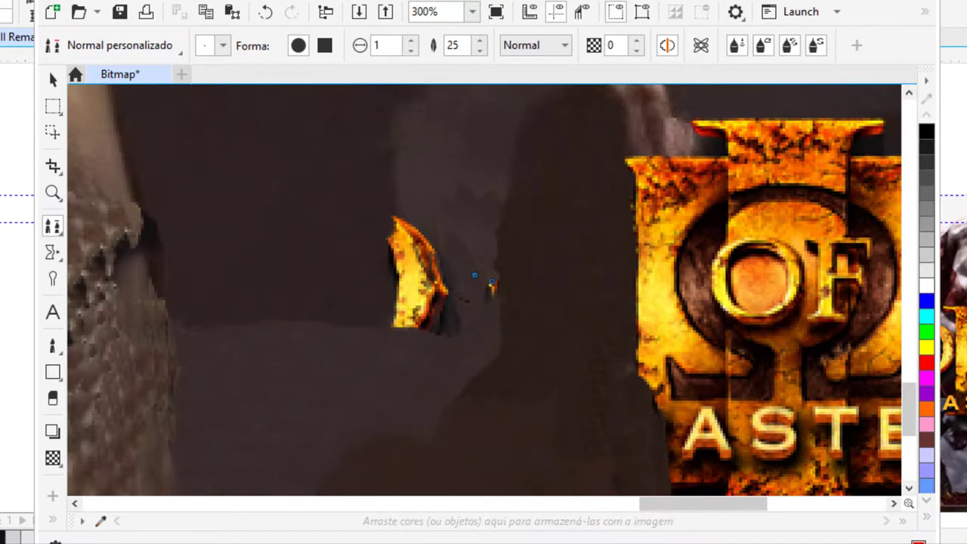
Blend the seam in the dark background and clone over the last fragment of the O with a size 11 brush
{"action": "scroll", "coordinate": [469, 287], "scroll_direction": "down", "scroll_amount": 1}
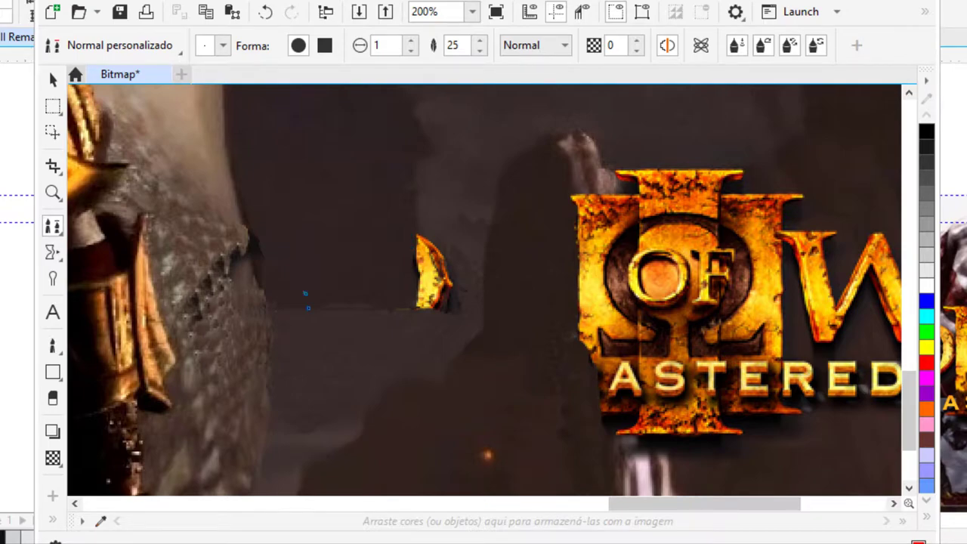
{"action": "scroll", "coordinate": [307, 301], "scroll_direction": "up", "scroll_amount": 1}
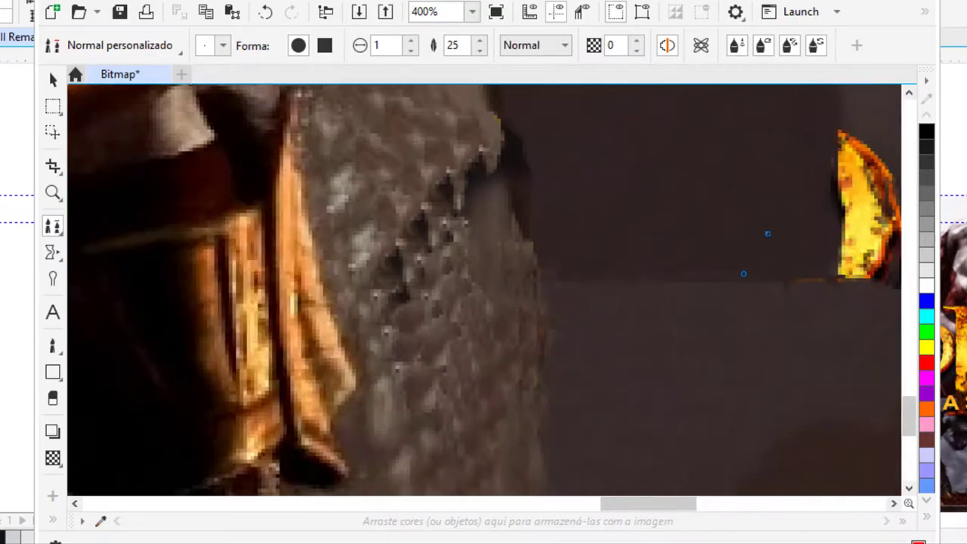
{"action": "scroll", "coordinate": [790, 252], "scroll_direction": "up", "scroll_amount": 1}
{"action": "scroll", "coordinate": [476, 280], "scroll_direction": "down", "scroll_amount": 1}
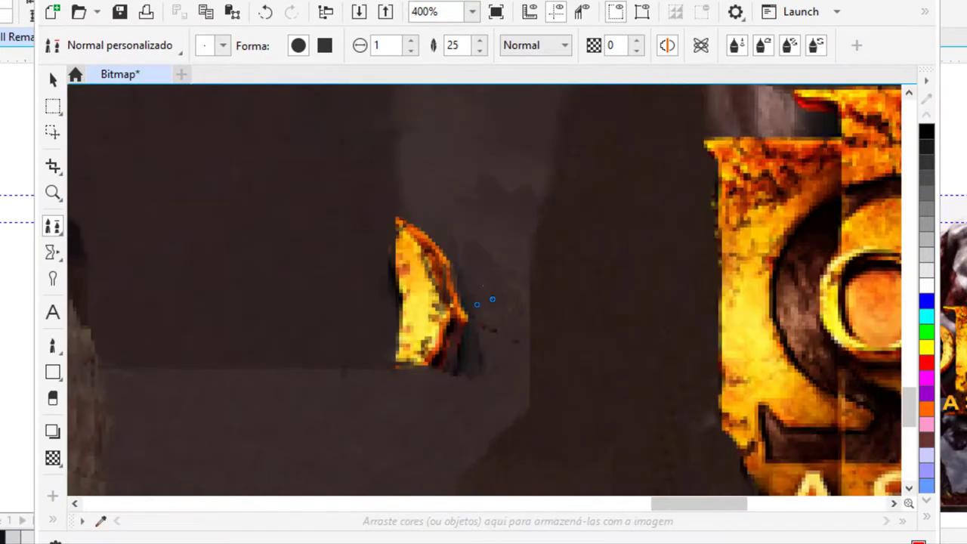
{"action": "scroll", "coordinate": [473, 329], "scroll_direction": "down", "scroll_amount": 2}
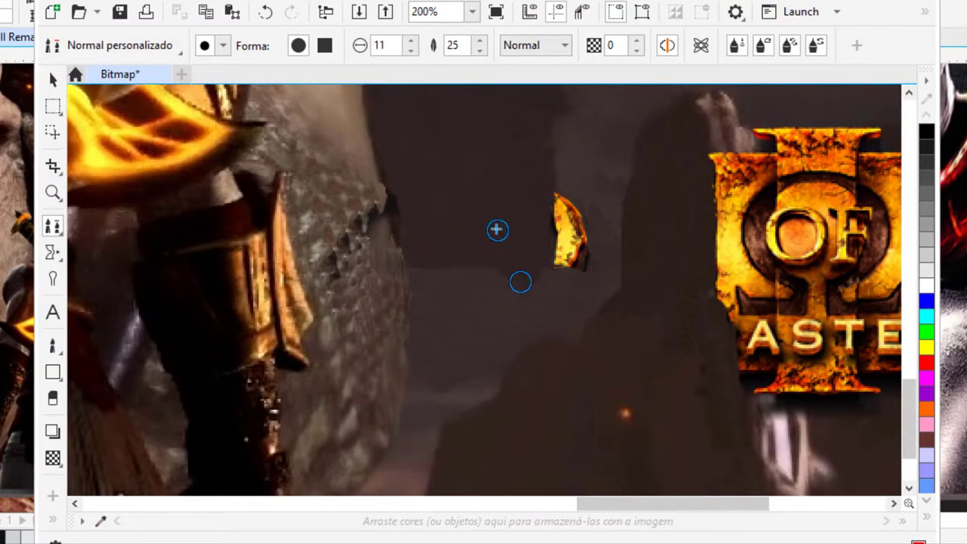
{"action": "mouse_move", "coordinate": [520, 282]}
{"action": "left_mouse_down"}
{"action": "mouse_move", "coordinate": [440, 257]}
{"action": "mouse_move", "coordinate": [427, 352]}
{"action": "mouse_move", "coordinate": [498, 256]}
{"action": "left_mouse_up"}
{"action": "scroll", "coordinate": [389, 291], "scroll_direction": "up", "scroll_amount": 1}
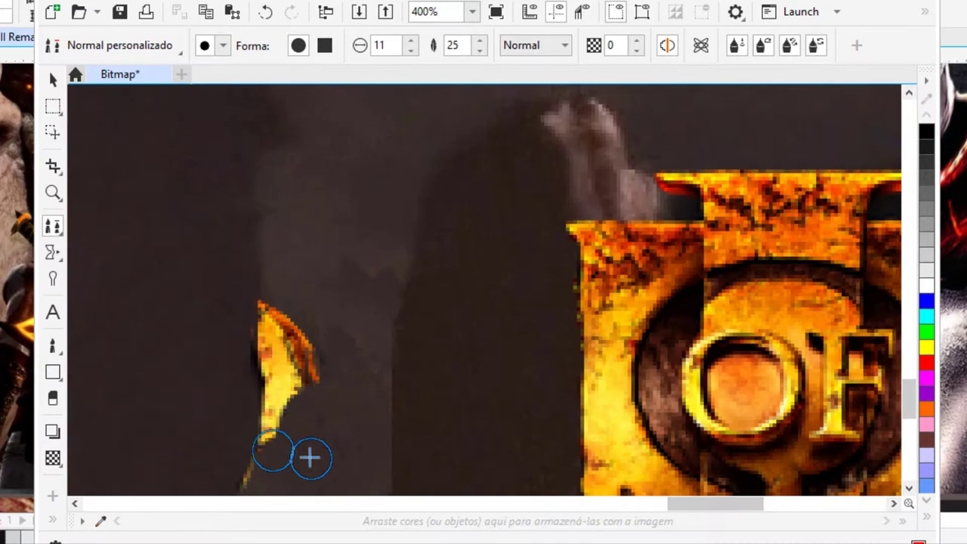
{"action": "left_click_drag", "start_coordinate": [251, 322], "coordinate": [255, 383]}
Retouch the rock highlight beside the III emblem's edge with a size 1 clone brush
{"action": "scroll", "coordinate": [480, 337], "scroll_direction": "down", "scroll_amount": 3}
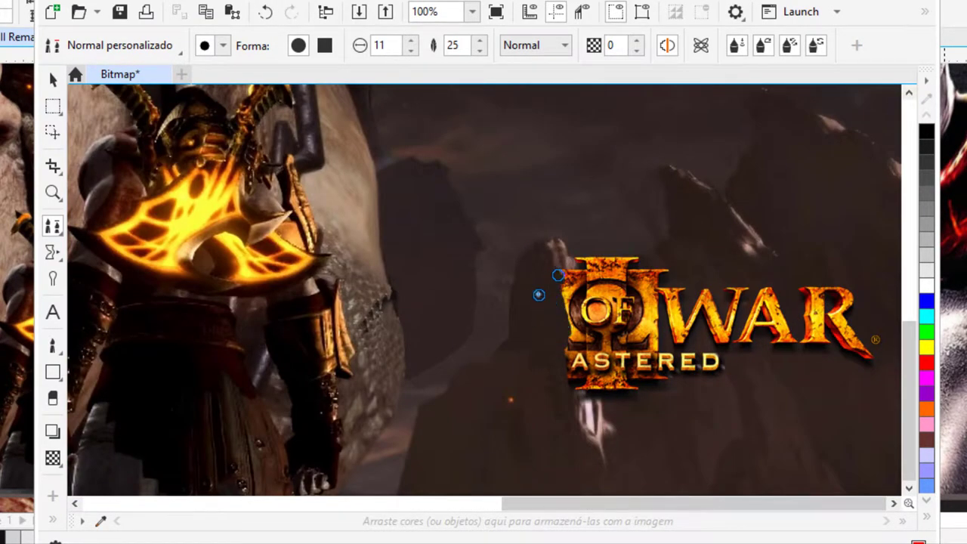
{"action": "scroll", "coordinate": [543, 302], "scroll_direction": "up", "scroll_amount": 3}
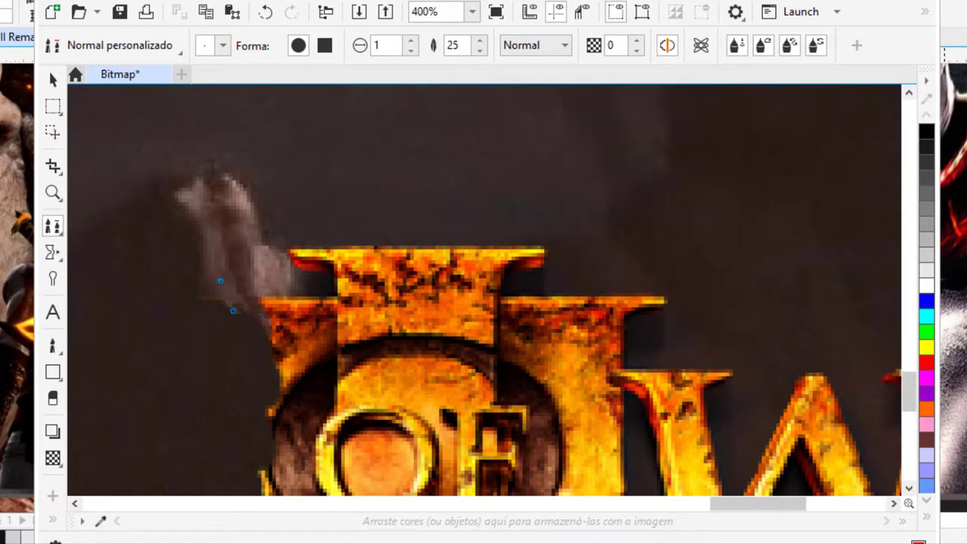
{"action": "scroll", "coordinate": [258, 318], "scroll_direction": "down", "scroll_amount": 1}
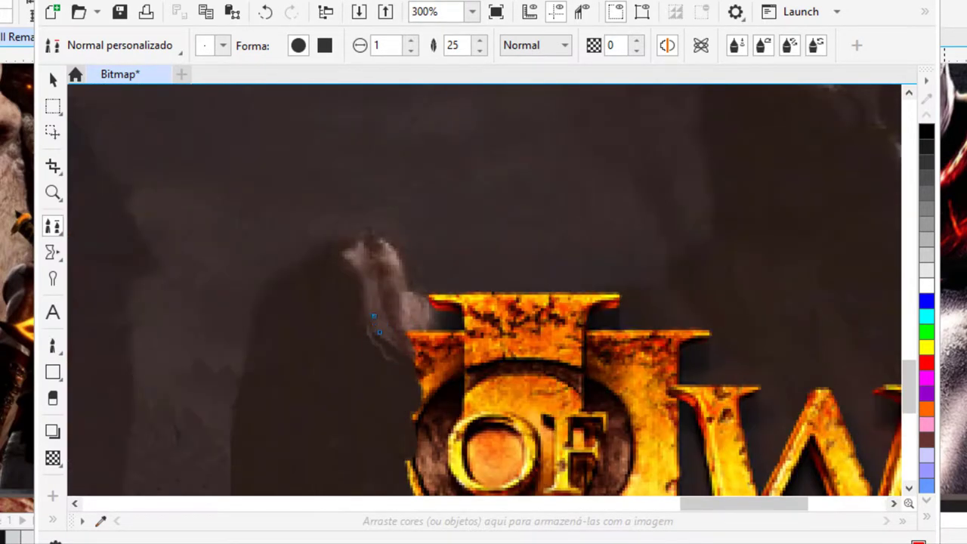
{"action": "scroll", "coordinate": [395, 355], "scroll_direction": "up", "scroll_amount": 2}
Clone the rocky background over the word WAR, the III emblem and the remaining letters of REMASTERED with a size 16 brush
{"action": "scroll", "coordinate": [395, 355], "scroll_direction": "down", "scroll_amount": 4}
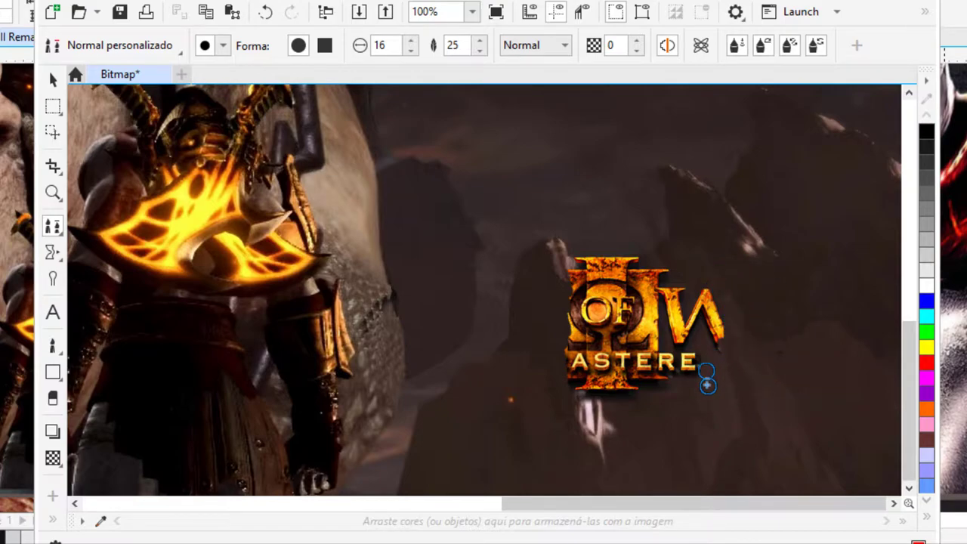
{"action": "left_click_drag", "start_coordinate": [671, 415], "coordinate": [667, 315]}
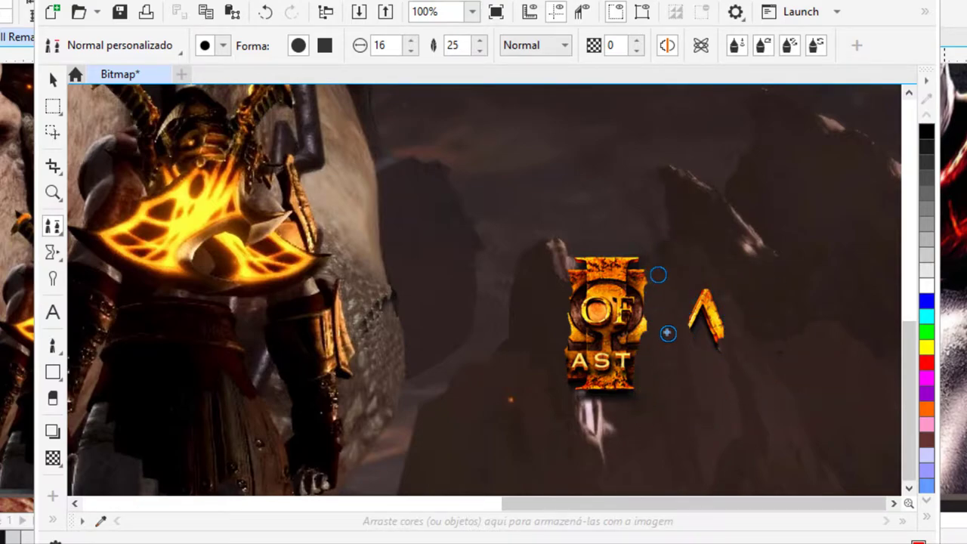
{"action": "left_click_drag", "start_coordinate": [661, 426], "coordinate": [645, 430]}
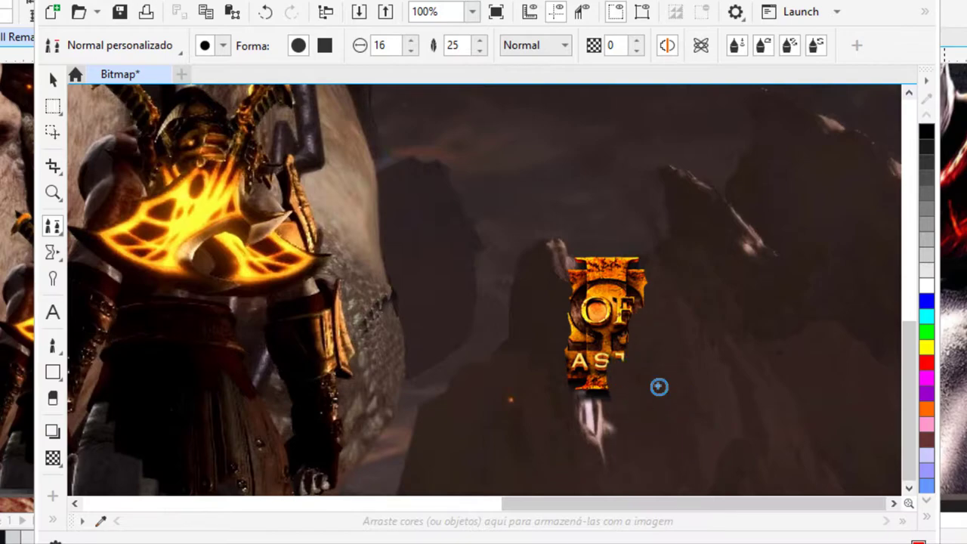
{"action": "mouse_move", "coordinate": [649, 338]}
{"action": "left_mouse_down"}
{"action": "mouse_move", "coordinate": [538, 356]}
{"action": "mouse_move", "coordinate": [518, 388]}
{"action": "left_mouse_up"}
{"action": "mouse_move", "coordinate": [637, 289]}
{"action": "left_mouse_down"}
{"action": "mouse_move", "coordinate": [614, 282]}
{"action": "mouse_move", "coordinate": [573, 292]}
{"action": "mouse_move", "coordinate": [587, 263]}
{"action": "left_mouse_up"}
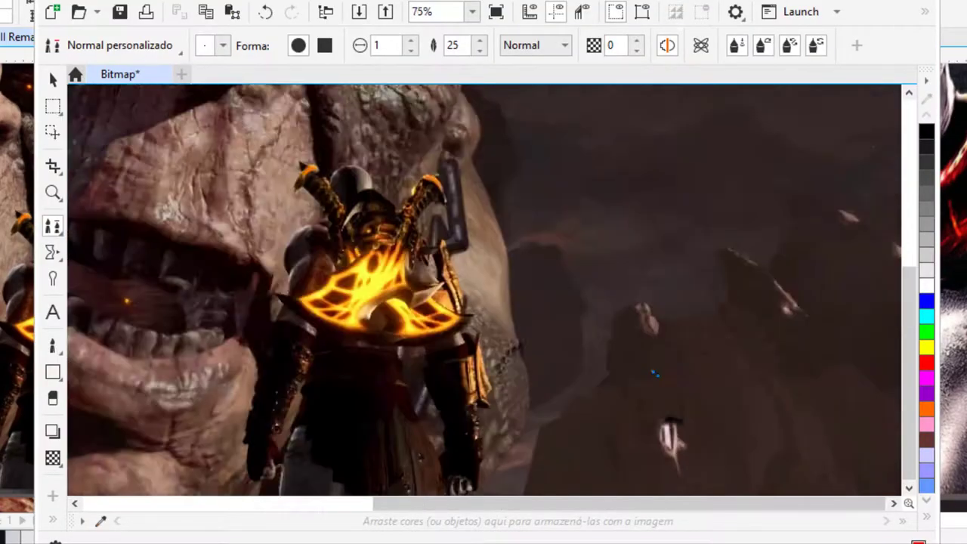
Back in the cover layout, position and reshape a small rock patch over the flawed highlight where the titan image's logo was
{"action": "scroll", "coordinate": [851, 201], "scroll_direction": "down", "scroll_amount": 1}
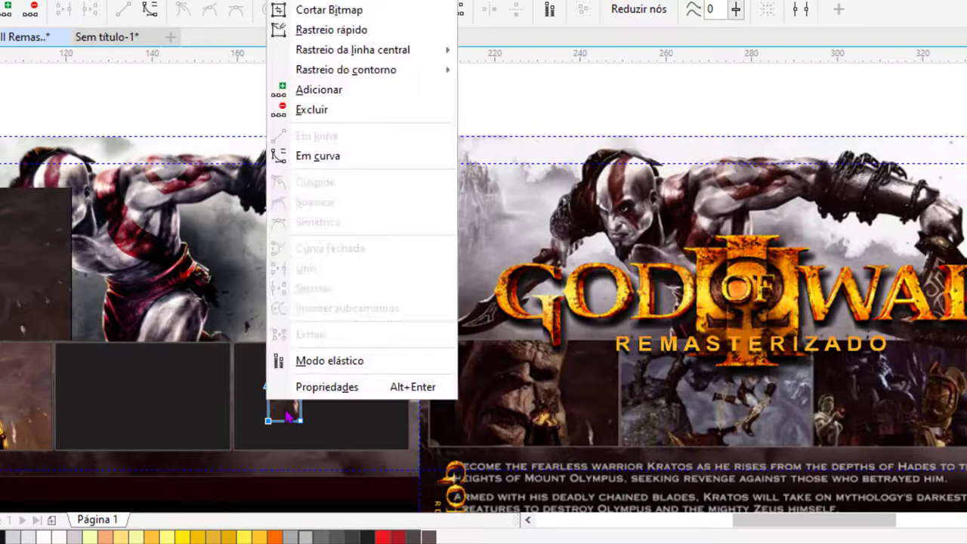
{"action": "left_click", "coordinate": [278, 274]}
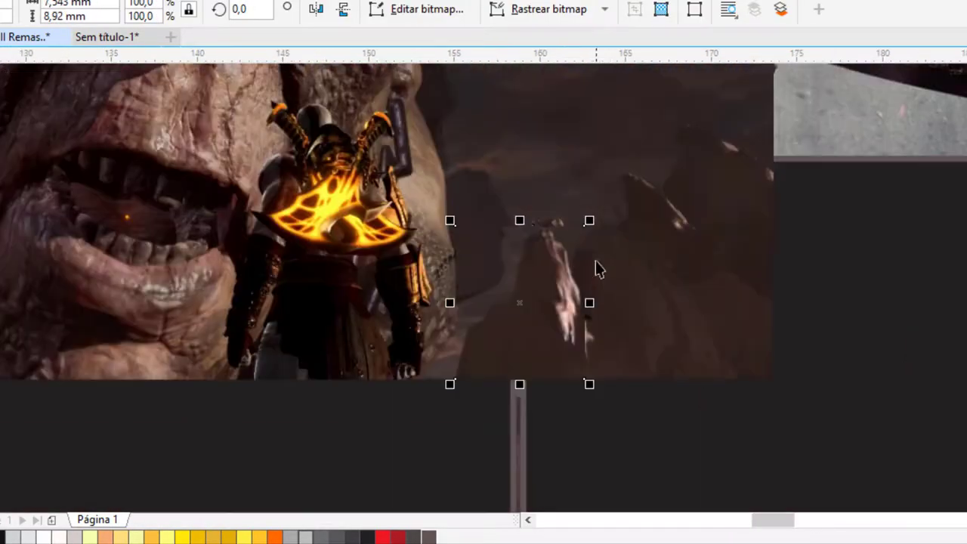
{"action": "left_click_drag", "start_coordinate": [589, 303], "coordinate": [606, 298]}
{"action": "left_click_drag", "start_coordinate": [464, 342], "coordinate": [618, 271]}
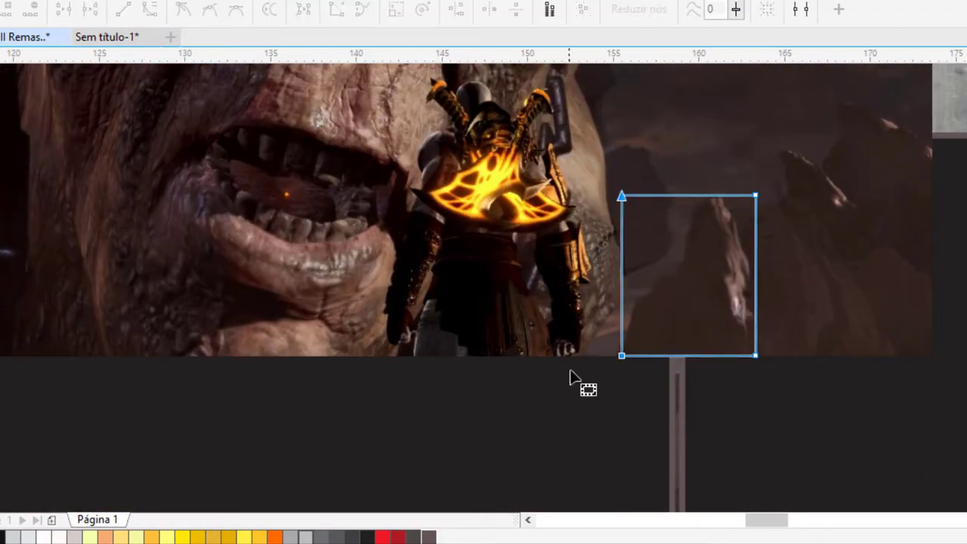
{"action": "right_click", "coordinate": [728, 287]}
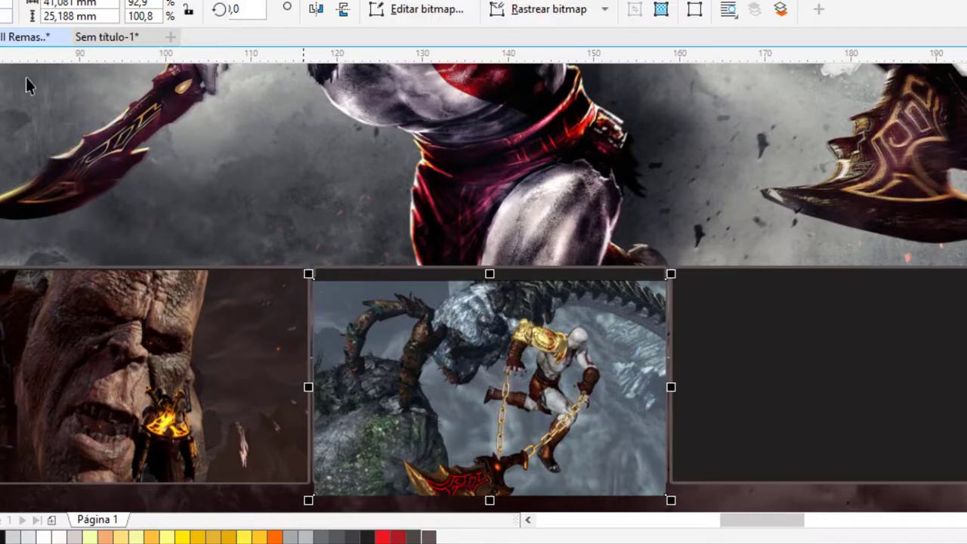
Fit the image of Kratos swinging his chained blades into the middle back-cover frame at about 41.1 by 24.9 mm
{"action": "left_click_drag", "start_coordinate": [468, 292], "coordinate": [468, 280]}
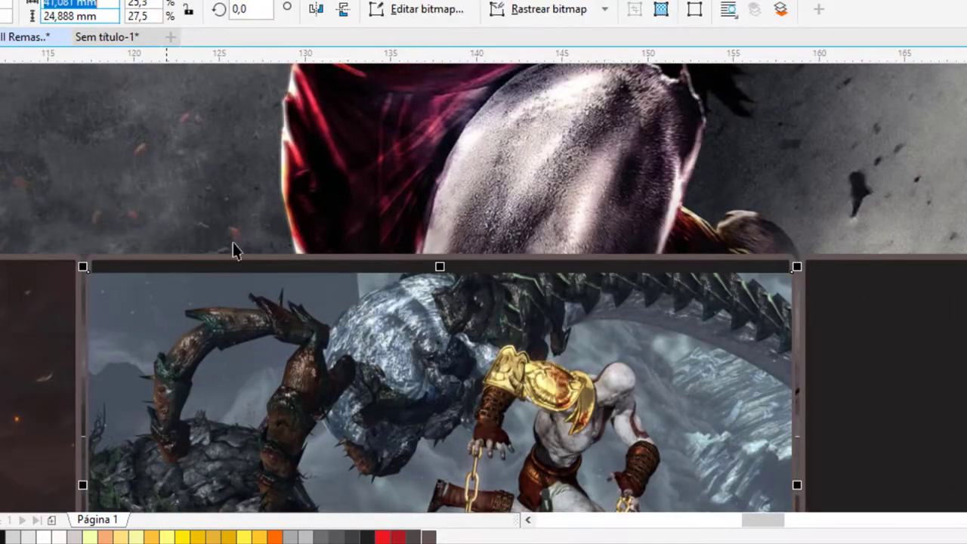
{"action": "scroll", "coordinate": [484, 302], "scroll_direction": "down", "scroll_amount": 3}
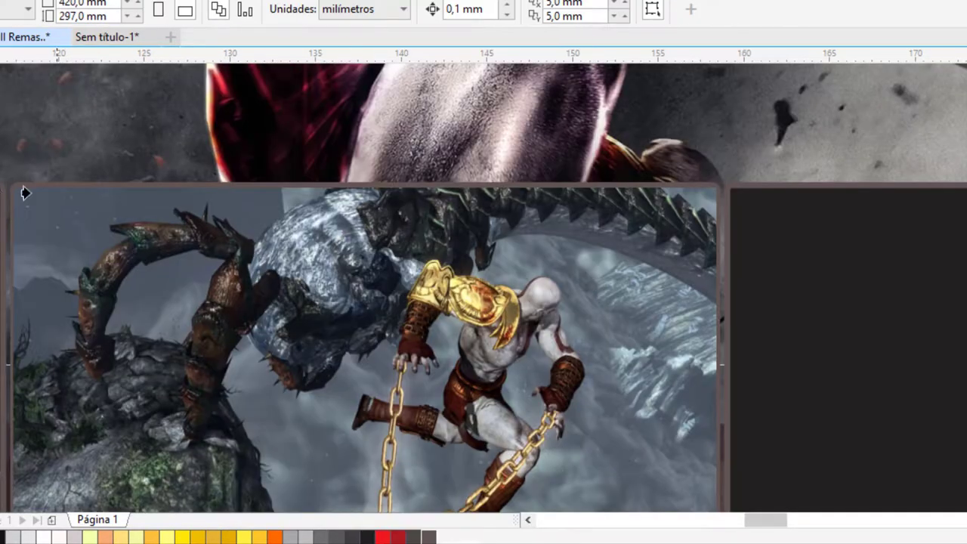
{"action": "left_click", "coordinate": [620, 294]}
{"action": "scroll", "coordinate": [620, 294], "scroll_direction": "down", "scroll_amount": 5}
Switch to the browser, search images for "kratos & athena god of war 3 wallpaper" and browse the results
{"action": "key", "text": "alt+Tab"}
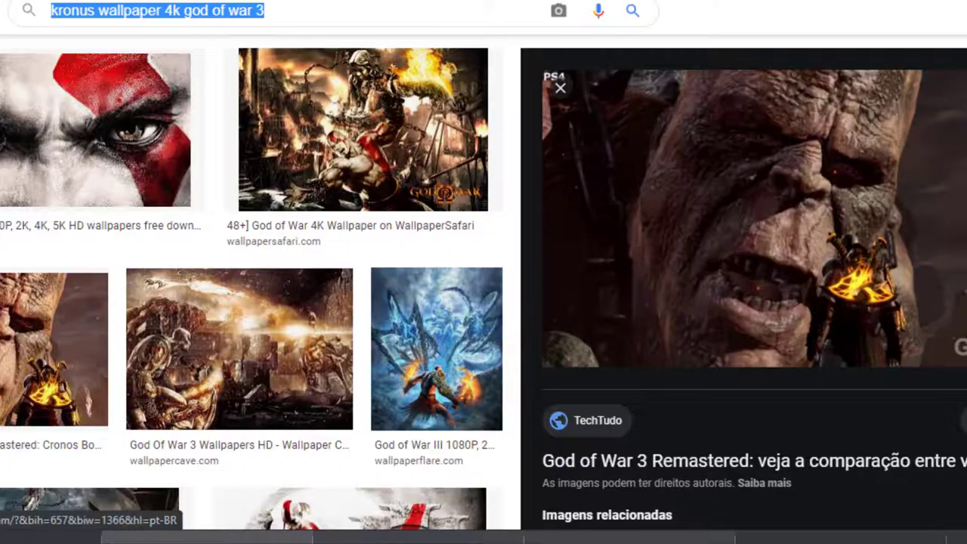
{"action": "type", "text": "3 wallpaper"}
{"action": "key", "text": "Return"}
{"action": "scroll", "coordinate": [394, 283], "scroll_direction": "down", "scroll_amount": 15}
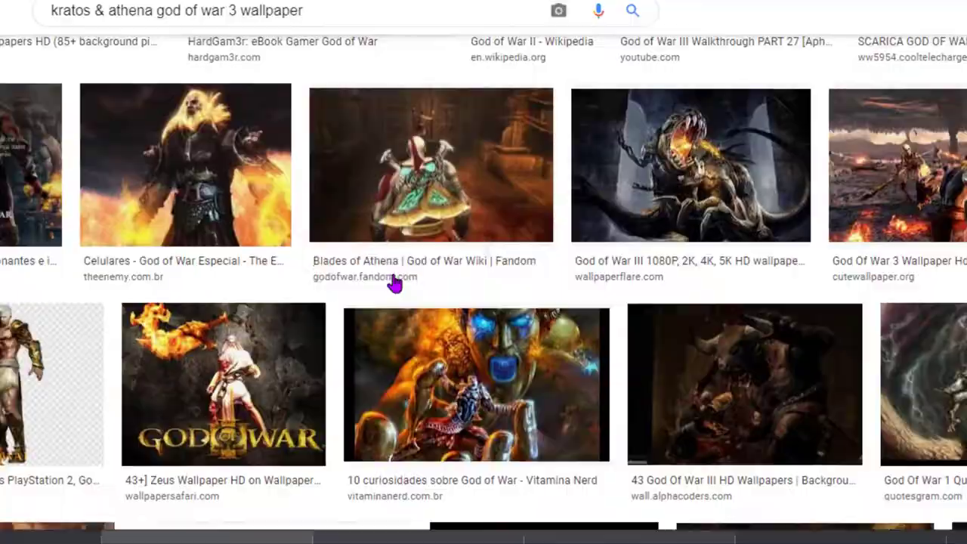
Browse the image results, rerun the search as "kratos & athena god of war 3" and look through the new pictures
{"action": "scroll", "coordinate": [395, 283], "scroll_direction": "down", "scroll_amount": 5}
{"action": "left_click", "coordinate": [330, 10]}
{"action": "key", "text": "BackSpace"}
{"action": "key", "text": "BackSpace"}
{"action": "key", "text": "BackSpace"}
{"action": "key", "text": "BackSpace"}
{"action": "key", "text": "BackSpace"}
{"action": "key", "text": "BackSpace"}
{"action": "key", "text": "BackSpace"}
{"action": "key", "text": "BackSpace"}
{"action": "key", "text": "BackSpace"}
{"action": "key", "text": "BackSpace"}
{"action": "key", "text": "Return"}
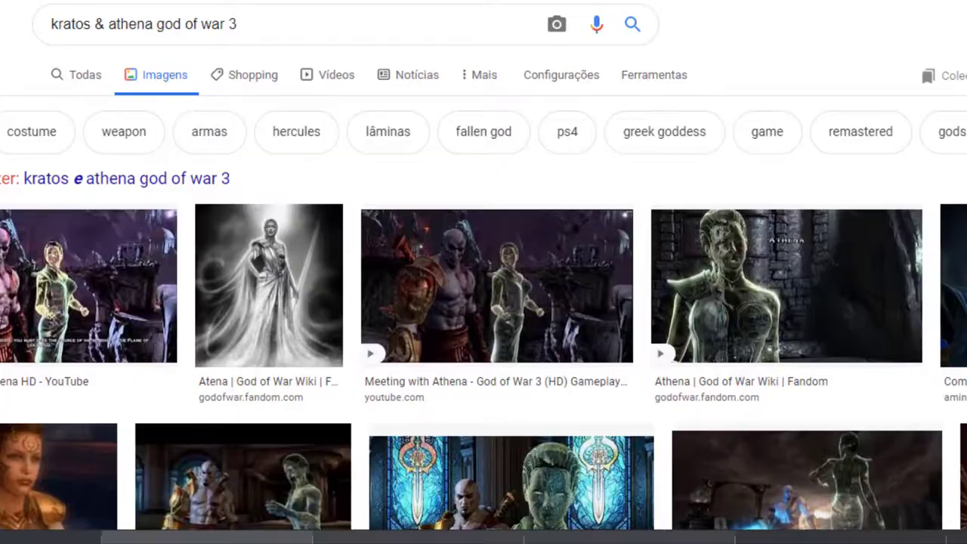
{"action": "scroll", "coordinate": [459, 211], "scroll_direction": "down", "scroll_amount": 5}
{"action": "scroll", "coordinate": [460, 211], "scroll_direction": "down", "scroll_amount": 10}
Find the picture of Kratos, Athena and the throned figure by searching "god of war 3 remastered athena" and bring it into the cover layout
{"action": "left_click", "coordinate": [255, 8]}
{"action": "key", "text": "ctrl+a"}
{"action": "type", "text": "god of war 3 remastered athena"}
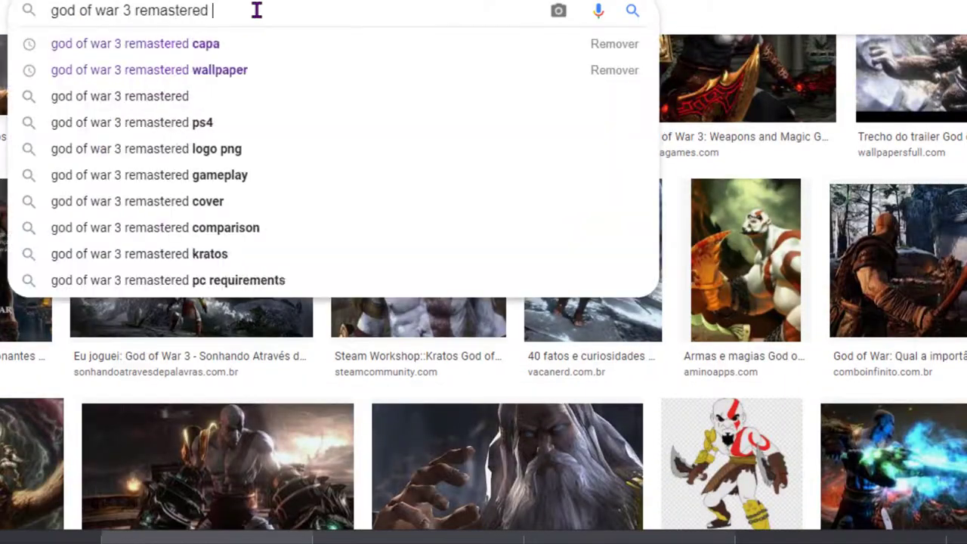
{"action": "key", "text": "Return"}
{"action": "scroll", "coordinate": [478, 240], "scroll_direction": "down", "scroll_amount": 5}
{"action": "left_click", "coordinate": [356, 212]}
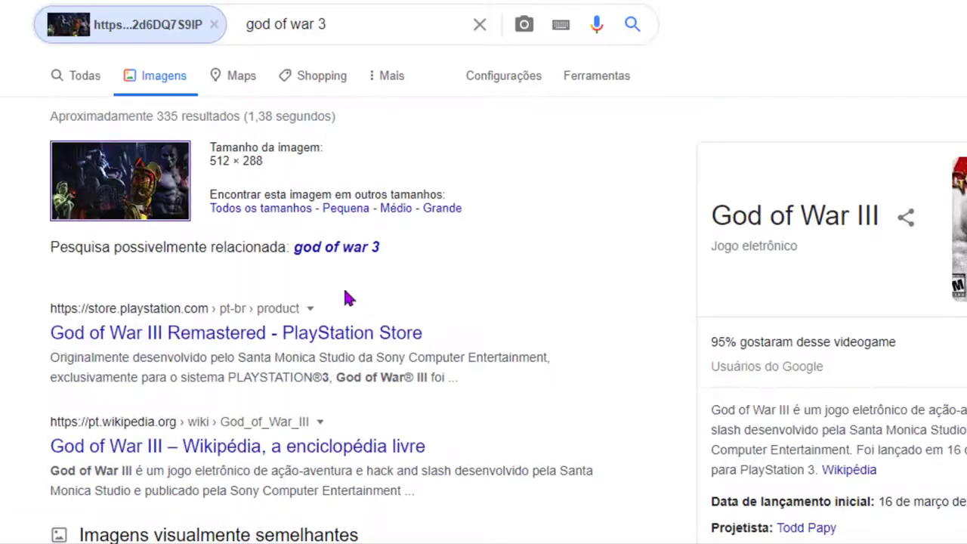
{"action": "left_click", "coordinate": [98, 129]}
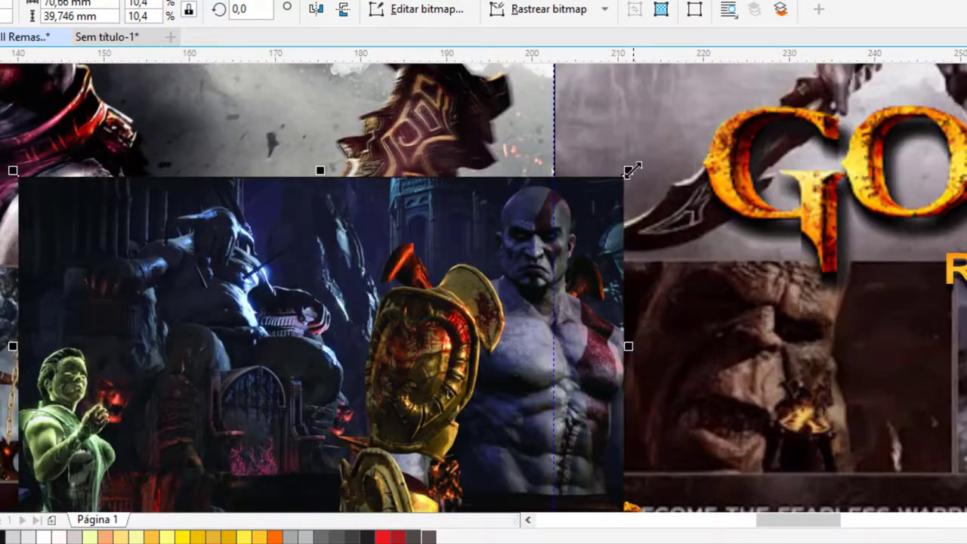
Scale the imported picture of Kratos and Athena to about 40.6 mm wide and make it fill the third back-cover frame
{"action": "left_click_drag", "start_coordinate": [631, 169], "coordinate": [367, 299]}
{"action": "scroll", "coordinate": [368, 299], "scroll_direction": "up", "scroll_amount": 3}
{"action": "scroll", "coordinate": [368, 299], "scroll_direction": "down", "scroll_amount": 3}
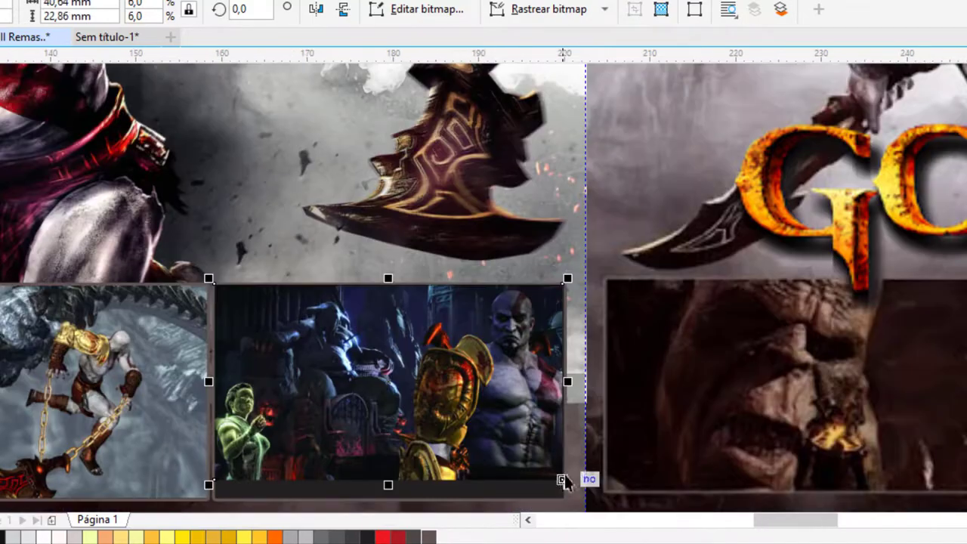
{"action": "scroll", "coordinate": [378, 313], "scroll_direction": "up", "scroll_amount": 5}
{"action": "scroll", "coordinate": [378, 313], "scroll_direction": "down", "scroll_amount": 3}
{"action": "scroll", "coordinate": [494, 262], "scroll_direction": "up", "scroll_amount": 3}
{"action": "scroll", "coordinate": [527, 447], "scroll_direction": "down", "scroll_amount": 3}
{"action": "scroll", "coordinate": [282, 199], "scroll_direction": "up", "scroll_amount": 3}
{"action": "left_click", "coordinate": [159, 82]}
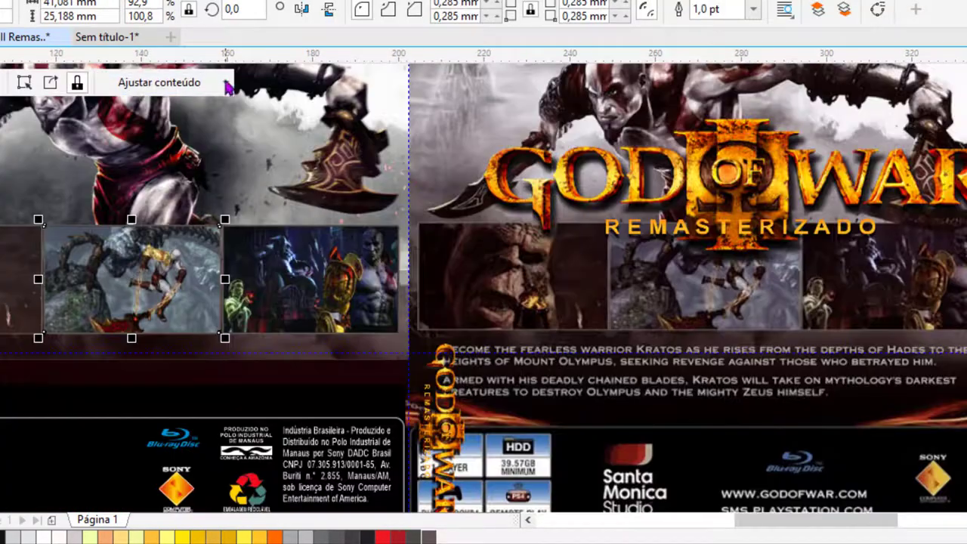
Try placing a translucent red rectangle over the lower back-cover background around the framed images
{"action": "scroll", "coordinate": [222, 359], "scroll_direction": "down", "scroll_amount": 3}
{"action": "scroll", "coordinate": [222, 358], "scroll_direction": "up", "scroll_amount": 3}
{"action": "left_click_drag", "start_coordinate": [378, 345], "coordinate": [521, 280]}
{"action": "left_click_drag", "start_coordinate": [196, 461], "coordinate": [594, 336]}
{"action": "scroll", "coordinate": [511, 400], "scroll_direction": "down", "scroll_amount": 3}
{"action": "scroll", "coordinate": [427, 388], "scroll_direction": "up", "scroll_amount": 3}
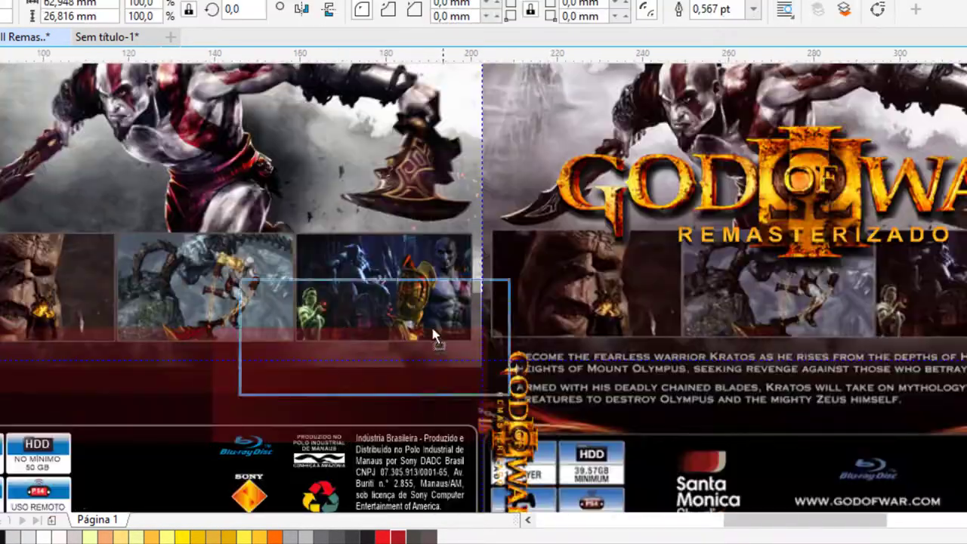
{"action": "scroll", "coordinate": [257, 345], "scroll_direction": "down", "scroll_amount": 2}
{"action": "key", "text": "space"}
{"action": "scroll", "coordinate": [393, 332], "scroll_direction": "up", "scroll_amount": 2}
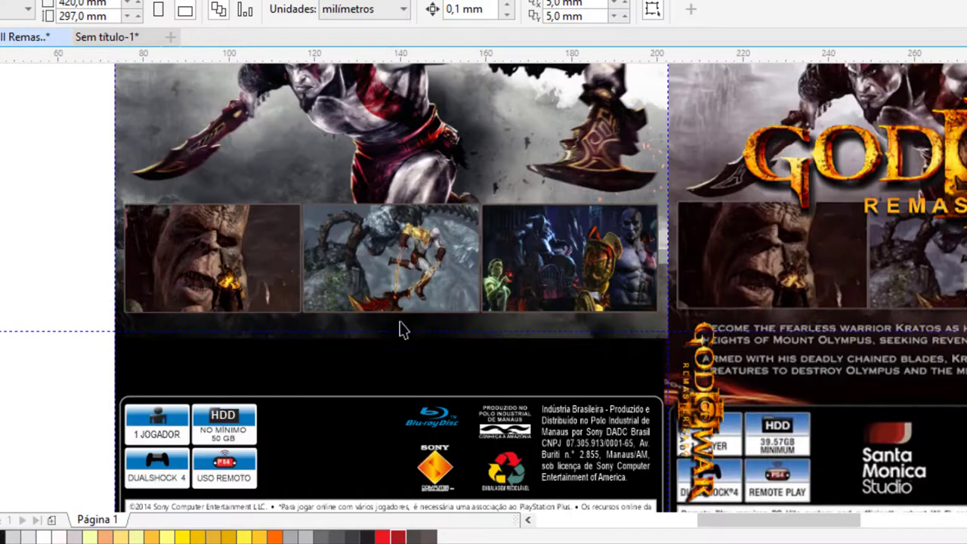
Shift the reference cover image sideways so that it clears the spine artwork beside the back cover
{"action": "left_click", "coordinate": [388, 345]}
{"action": "scroll", "coordinate": [393, 352], "scroll_direction": "down", "scroll_amount": 2}
{"action": "scroll", "coordinate": [380, 345], "scroll_direction": "up", "scroll_amount": 5}
{"action": "scroll", "coordinate": [380, 346], "scroll_direction": "down", "scroll_amount": 5}
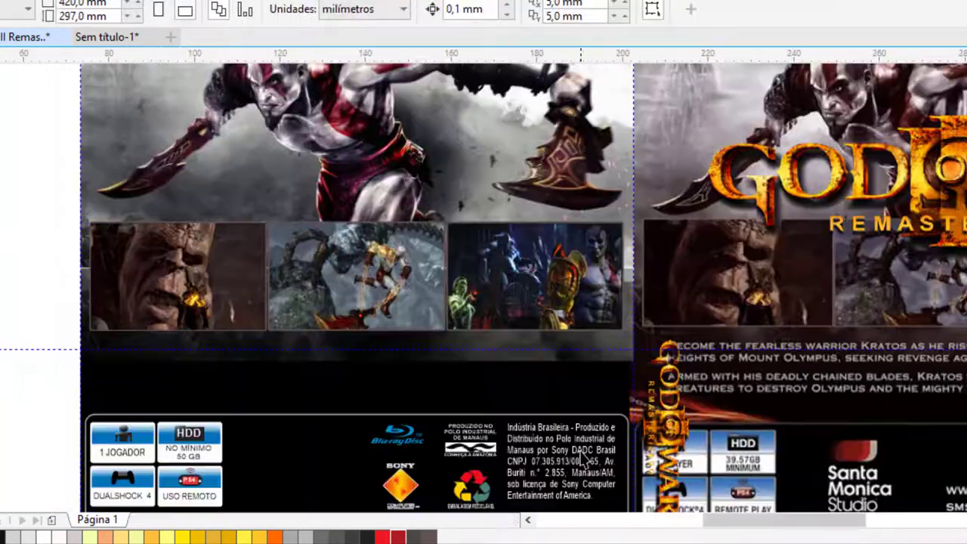
{"action": "scroll", "coordinate": [415, 350], "scroll_direction": "up", "scroll_amount": 2}
{"action": "scroll", "coordinate": [680, 290], "scroll_direction": "down", "scroll_amount": 2}
{"action": "scroll", "coordinate": [680, 290], "scroll_direction": "up", "scroll_amount": 2}
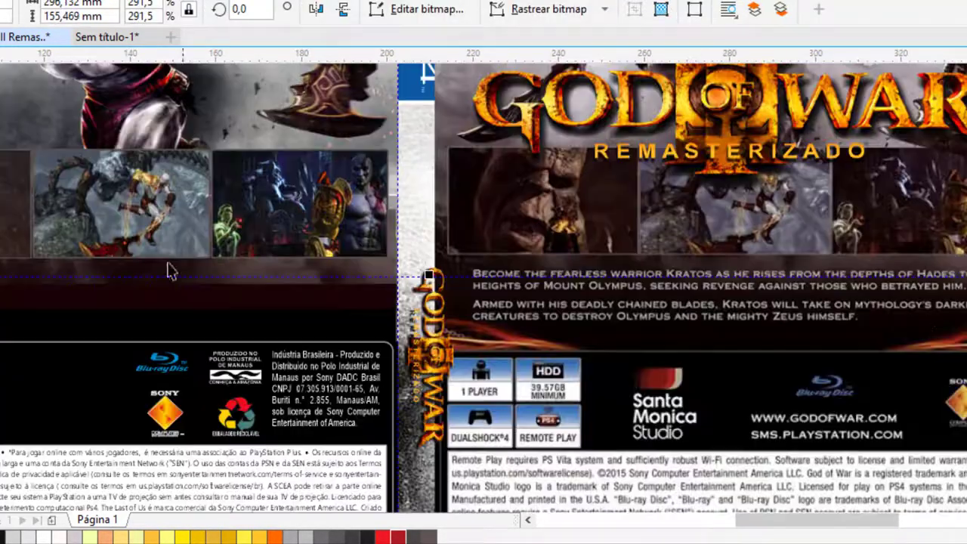
Write the first Portuguese synopsis paragraph in white Arial over the English one, from "SEJA O DESTEMIDO GUERREIRO KRATOS" to "AQUELES QUE O TRAÍRAM"
{"action": "key", "text": "ctrl+v"}
{"action": "scroll", "coordinate": [321, 274], "scroll_direction": "up", "scroll_amount": 3}
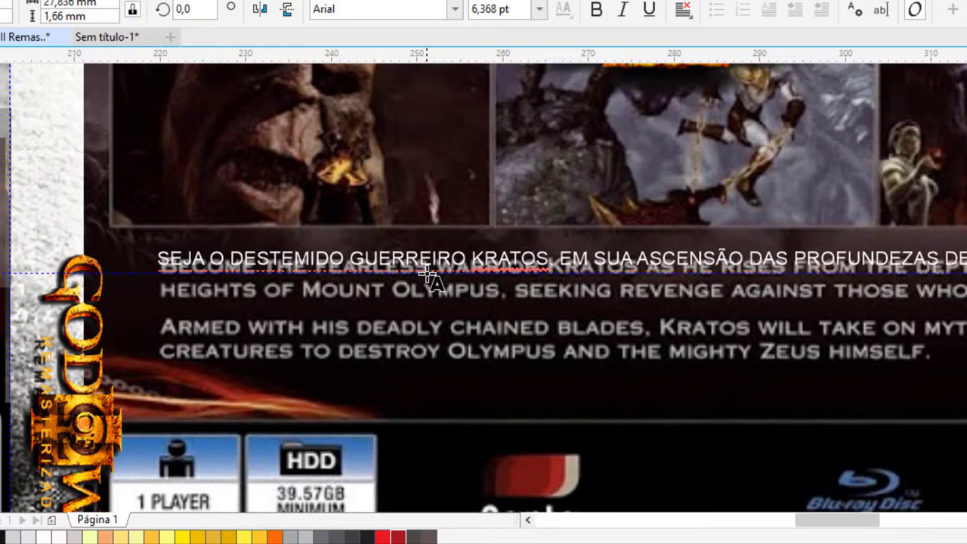
{"action": "type", "text": "HADES ATÉ AS ALTITUDES DO MONTE OLIMPO, EM BUSCA DE VINGANÇA CONTRA AQUELES QUE O TRAÍRAM."}
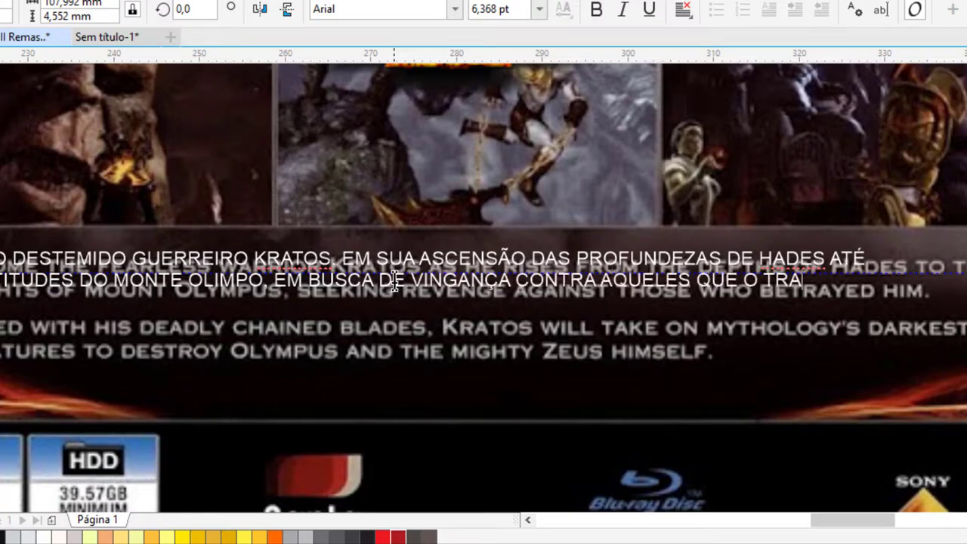
{"action": "key", "text": "Escape"}
Duplicate the paragraph below and replace its text with "MUNIDO DE SUAS ESPADAS COM CORRENTES FATAIS, KRATOS ENFRENTARÁ AS CRIATURAS..." through "O PODEROSO ZEUS"
{"action": "scroll", "coordinate": [915, 300], "scroll_direction": "down", "scroll_amount": 3}
{"action": "scroll", "coordinate": [125, 326], "scroll_direction": "up", "scroll_amount": 4}
{"action": "left_click_drag", "start_coordinate": [372, 164], "coordinate": [381, 304]}
{"action": "double_click", "coordinate": [414, 257]}
{"action": "key", "text": "ctrl+a"}
{"action": "key", "text": "Delete"}
{"action": "type", "text": "MUNIDO DE SUAS ESPADAS COM CORRENTES F"}
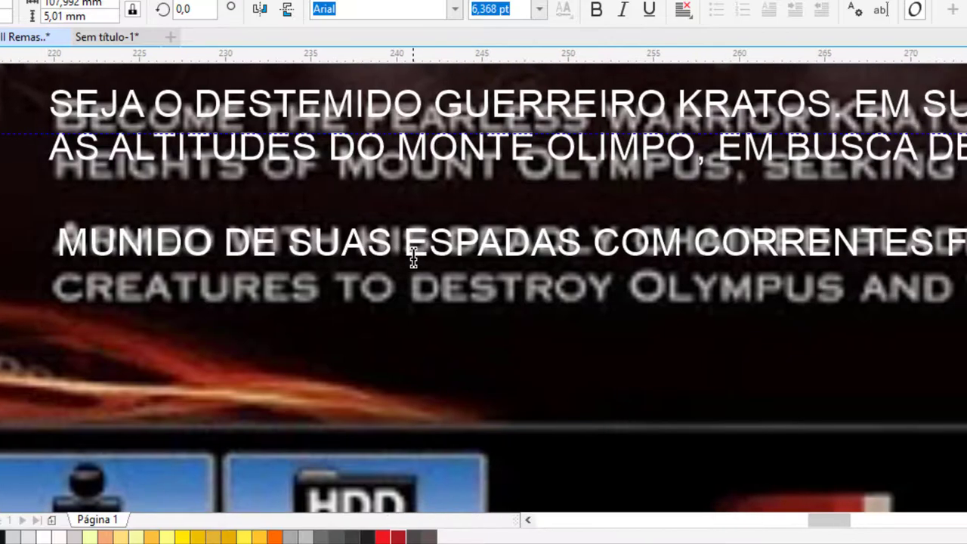
{"action": "type", "text": "ATAIS, KRATOS ENFRENTARÁ AS CRIATURAS MAIS SOMBRIAS DA MITOLOGIA PARA DESTRUIR"}
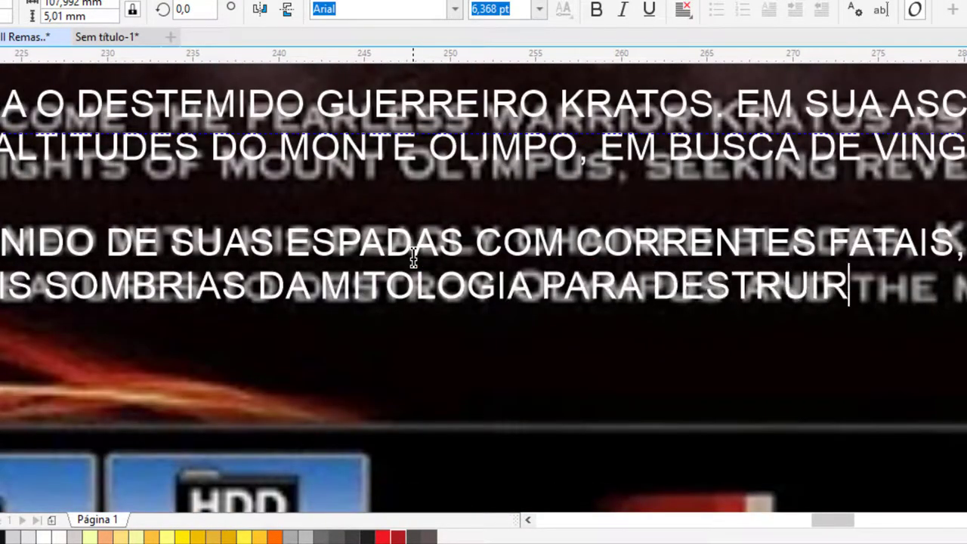
{"action": "type", "text": " O OLIMPO E ATÉ MESMO O PODEROSO"}
{"action": "key", "text": "Escape"}
{"action": "scroll", "coordinate": [414, 257], "scroll_direction": "down", "scroll_amount": 1}
Set the font size of both Portuguese synopsis paragraphs to 7 pt
{"action": "left_click", "coordinate": [427, 239]}
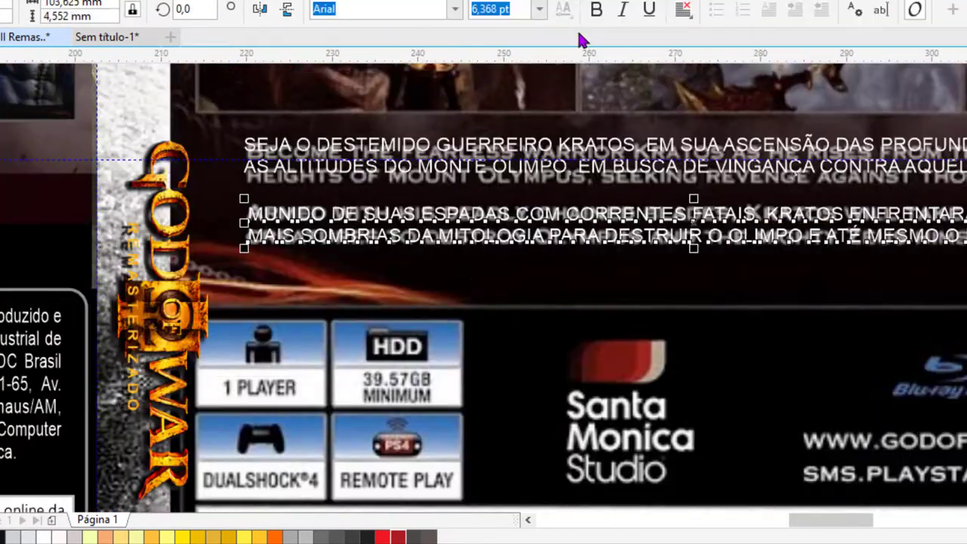
{"action": "left_click", "coordinate": [35, 263]}
{"action": "scroll", "coordinate": [453, 234], "scroll_direction": "up", "scroll_amount": 3}
{"action": "scroll", "coordinate": [91, 244], "scroll_direction": "up", "scroll_amount": 2}
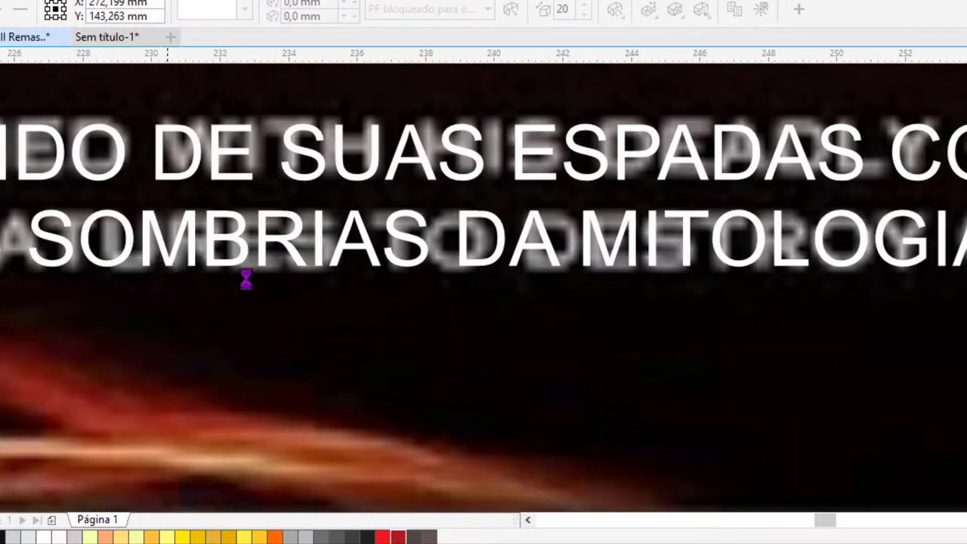
{"action": "scroll", "coordinate": [176, 263], "scroll_direction": "down", "scroll_amount": 3}
{"action": "key", "text": "space"}
{"action": "left_click", "coordinate": [539, 9]}
{"action": "left_click", "coordinate": [510, 47]}
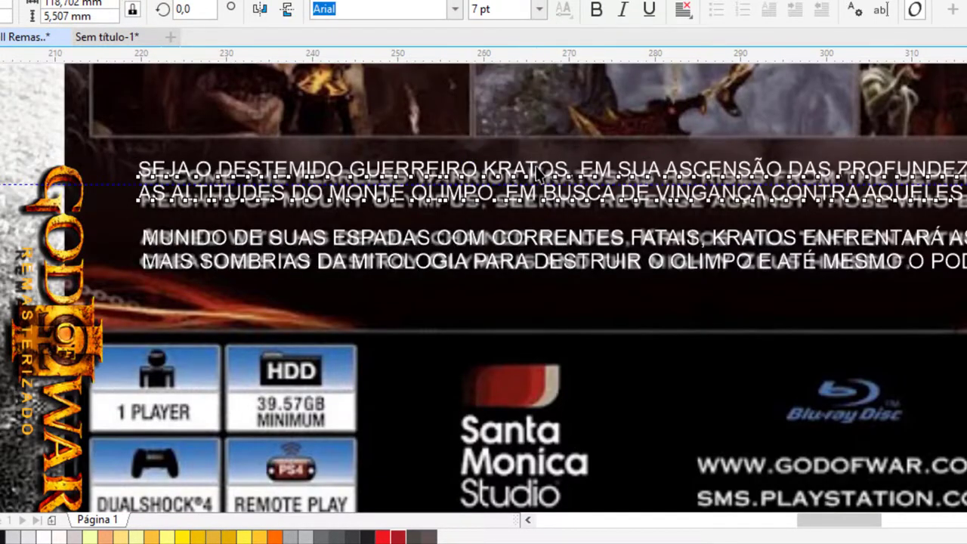
Extend the grey background strip beneath the three framed images downward and send it behind the other artwork
{"action": "scroll", "coordinate": [538, 172], "scroll_direction": "down", "scroll_amount": 3}
{"action": "left_click", "coordinate": [256, 202]}
{"action": "scroll", "coordinate": [256, 203], "scroll_direction": "up", "scroll_amount": 2}
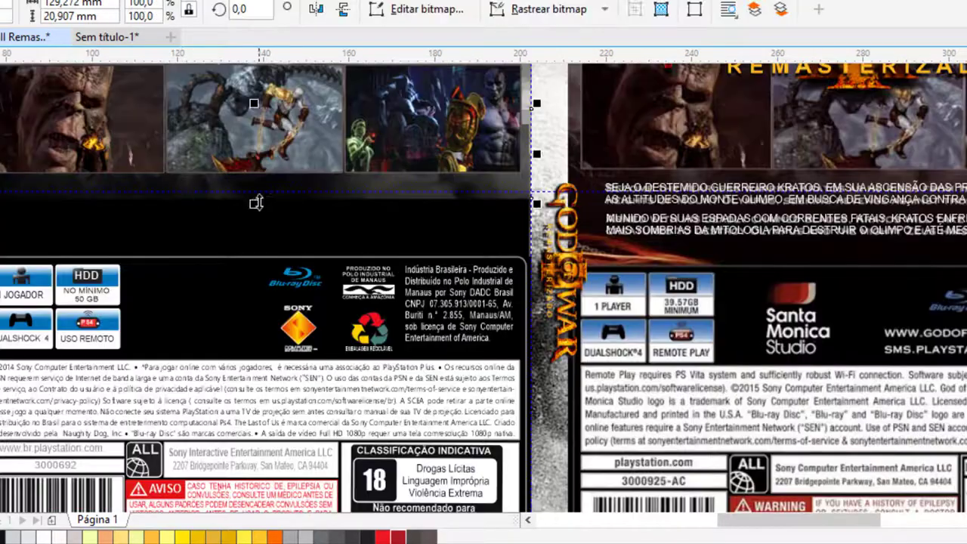
{"action": "key", "text": "shift+Page_Down"}
{"action": "scroll", "coordinate": [256, 202], "scroll_direction": "down", "scroll_amount": 3}
{"action": "scroll", "coordinate": [298, 226], "scroll_direction": "up", "scroll_amount": 3}
Place both synopsis paragraphs under the framed images on the new back cover and change them to a wide typeface like the English original
{"action": "left_click", "coordinate": [299, 236]}
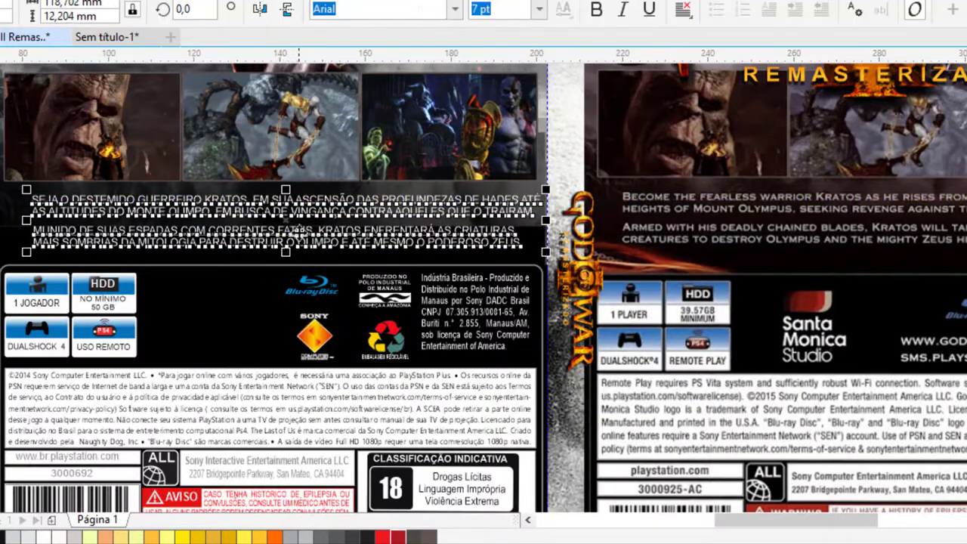
{"action": "key", "text": "Escape"}
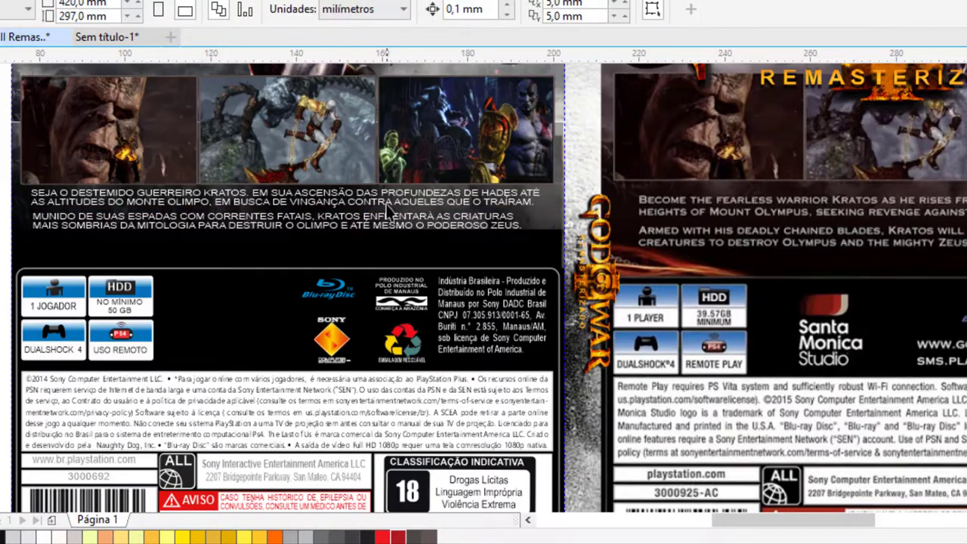
{"action": "scroll", "coordinate": [387, 212], "scroll_direction": "up", "scroll_amount": 3}
{"action": "scroll", "coordinate": [282, 238], "scroll_direction": "down", "scroll_amount": 3}
{"action": "scroll", "coordinate": [239, 220], "scroll_direction": "down", "scroll_amount": 2}
{"action": "key", "text": "Escape"}
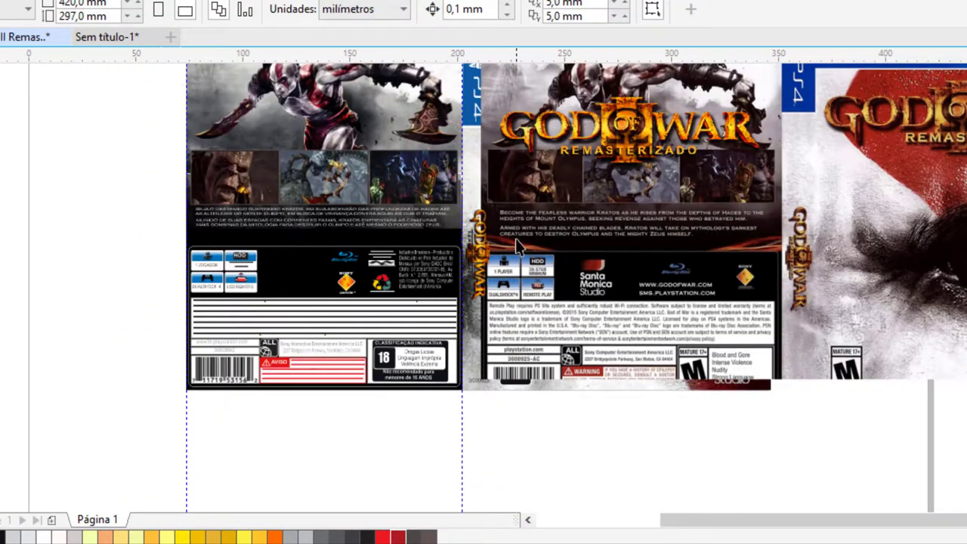
Reduce the age-rating box's description to "Violência Extrema", sized to fit its white field, and change its recommendation to "menores de 18 ANOS"
{"action": "scroll", "coordinate": [220, 302], "scroll_direction": "up", "scroll_amount": 3}
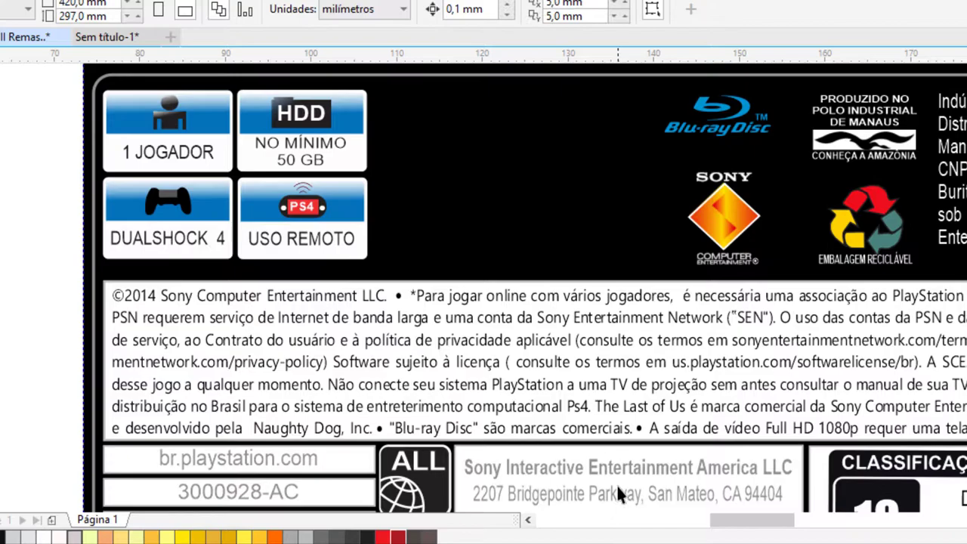
{"action": "scroll", "coordinate": [616, 484], "scroll_direction": "down", "scroll_amount": 2}
{"action": "scroll", "coordinate": [727, 346], "scroll_direction": "up", "scroll_amount": 3}
{"action": "left_click_drag", "start_coordinate": [642, 299], "coordinate": [748, 341]}
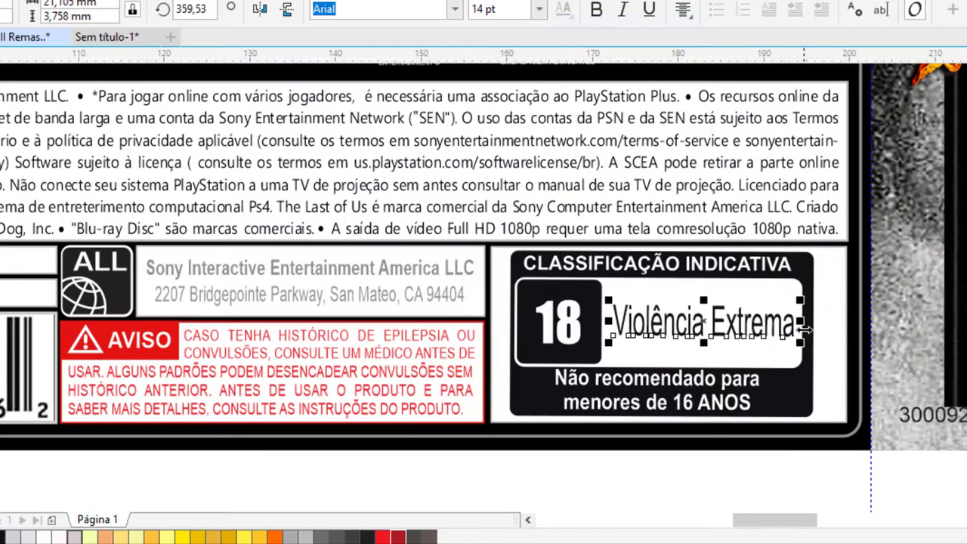
{"action": "left_click_drag", "start_coordinate": [658, 327], "coordinate": [702, 322]}
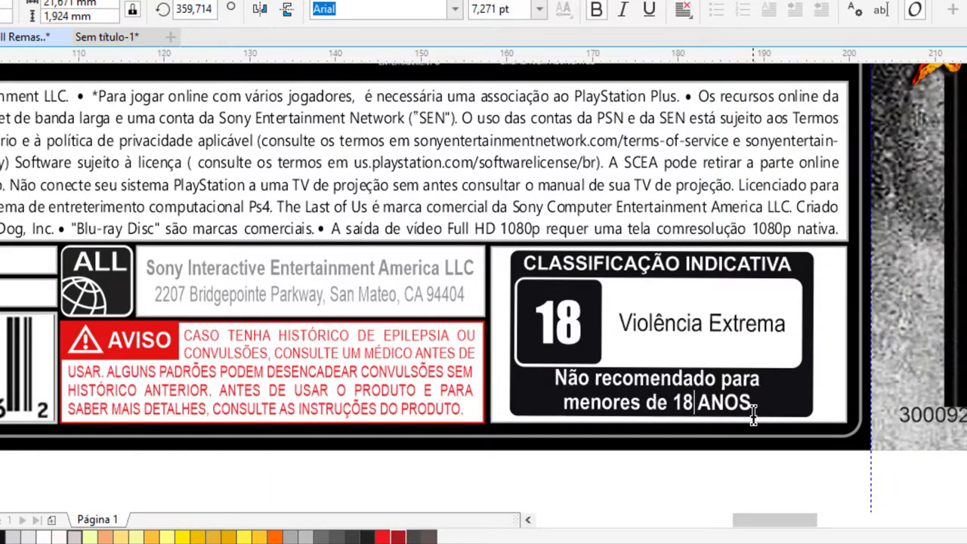